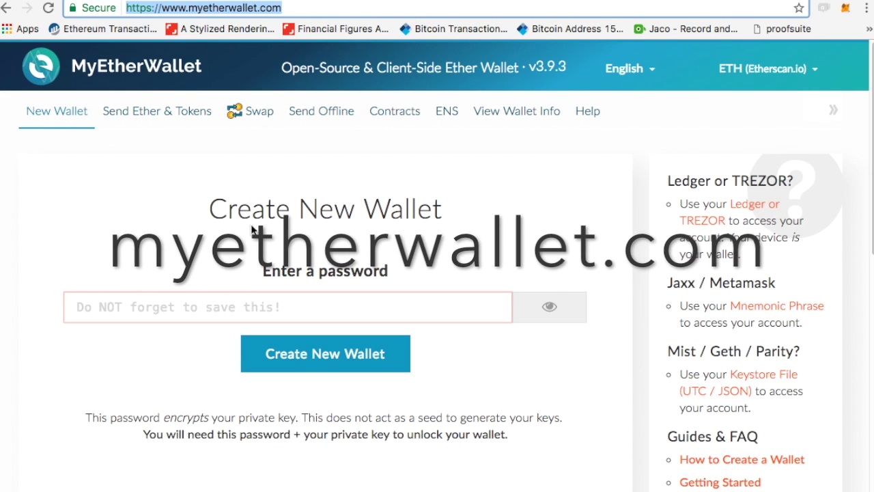
Focus the password field on MyEtherWallet's Create New Wallet page.
{"action": "left_click", "coordinate": [199, 309]}
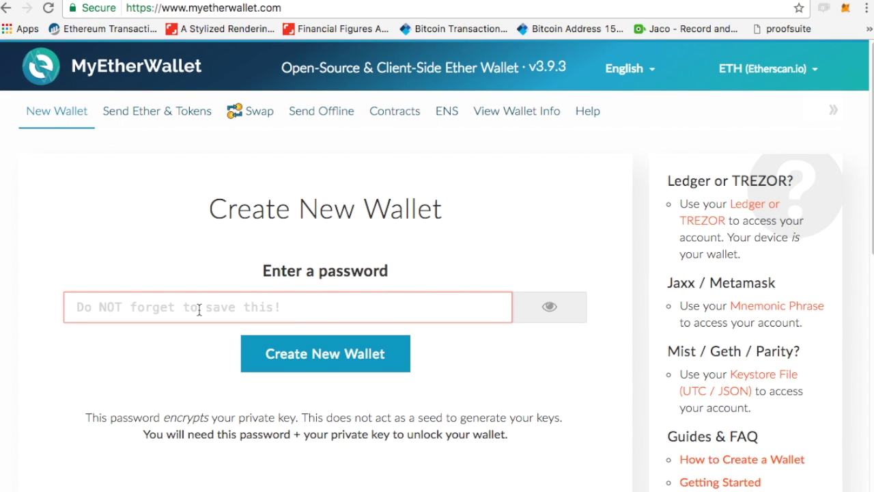
Create the new wallet with a password and download its keystore file.
{"action": "type", "text": "*******"}
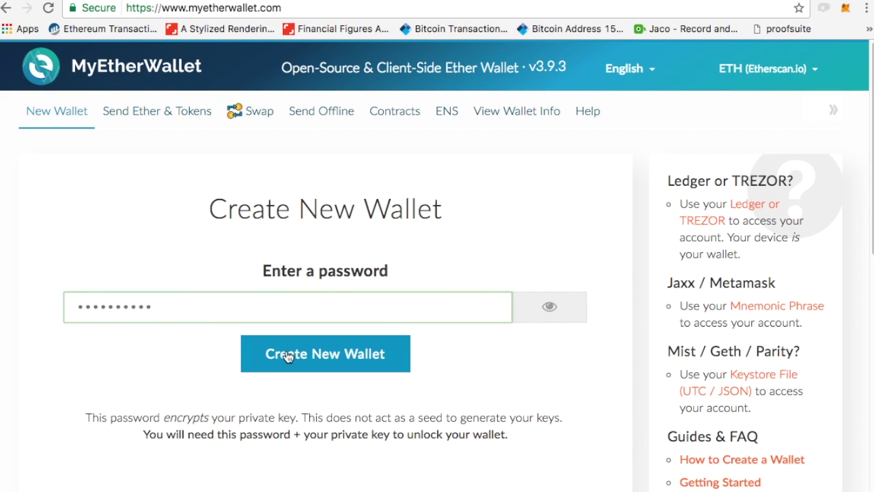
{"action": "left_click", "coordinate": [334, 356]}
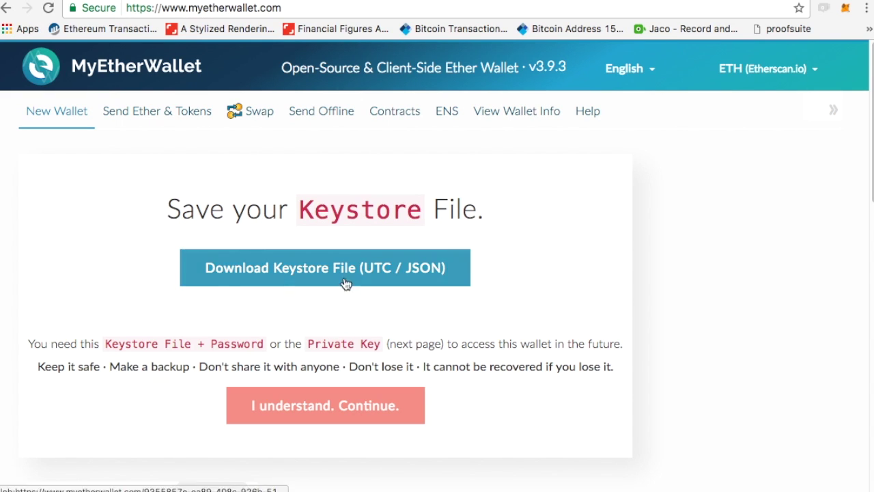
{"action": "scroll", "coordinate": [346, 284], "scroll_direction": "down", "scroll_amount": 2}
{"action": "left_click", "coordinate": [346, 198]}
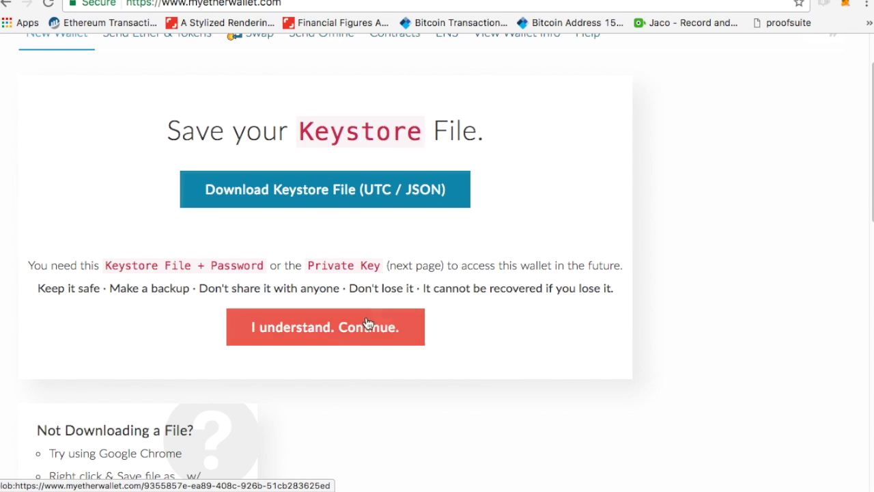
Accept the warning and select the displayed unencrypted private key.
{"action": "left_click", "coordinate": [343, 334]}
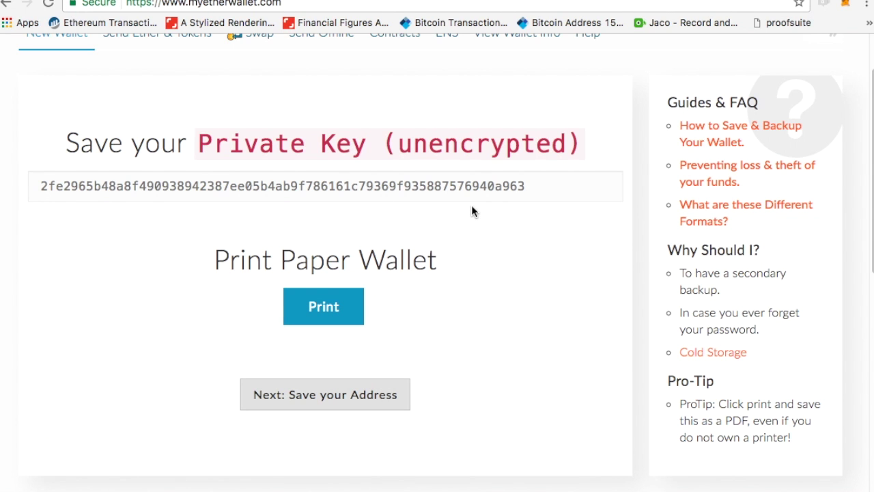
{"action": "left_click", "coordinate": [507, 186]}
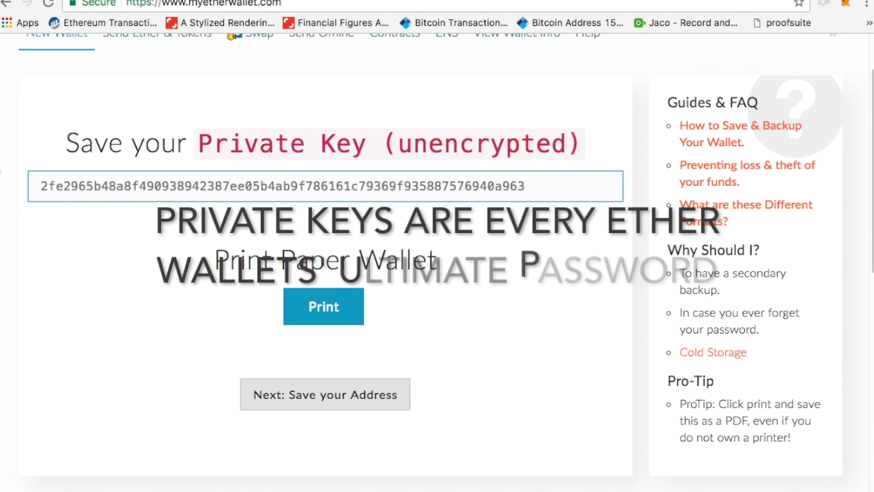
{"action": "left_click_drag", "start_coordinate": [525, 186], "coordinate": [39, 183]}
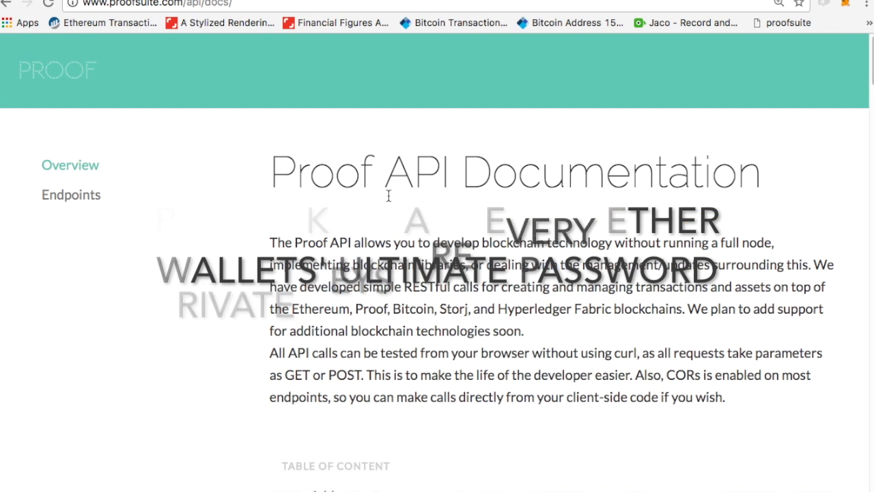
Switch the API docs' Create an address endpoint to Ethereum.
{"action": "scroll", "coordinate": [388, 197], "scroll_direction": "down", "scroll_amount": 5}
{"action": "scroll", "coordinate": [388, 198], "scroll_direction": "down", "scroll_amount": 3}
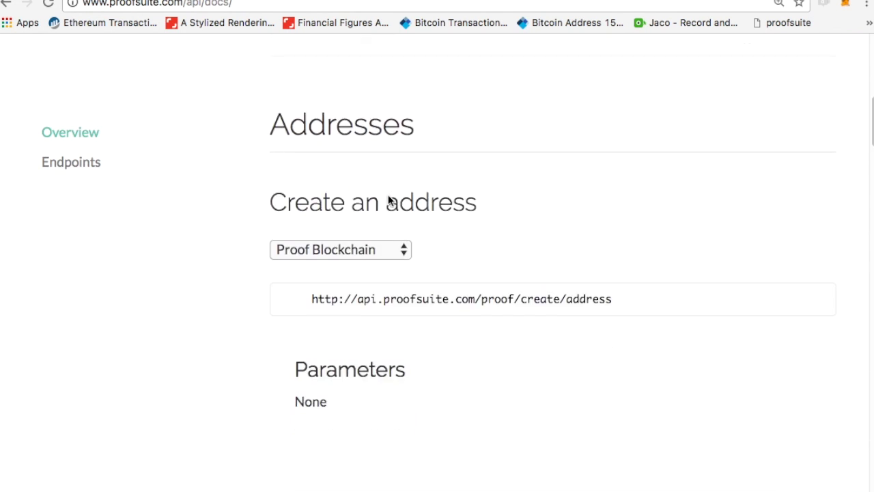
{"action": "left_click_drag", "start_coordinate": [631, 297], "coordinate": [311, 291]}
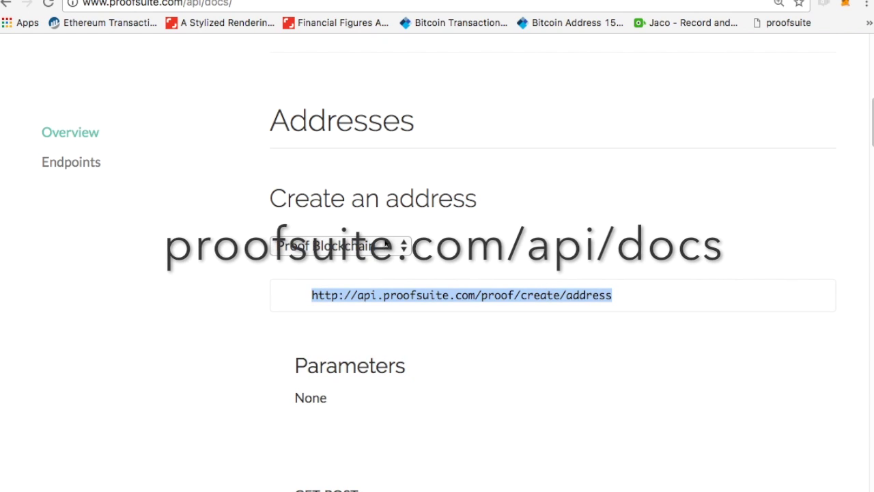
{"action": "left_click", "coordinate": [342, 246]}
{"action": "left_click", "coordinate": [395, 266]}
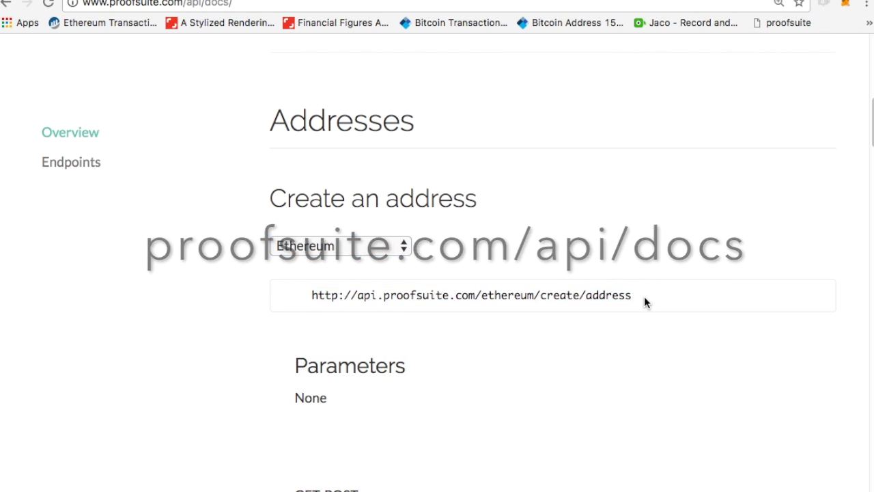
Load the Ethereum create-address URL and select the returned private key and address.
{"action": "left_click_drag", "start_coordinate": [644, 295], "coordinate": [302, 292]}
{"action": "key", "text": "ctrl+c"}
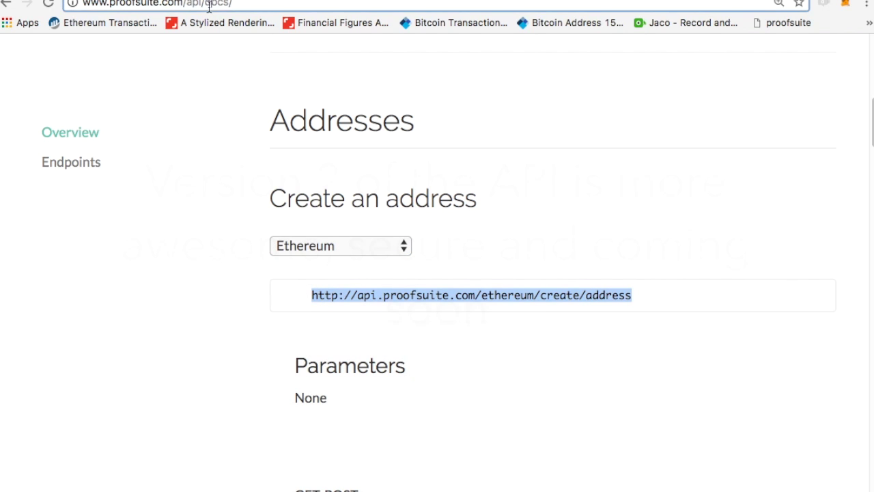
{"action": "left_click", "coordinate": [208, 4]}
{"action": "key", "text": "ctrl+v"}
{"action": "key", "text": "Return"}
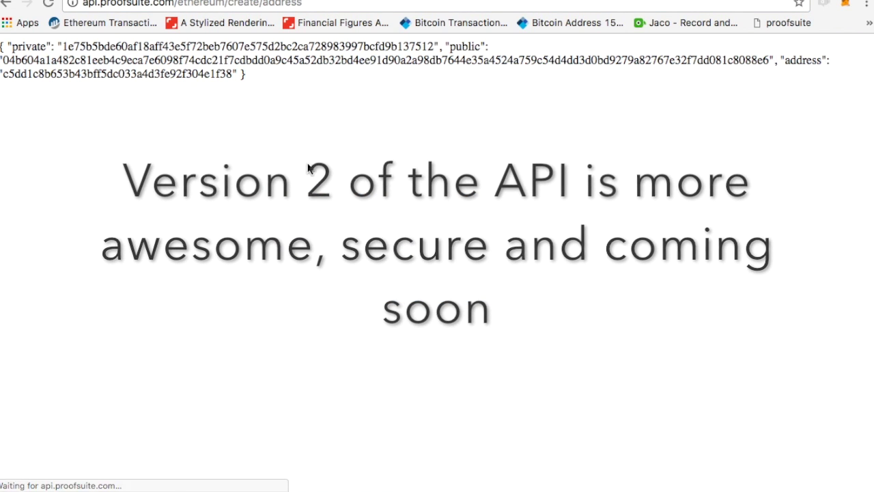
{"action": "left_click_drag", "start_coordinate": [61, 46], "coordinate": [438, 46]}
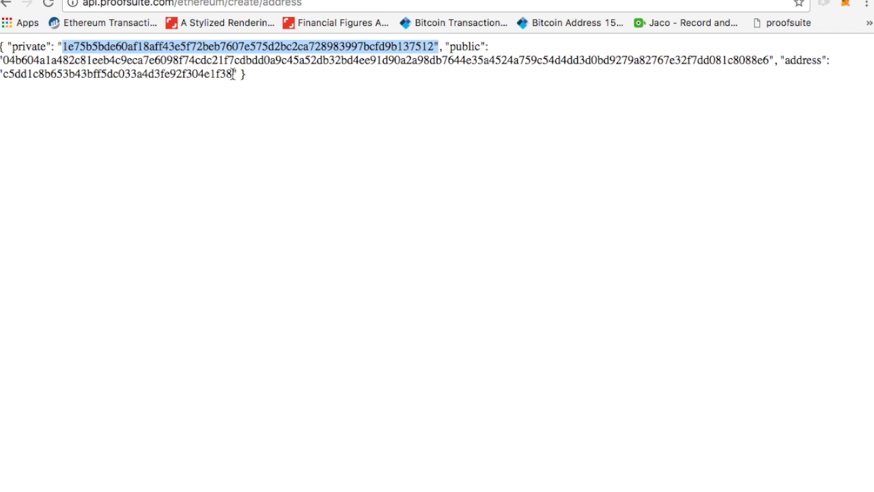
{"action": "left_click_drag", "start_coordinate": [234, 74], "coordinate": [25, 77]}
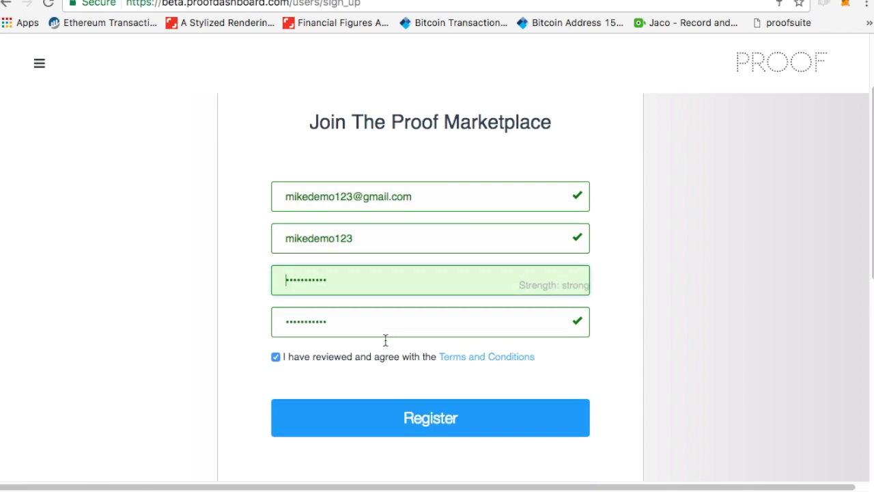
Register the Proof Marketplace account and go to the Account Balance page.
{"action": "left_click", "coordinate": [408, 428]}
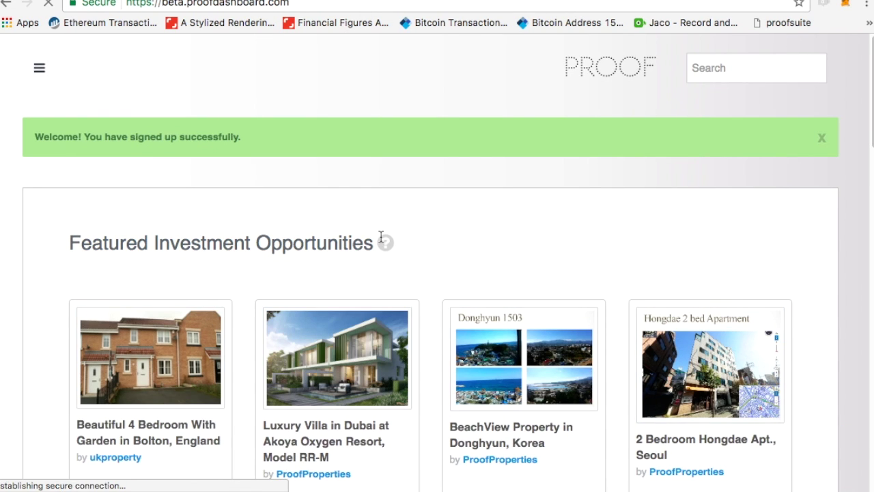
{"action": "left_click", "coordinate": [39, 68]}
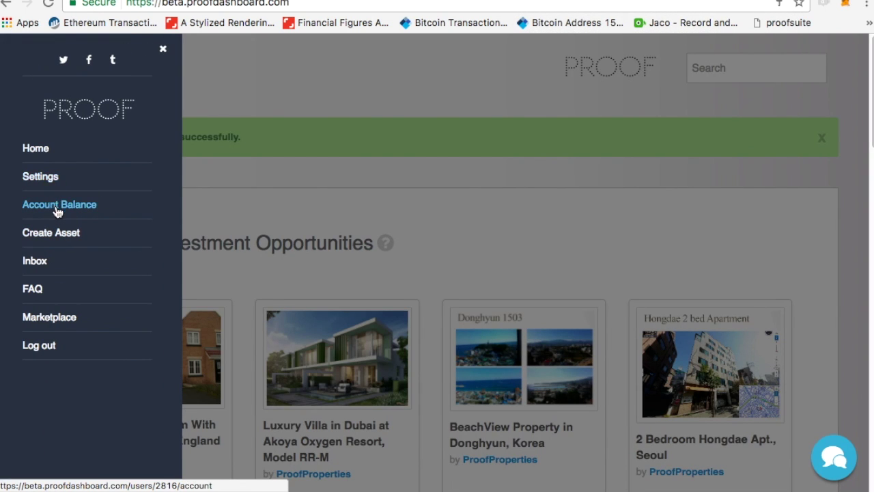
{"action": "left_click", "coordinate": [58, 205]}
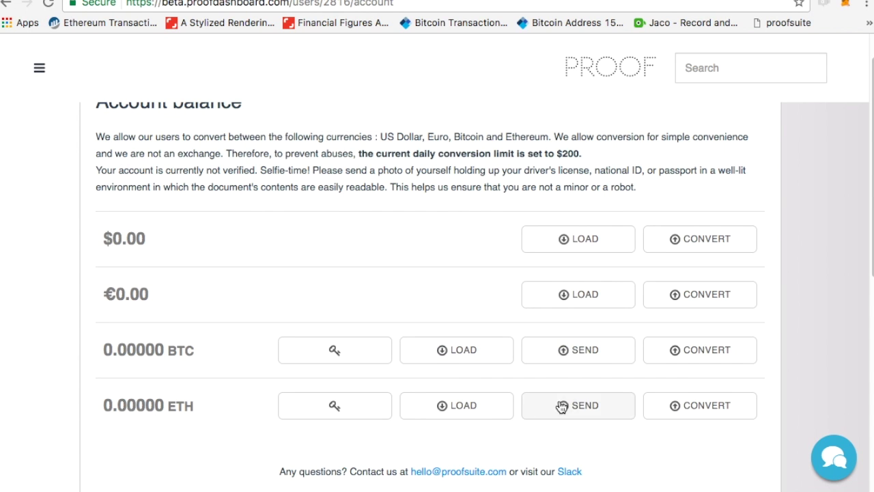
View the ETH deposit address and private key, then copy the deposit address.
{"action": "left_click", "coordinate": [485, 408]}
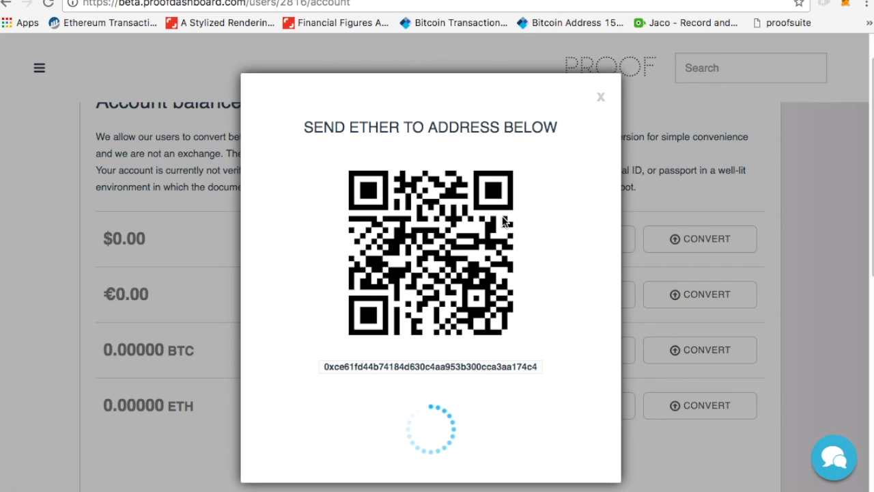
{"action": "left_click", "coordinate": [601, 98]}
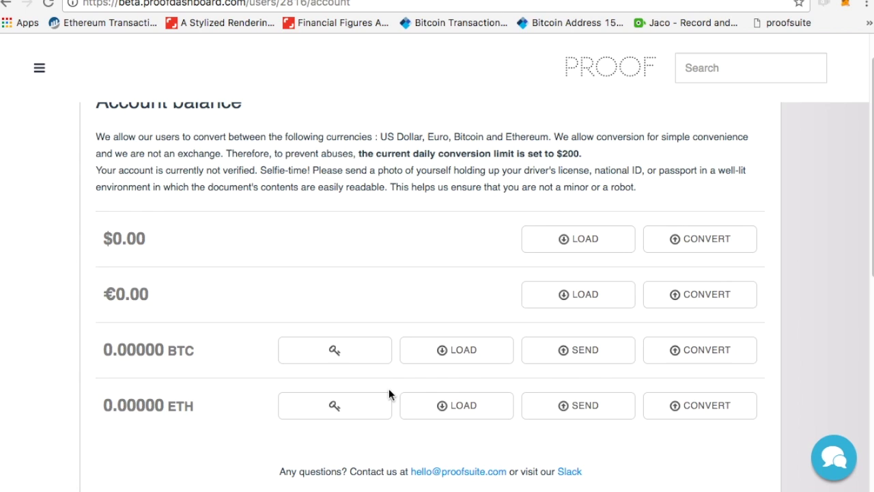
{"action": "left_click", "coordinate": [334, 408]}
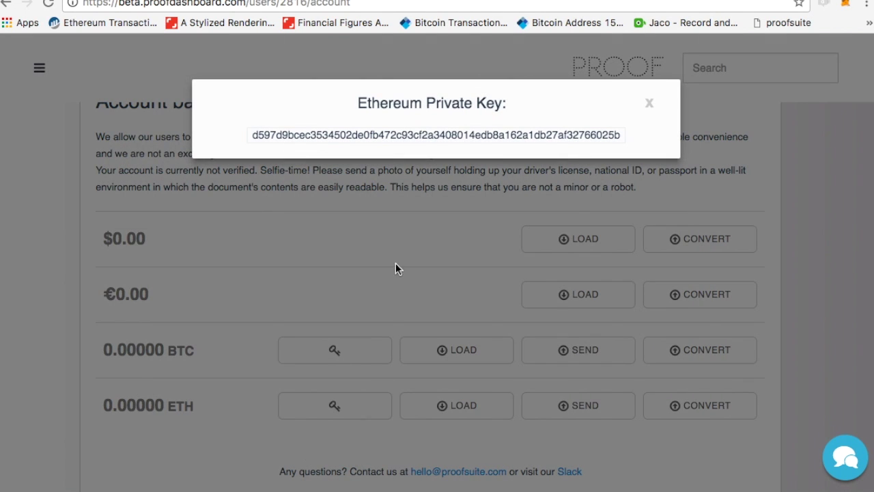
{"action": "left_click", "coordinate": [650, 104]}
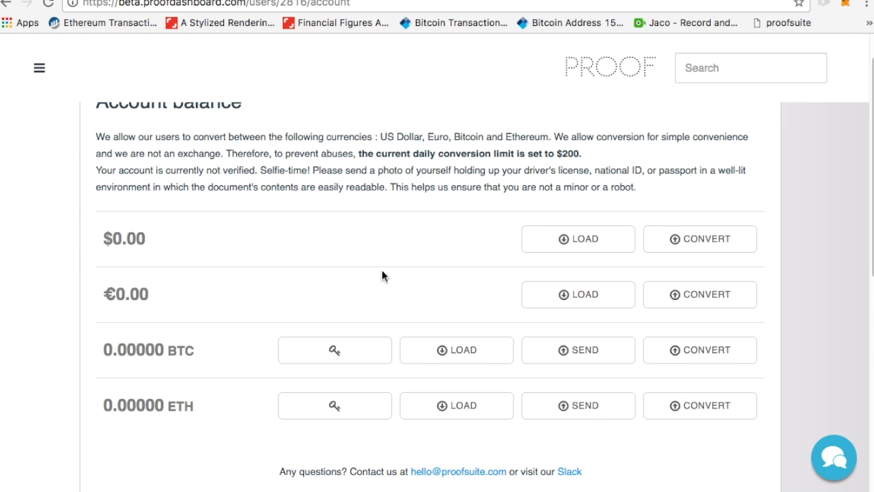
{"action": "left_click", "coordinate": [473, 418]}
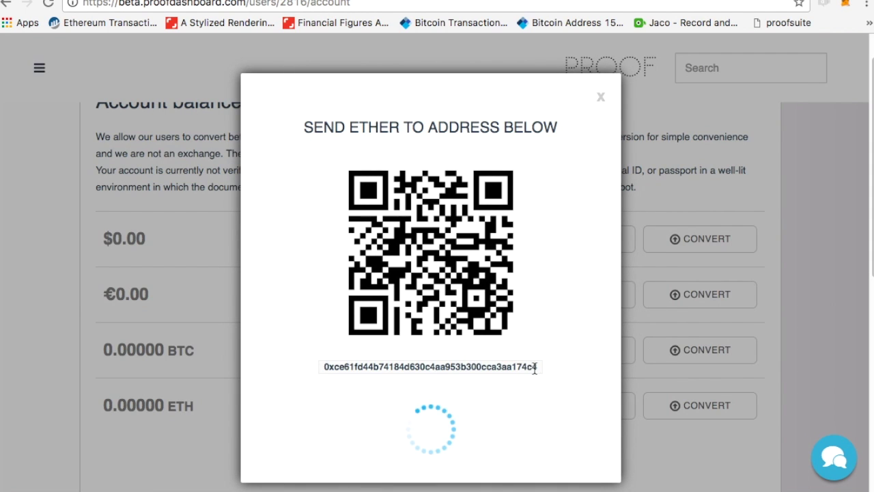
{"action": "left_click_drag", "start_coordinate": [537, 367], "coordinate": [321, 367]}
{"action": "key", "text": "ctrl+c"}
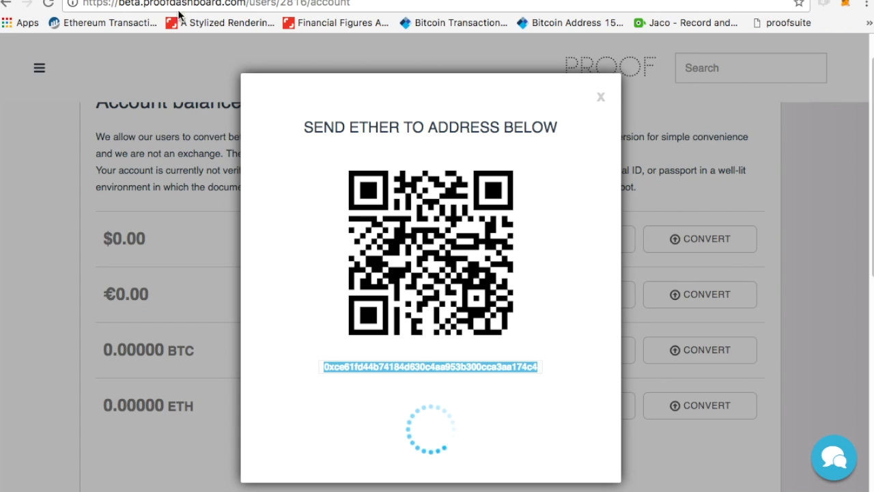
{"action": "key", "text": "ctrl+Tab"}
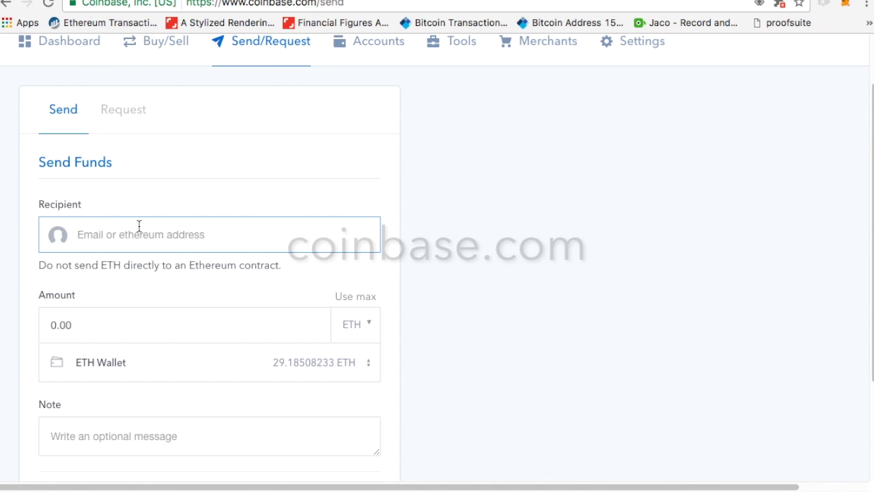
Send .005 ETH (0.00553314 ETH with fee) from Coinbase to the pasted deposit address.
{"action": "key", "text": "ctrl+v"}
{"action": "left_click", "coordinate": [119, 326]}
{"action": "key", "text": "ctrl+a"}
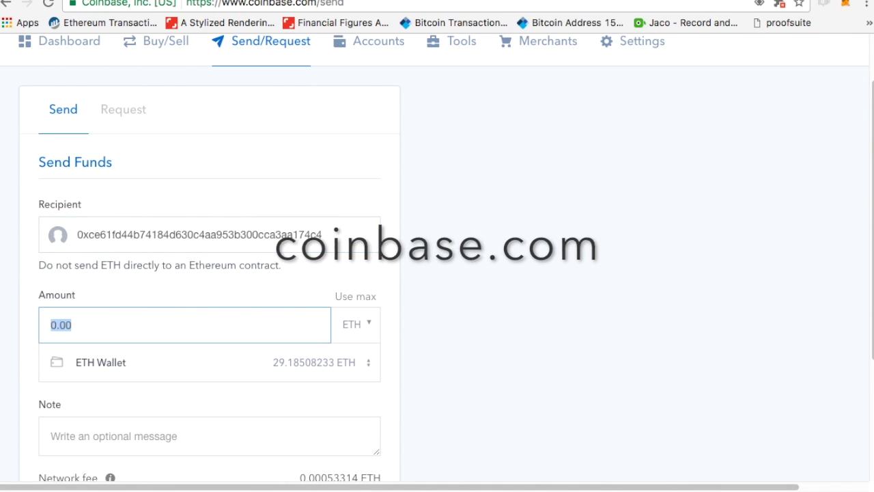
{"action": "key", "text": "BackSpace"}
{"action": "type", "text": ".0"}
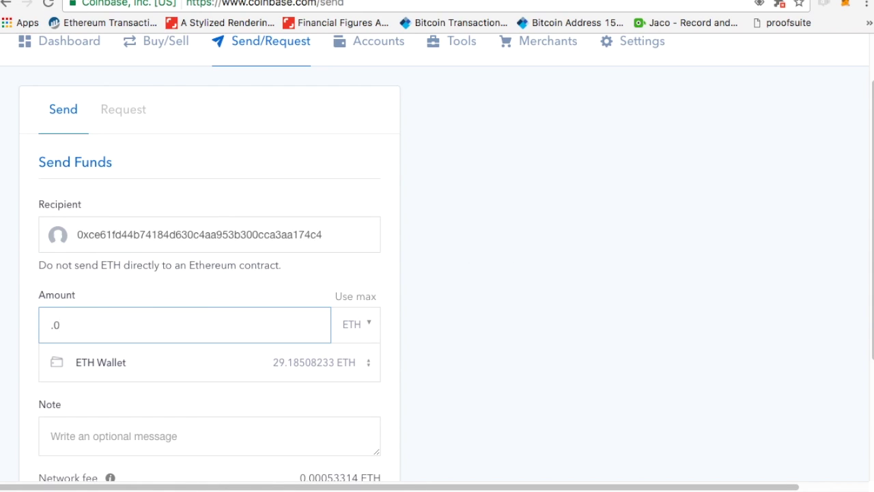
{"action": "type", "text": "05"}
{"action": "scroll", "coordinate": [368, 382], "scroll_direction": "down", "scroll_amount": 3}
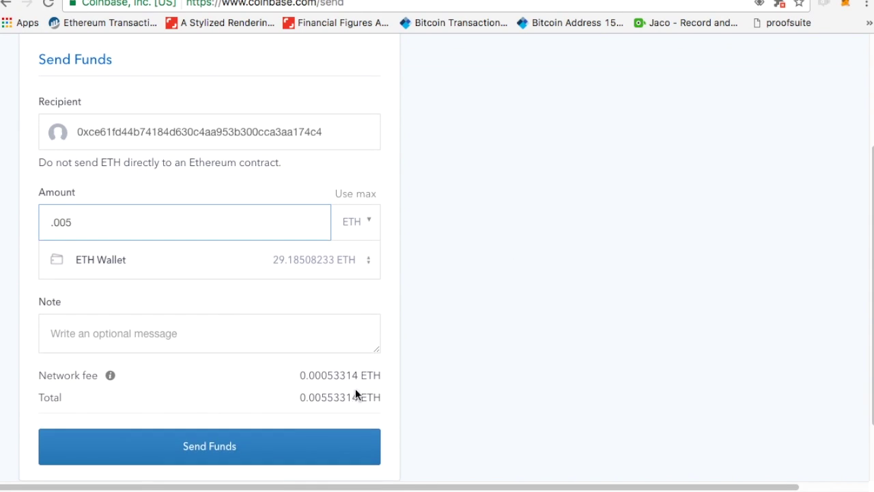
{"action": "left_click", "coordinate": [241, 447]}
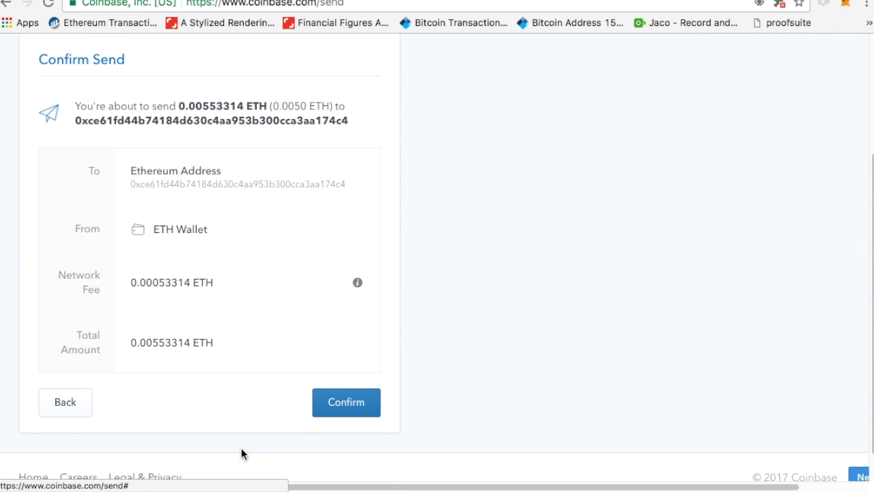
{"action": "left_click", "coordinate": [349, 403]}
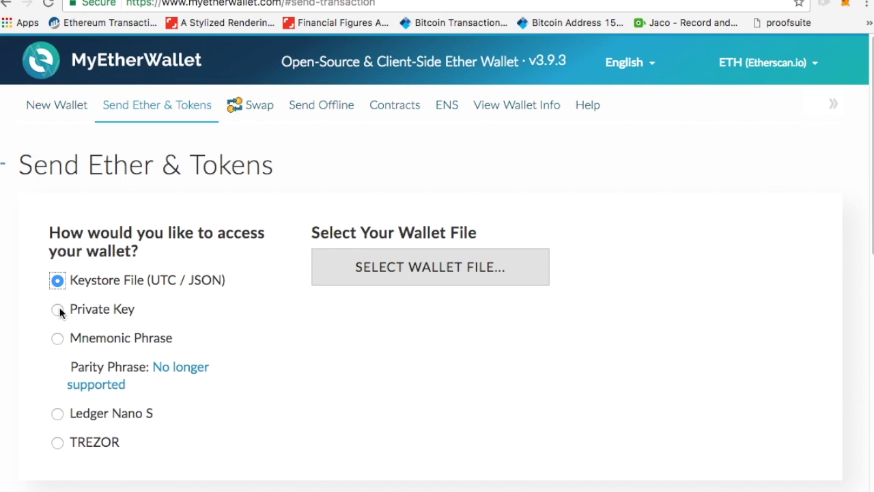
Load the UTC keystore file from Downloads into MyEtherWallet.
{"action": "left_click", "coordinate": [402, 269]}
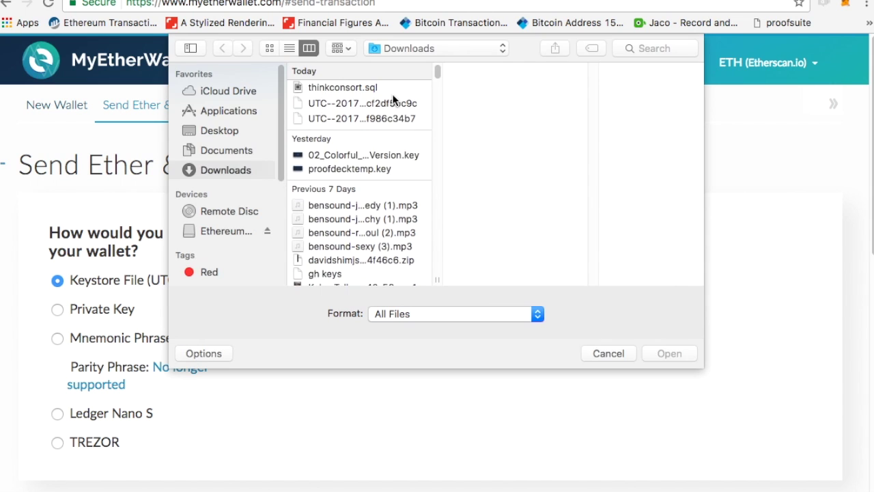
{"action": "left_click", "coordinate": [375, 147]}
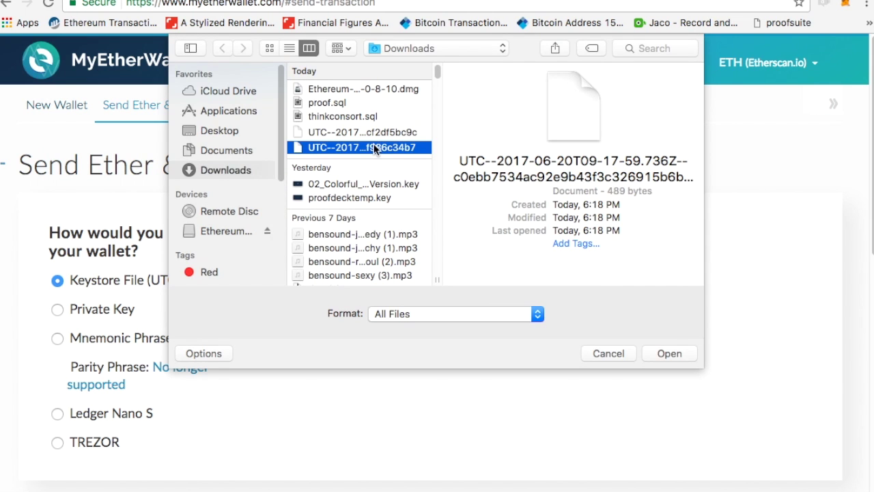
{"action": "key", "text": "Up"}
{"action": "key", "text": "Down"}
{"action": "key", "text": "Up"}
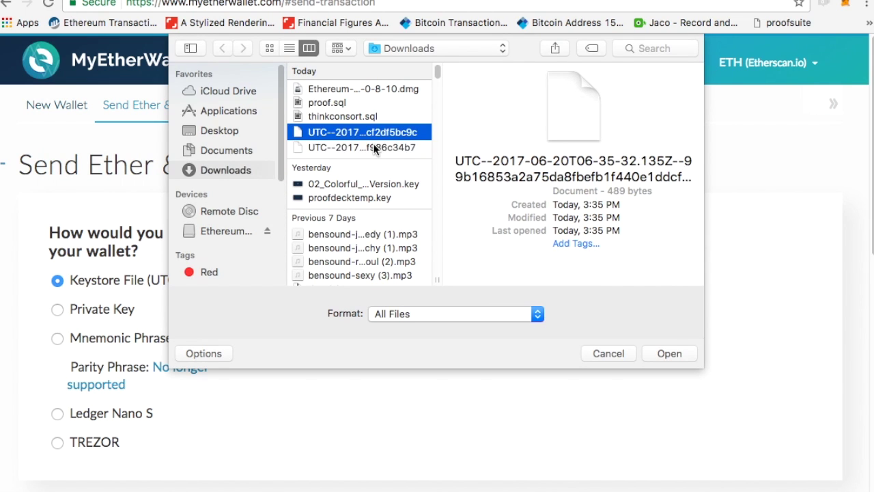
{"action": "key", "text": "Return"}
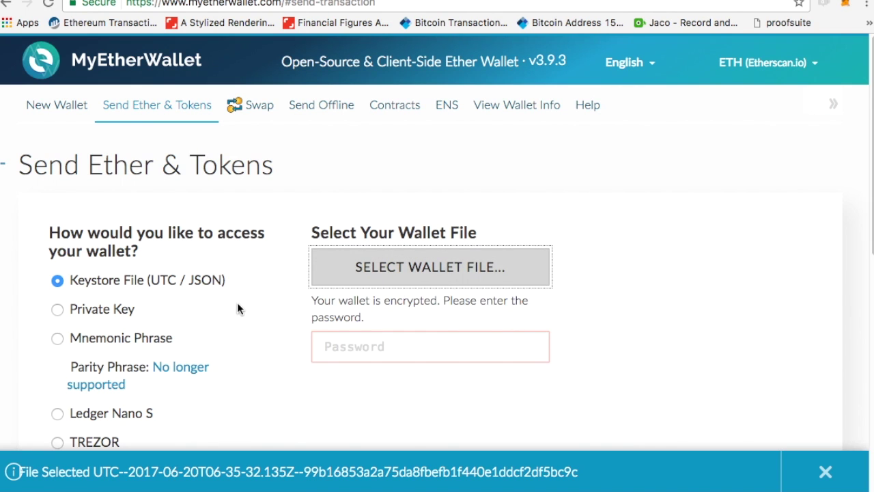
Unlock the wallet with its password, showing a 0.067 ETH balance.
{"action": "scroll", "coordinate": [237, 302], "scroll_direction": "down", "scroll_amount": 2}
{"action": "left_click", "coordinate": [422, 268]}
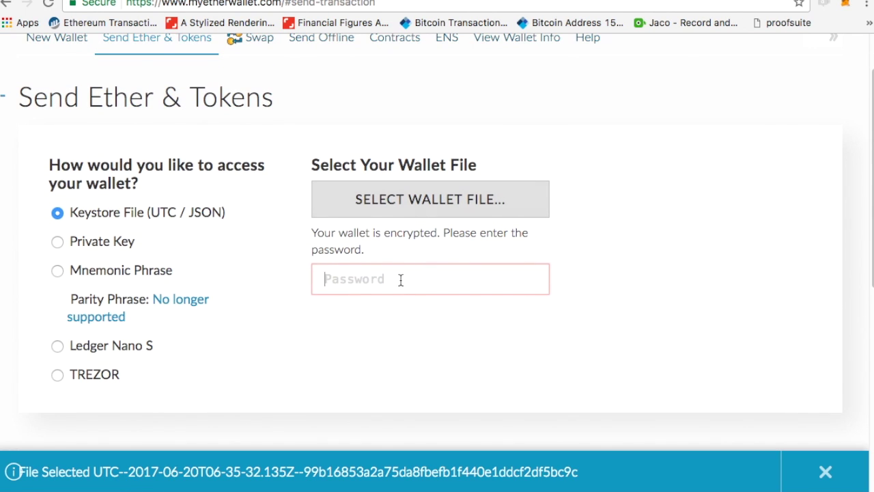
{"action": "type", "text": "••••••••••"}
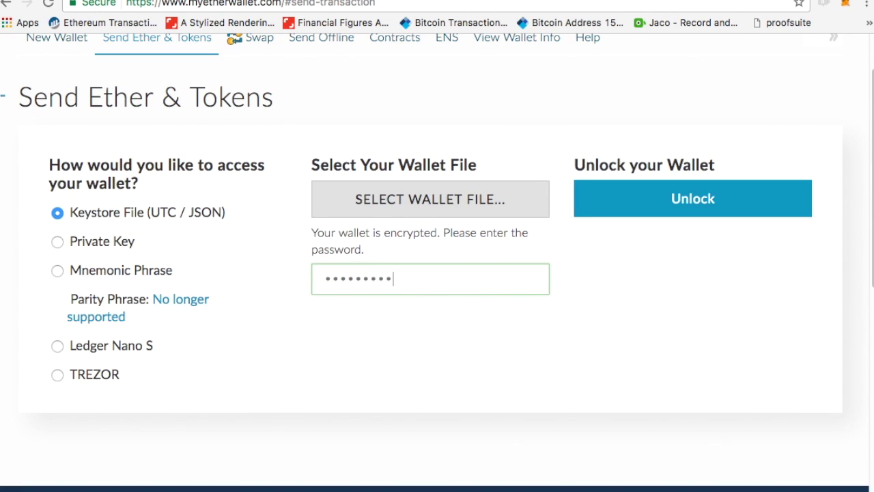
{"action": "left_click", "coordinate": [677, 204]}
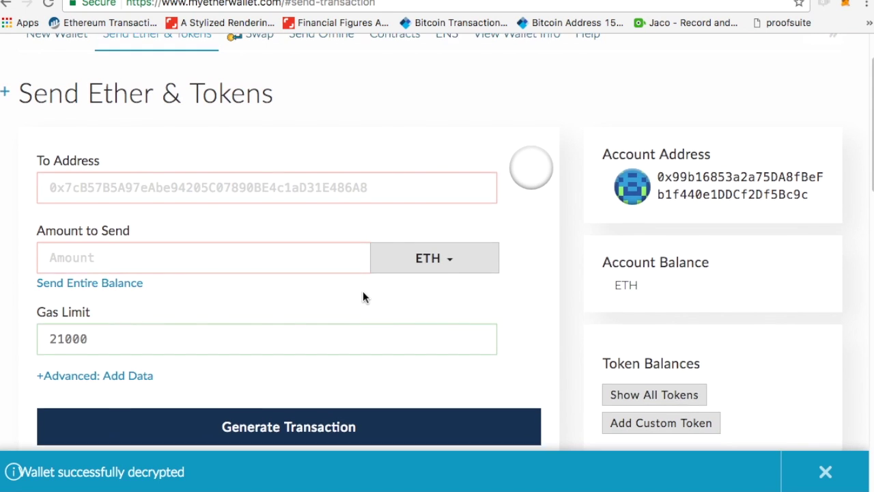
{"action": "scroll", "coordinate": [363, 293], "scroll_direction": "down", "scroll_amount": 1}
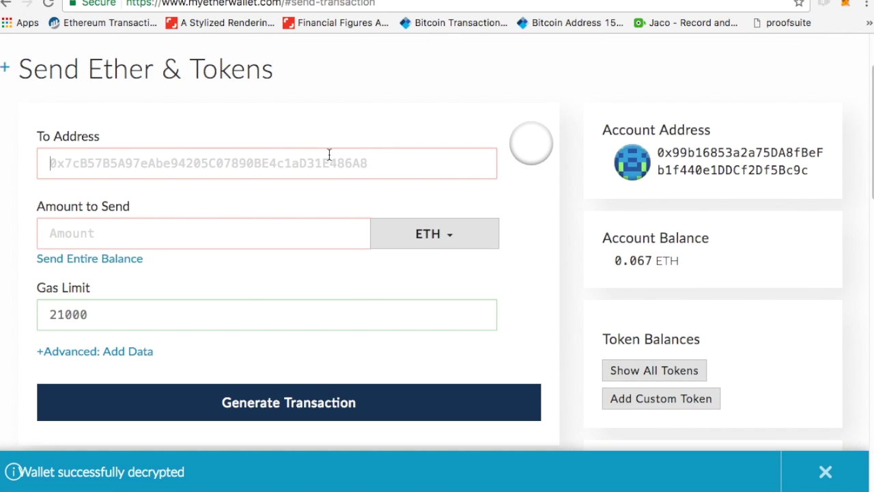
{"action": "key", "text": "ctrl+Tab"}
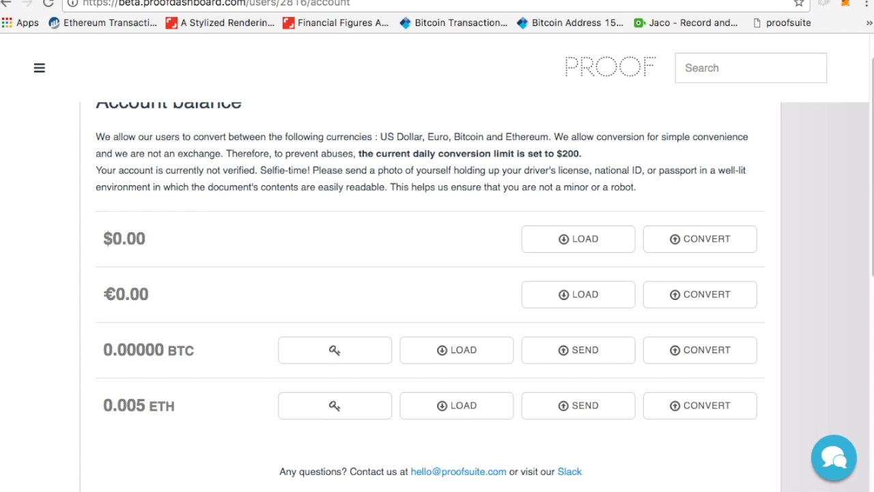
Paste the API-generated Ethereum address into the To Address field.
{"action": "key", "text": "ctrl+Tab"}
{"action": "double_click", "coordinate": [233, 74]}
{"action": "key", "text": "ctrl+c"}
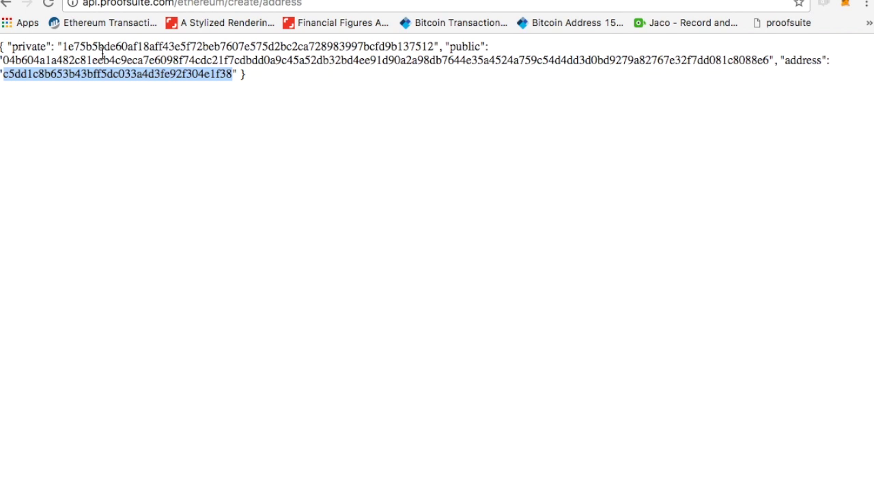
{"action": "key", "text": "ctrl+Tab"}
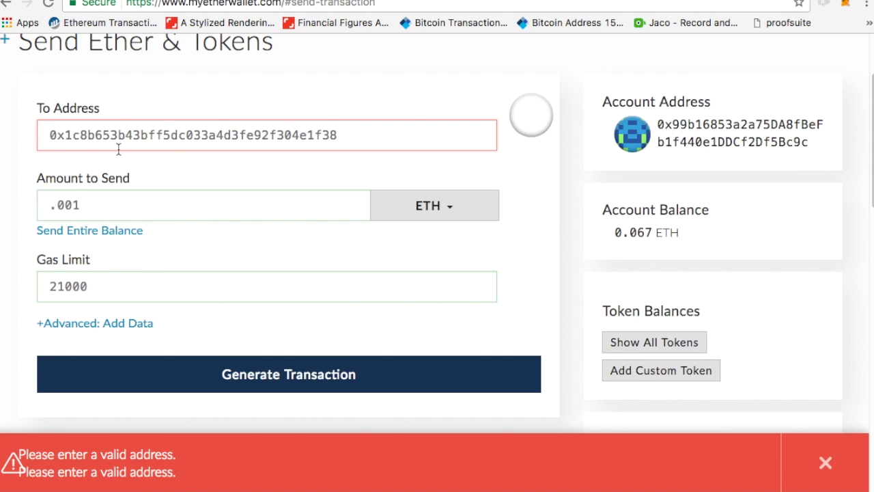
{"action": "left_click_drag", "start_coordinate": [64, 135], "coordinate": [539, 149]}
{"action": "key", "text": "ctrl+v"}
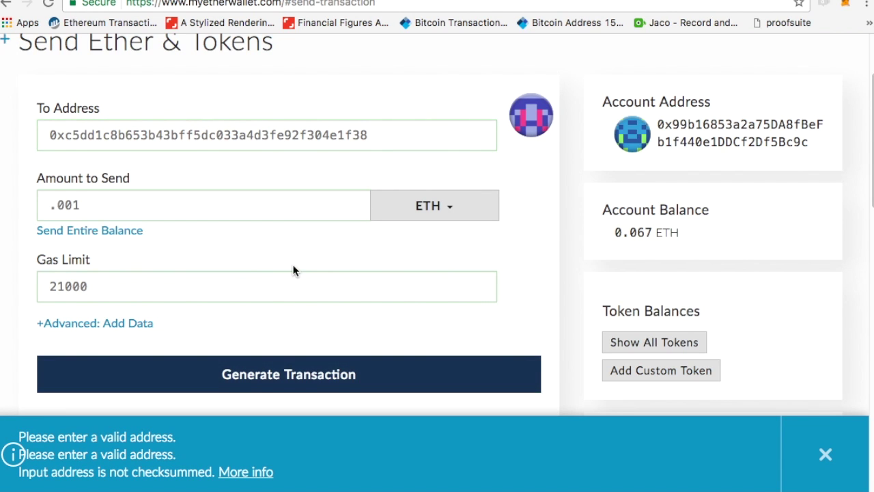
Generate and send the .001 ETH transaction, then select its TX ID.
{"action": "scroll", "coordinate": [294, 271], "scroll_direction": "down", "scroll_amount": 3}
{"action": "left_click", "coordinate": [494, 265]}
{"action": "left_click", "coordinate": [826, 454]}
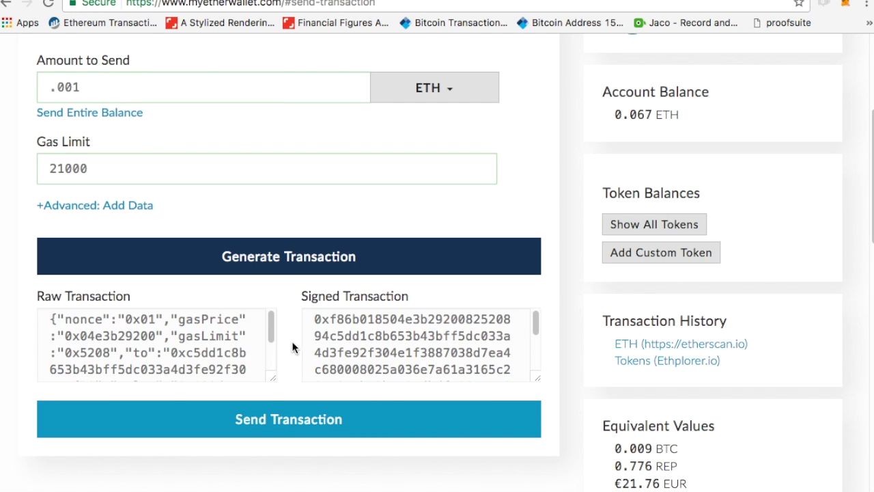
{"action": "left_click", "coordinate": [322, 418]}
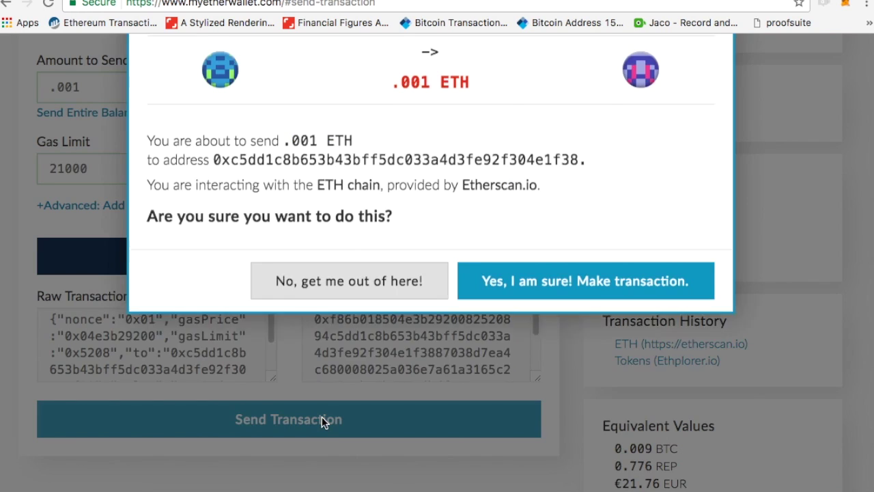
{"action": "left_click", "coordinate": [613, 380]}
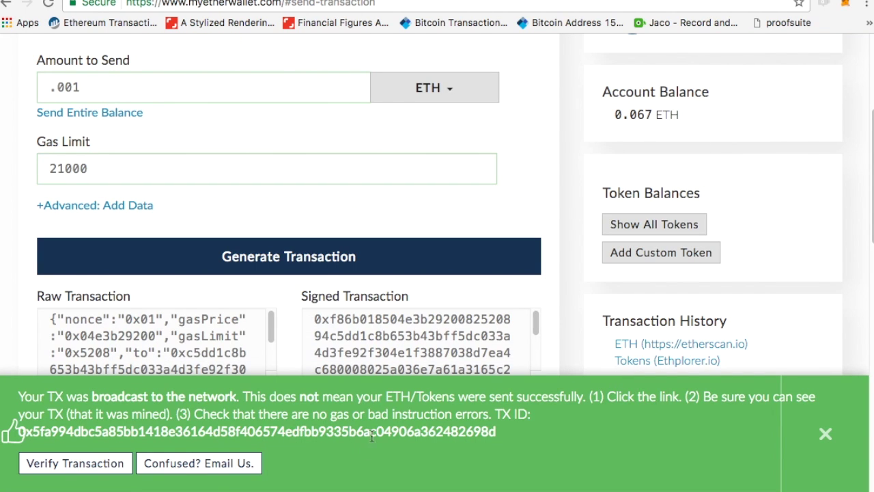
{"action": "left_click_drag", "start_coordinate": [500, 440], "coordinate": [20, 430]}
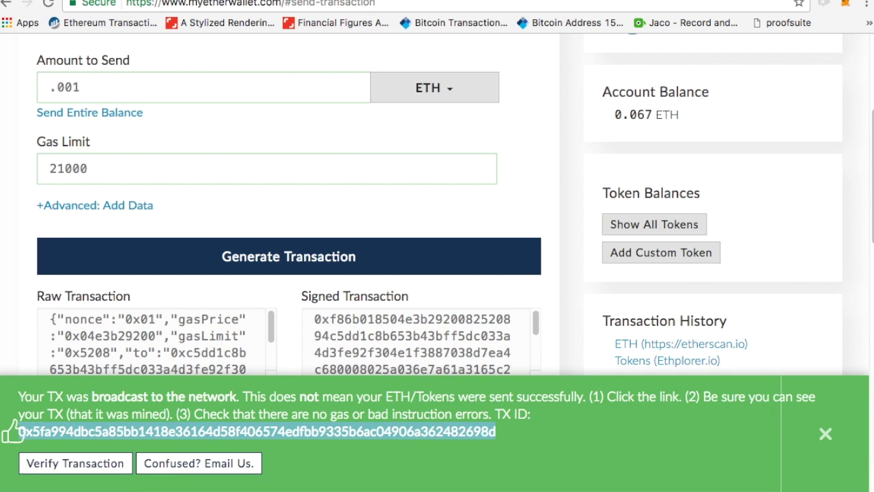
{"action": "key", "text": "ctrl+t"}
Search etherscan.io for the broadcast transaction's TX ID.
{"action": "type", "text": "ether"}
{"action": "key", "text": "Return"}
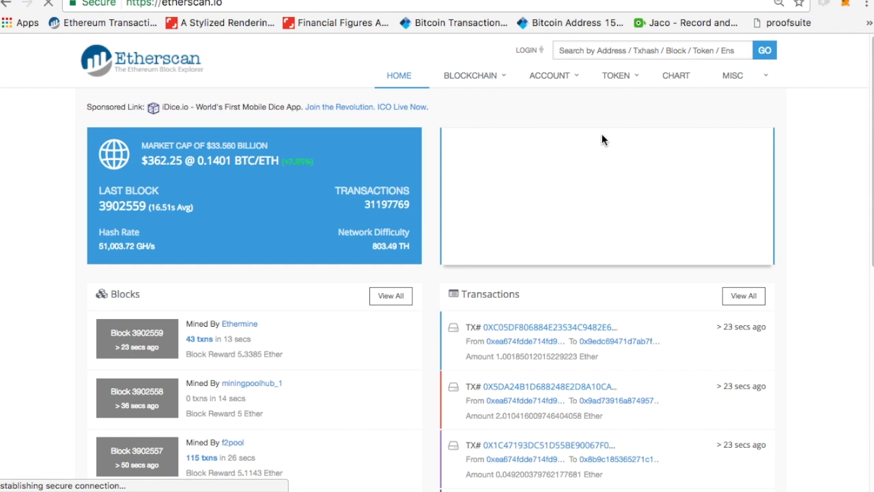
{"action": "key", "text": "ctrl+v"}
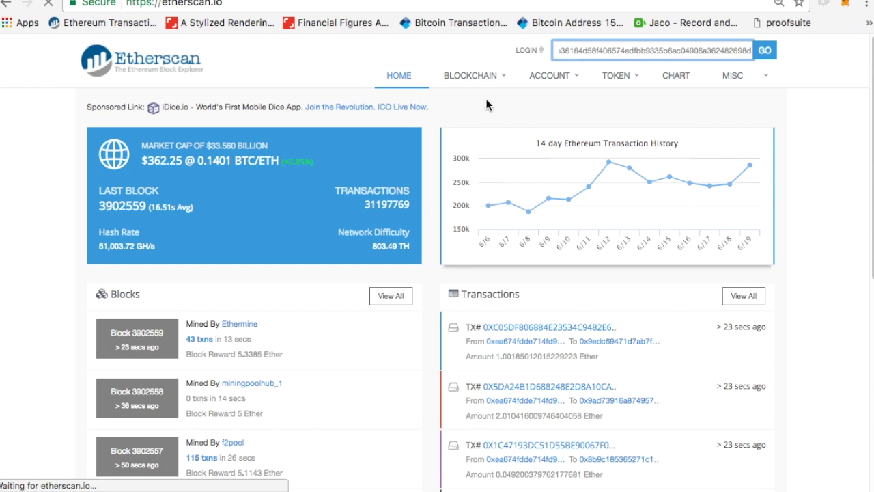
{"action": "key", "text": "Return"}
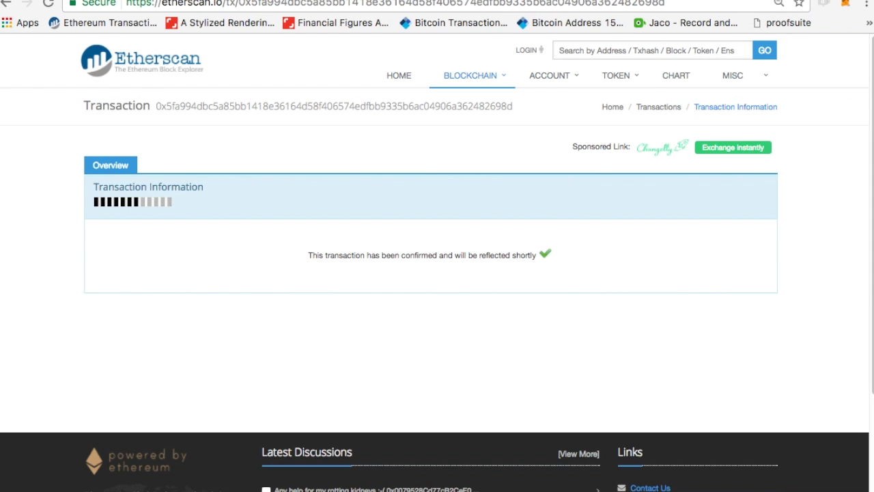
Start loading 45 into the $0.00 balance, then close the load dialog without paying.
{"action": "left_click", "coordinate": [150, 1]}
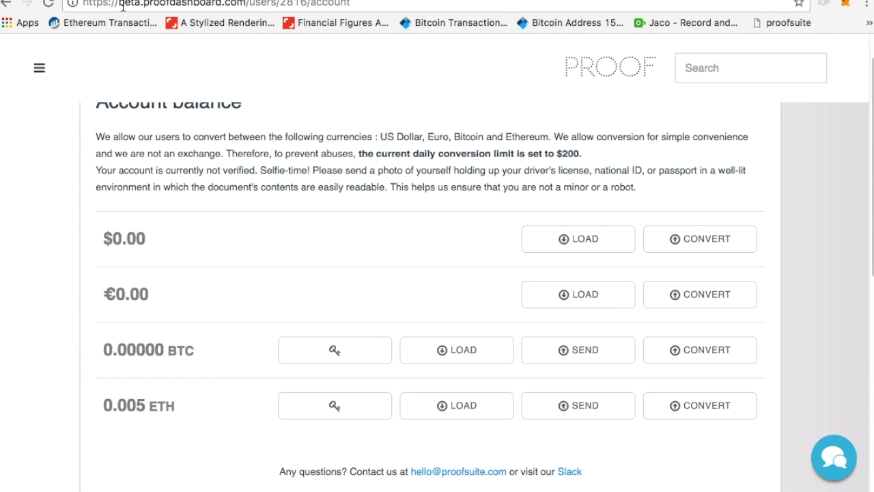
{"action": "left_click", "coordinate": [39, 68]}
{"action": "left_click", "coordinate": [561, 245]}
{"action": "left_click", "coordinate": [561, 244]}
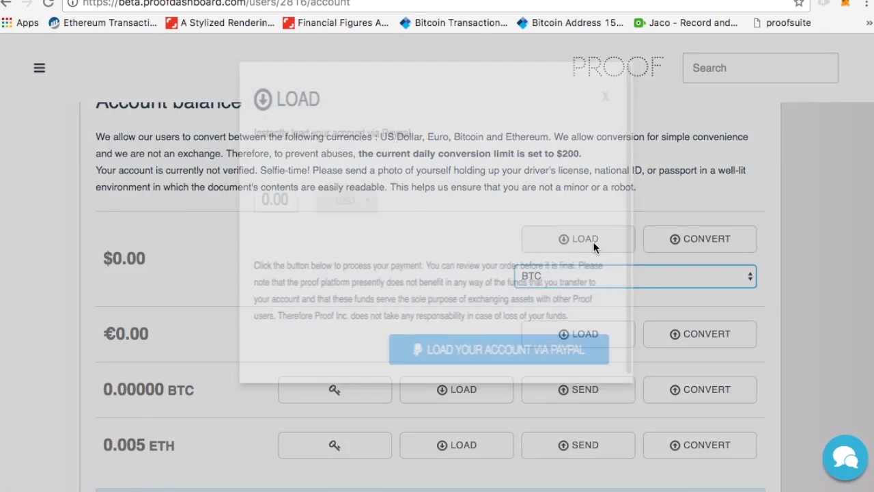
{"action": "left_click", "coordinate": [227, 225]}
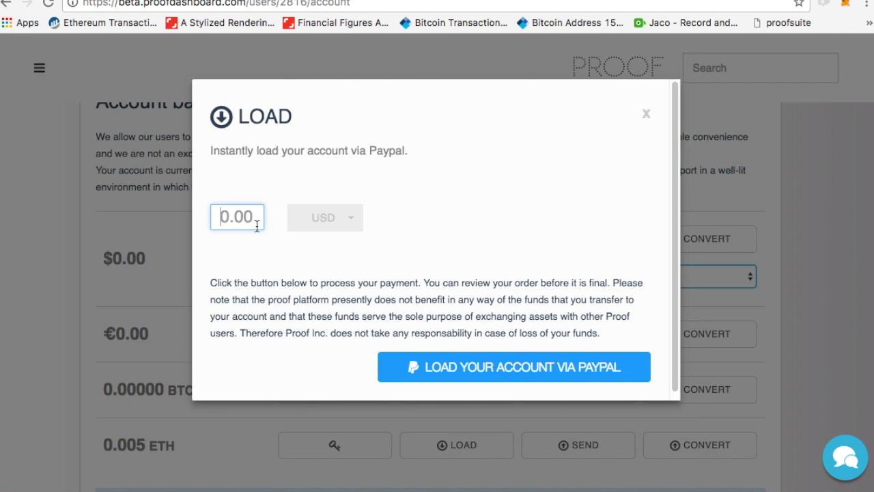
{"action": "type", "text": "45"}
{"action": "key", "text": "BackSpace"}
{"action": "key", "text": "BackSpace"}
{"action": "type", "text": "5"}
{"action": "left_click", "coordinate": [646, 114]}
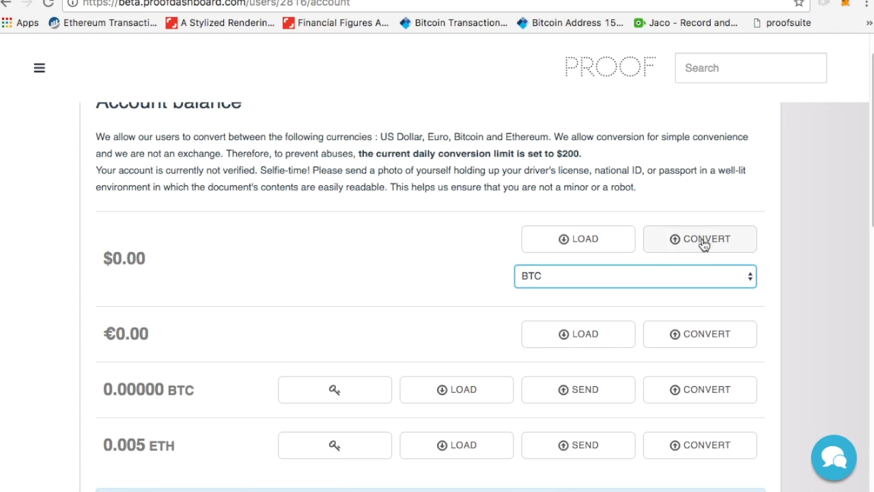
Choose ETH as the conversion currency and open beta.proofdashboard.com in a new tab.
{"action": "left_click", "coordinate": [652, 276]}
{"action": "left_click", "coordinate": [652, 284]}
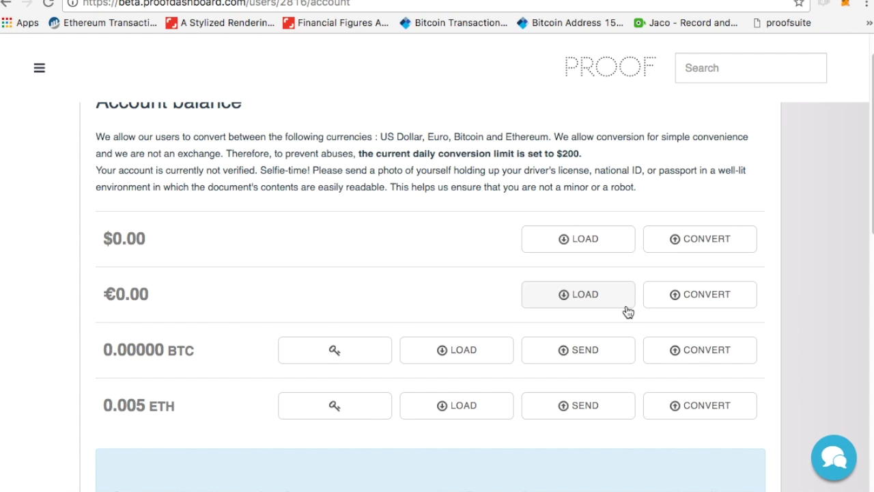
{"action": "key", "text": "ctrl+t"}
{"action": "type", "text": "beta.proofdashboard.com"}
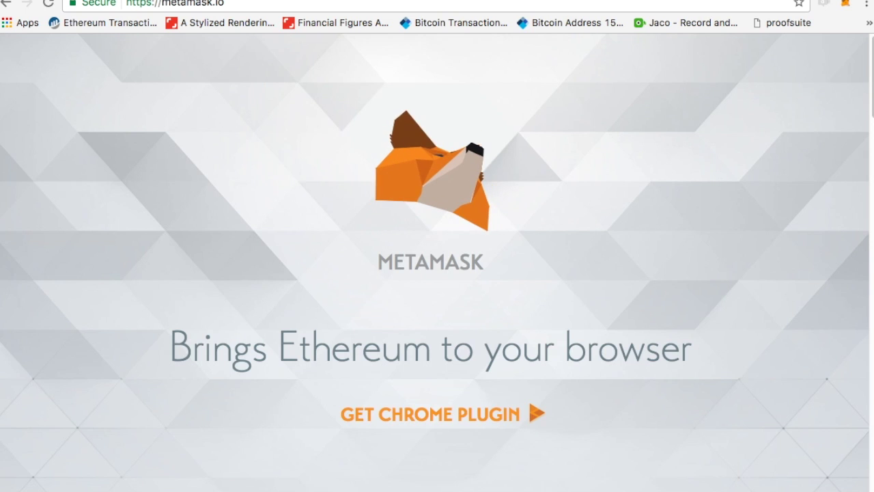
Reveal Account 1's private key via MetaMask's Export Private Key, then close the popup.
{"action": "left_click", "coordinate": [847, 6]}
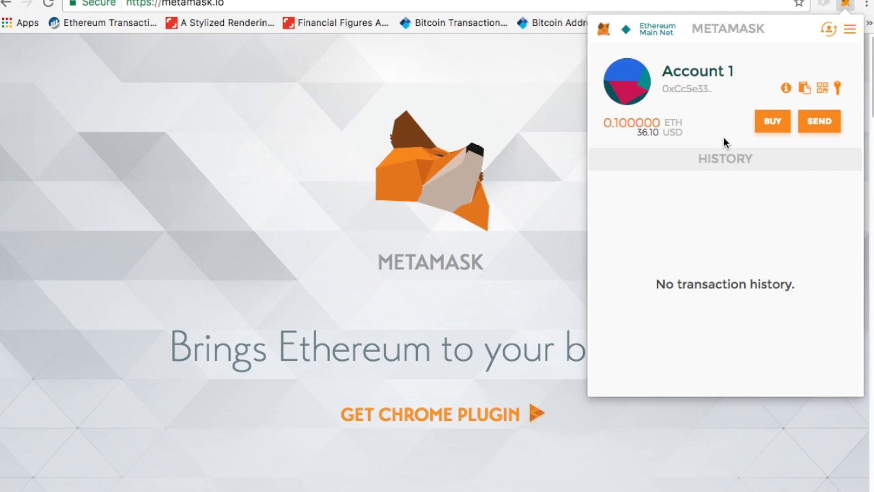
{"action": "left_click", "coordinate": [838, 88]}
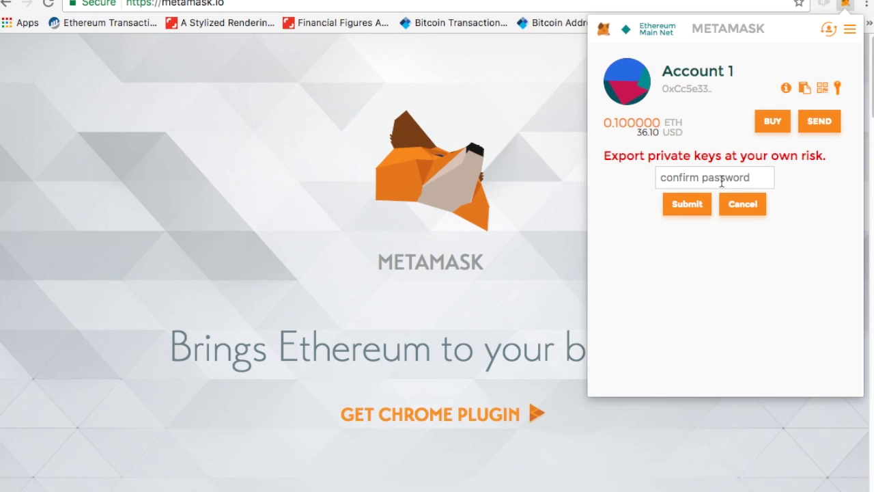
{"action": "type", "text": "a"}
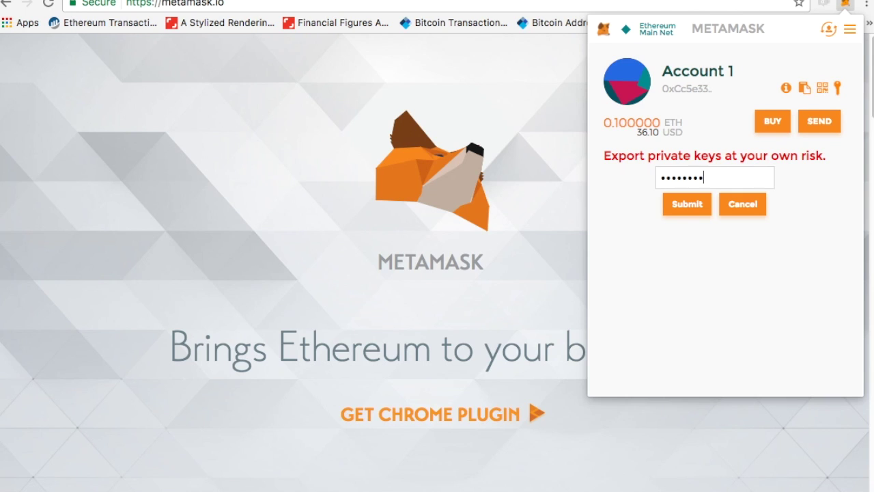
{"action": "key", "text": "Return"}
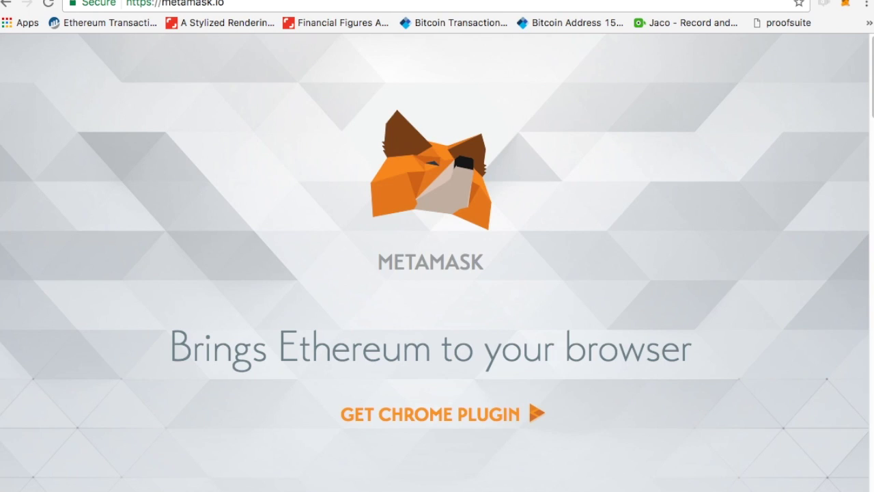
{"action": "left_click", "coordinate": [851, 4]}
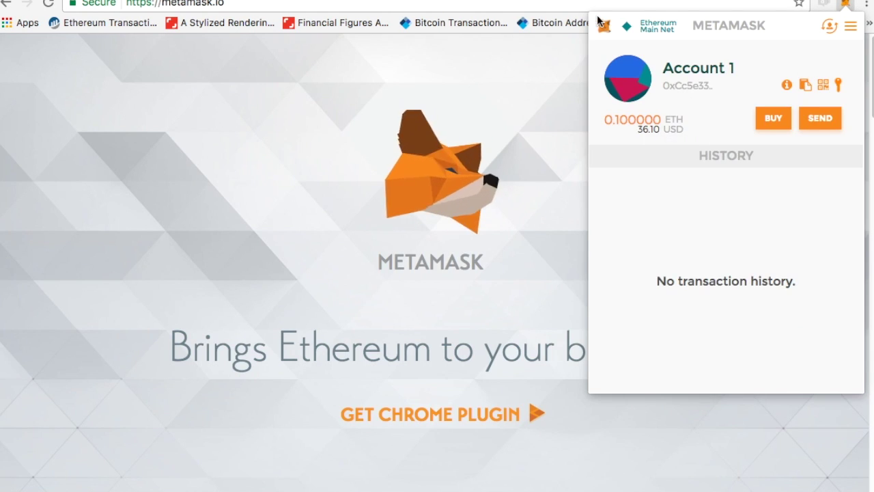
{"action": "left_click", "coordinate": [450, 340]}
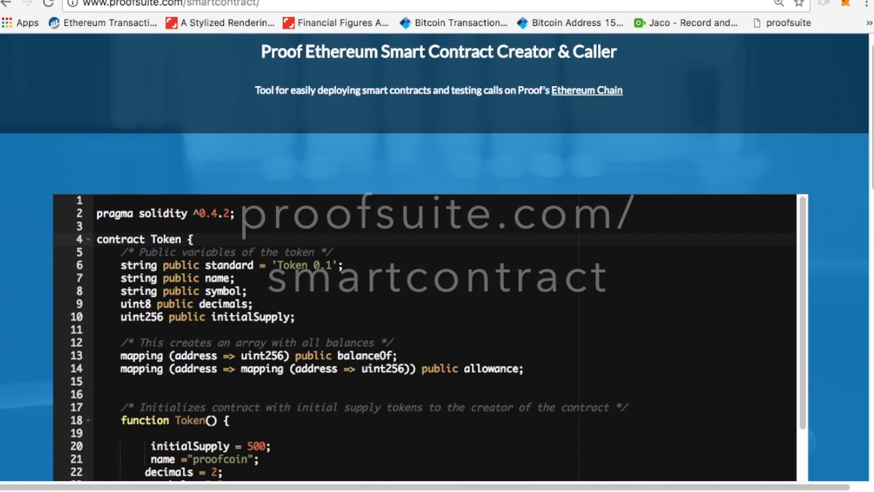
Change the initial supply to 5000 and the token name to 'foorp'.
{"action": "scroll", "coordinate": [244, 259], "scroll_direction": "down", "scroll_amount": 5}
{"action": "scroll", "coordinate": [245, 258], "scroll_direction": "up", "scroll_amount": 5}
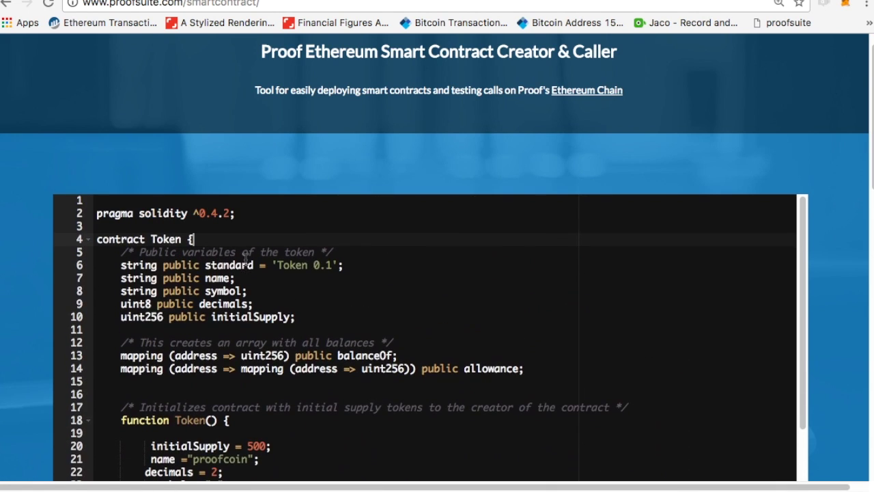
{"action": "scroll", "coordinate": [388, 384], "scroll_direction": "down", "scroll_amount": 3}
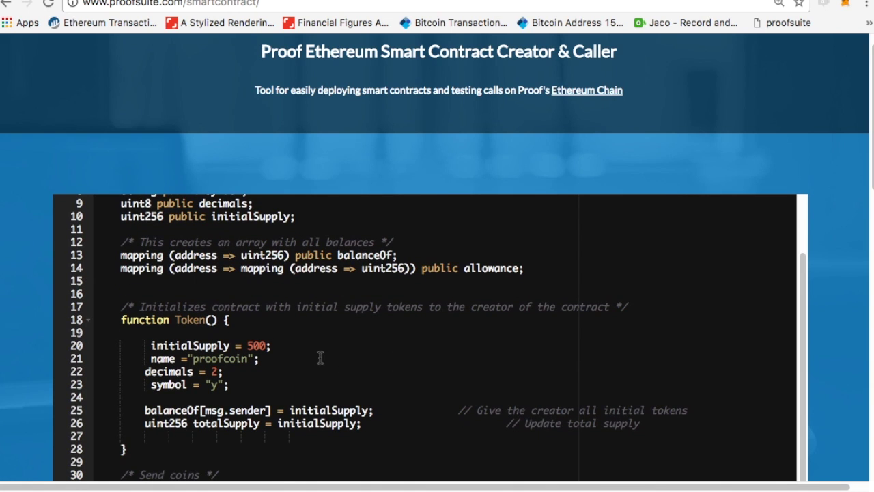
{"action": "type", "text": "0"}
{"action": "left_click_drag", "start_coordinate": [248, 359], "coordinate": [194, 361]}
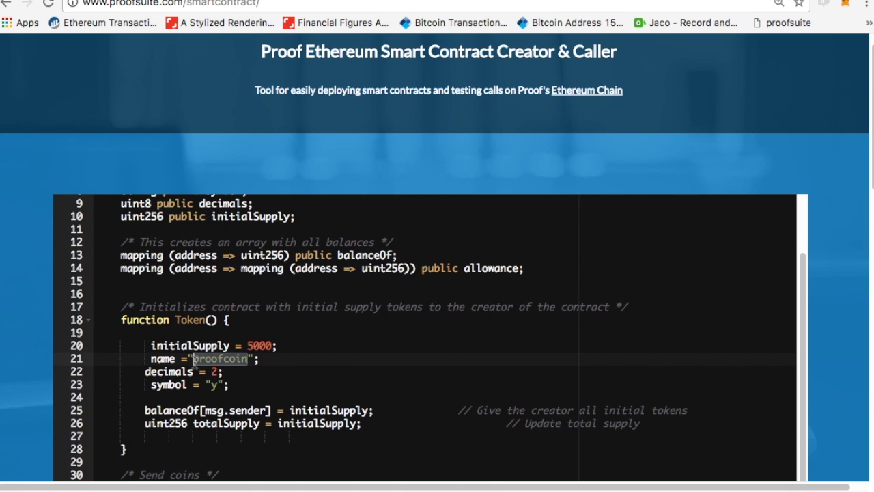
{"action": "type", "text": "foorp"}
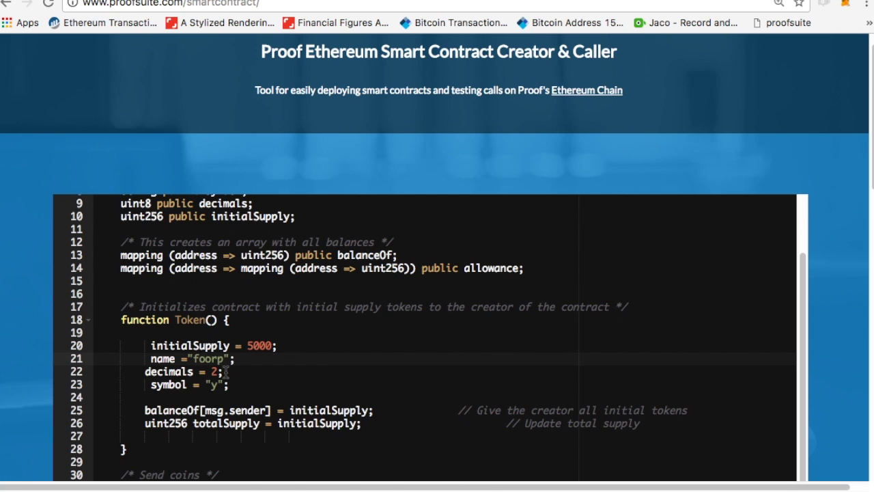
Rename the constructor on line 18 from Token to Foorp.
{"action": "scroll", "coordinate": [218, 362], "scroll_direction": "down", "scroll_amount": 1}
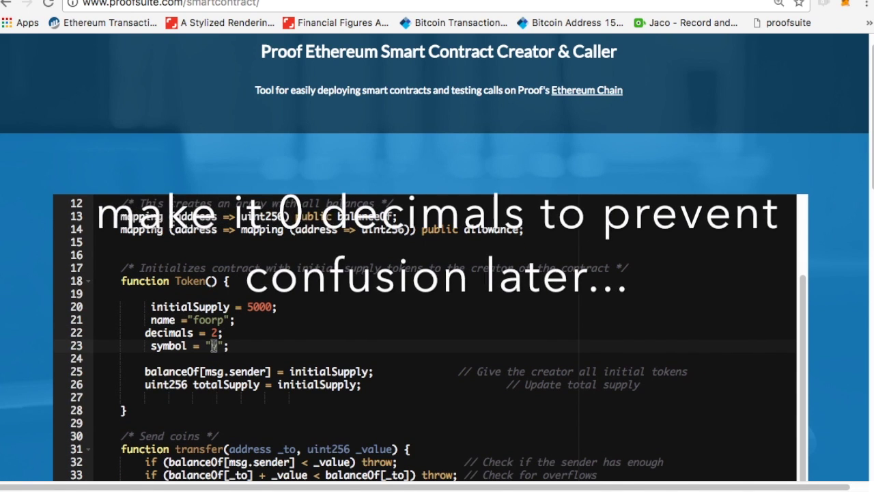
{"action": "scroll", "coordinate": [299, 362], "scroll_direction": "down", "scroll_amount": 2}
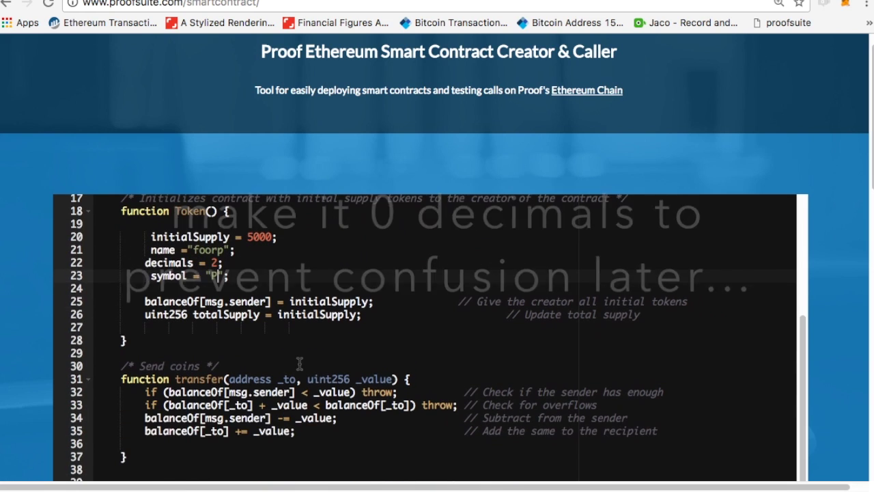
{"action": "scroll", "coordinate": [230, 315], "scroll_direction": "up", "scroll_amount": 3}
{"action": "scroll", "coordinate": [229, 316], "scroll_direction": "up", "scroll_amount": 2}
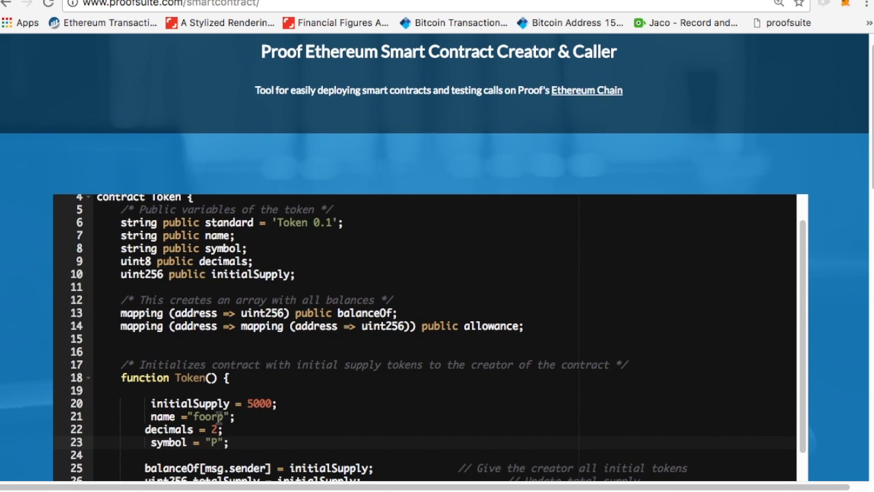
{"action": "scroll", "coordinate": [219, 418], "scroll_direction": "down", "scroll_amount": 3}
{"action": "scroll", "coordinate": [242, 421], "scroll_direction": "down", "scroll_amount": 3}
{"action": "scroll", "coordinate": [242, 421], "scroll_direction": "up", "scroll_amount": 4}
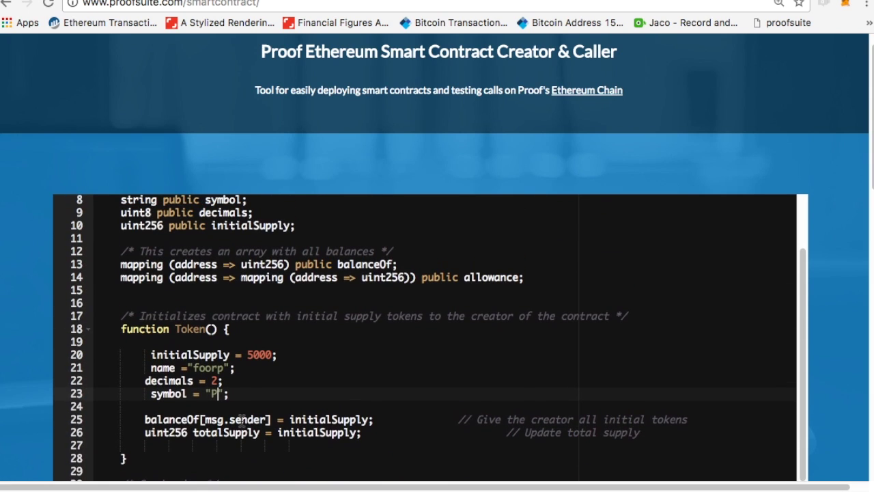
{"action": "left_click_drag", "start_coordinate": [204, 331], "coordinate": [176, 331]}
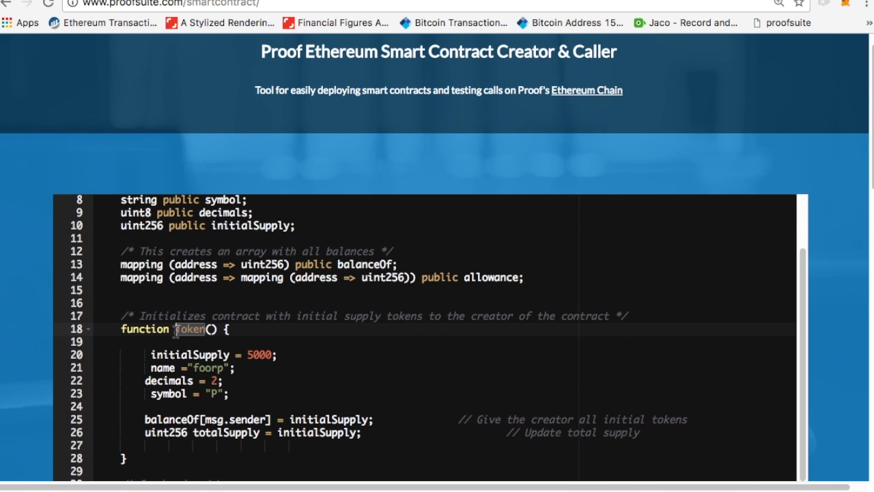
{"action": "type", "text": "Foorp"}
Rename the contract on line 4 from Token to Foorp.
{"action": "scroll", "coordinate": [241, 307], "scroll_direction": "up", "scroll_amount": 4}
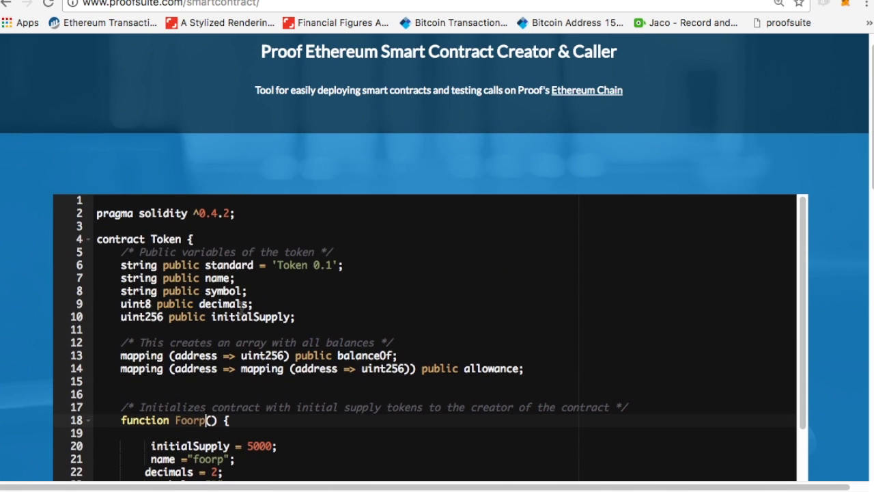
{"action": "left_click_drag", "start_coordinate": [183, 239], "coordinate": [151, 239]}
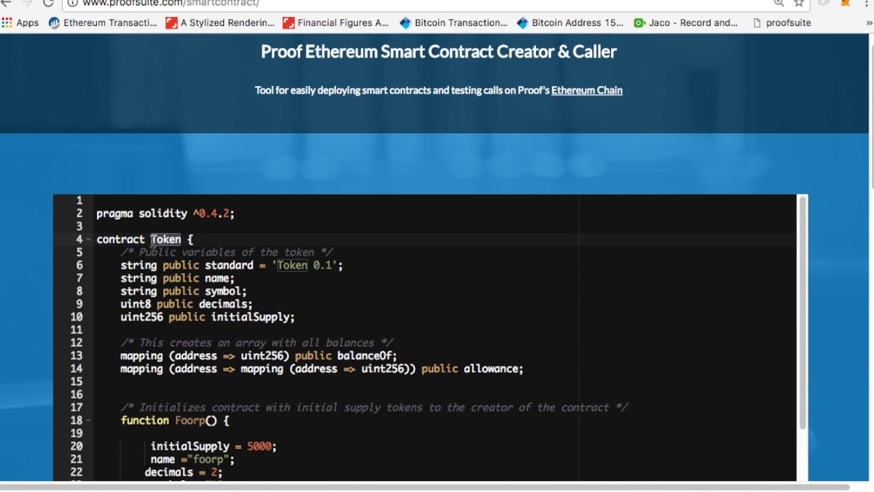
{"action": "type", "text": "Foorp"}
{"action": "scroll", "coordinate": [312, 295], "scroll_direction": "down", "scroll_amount": 5}
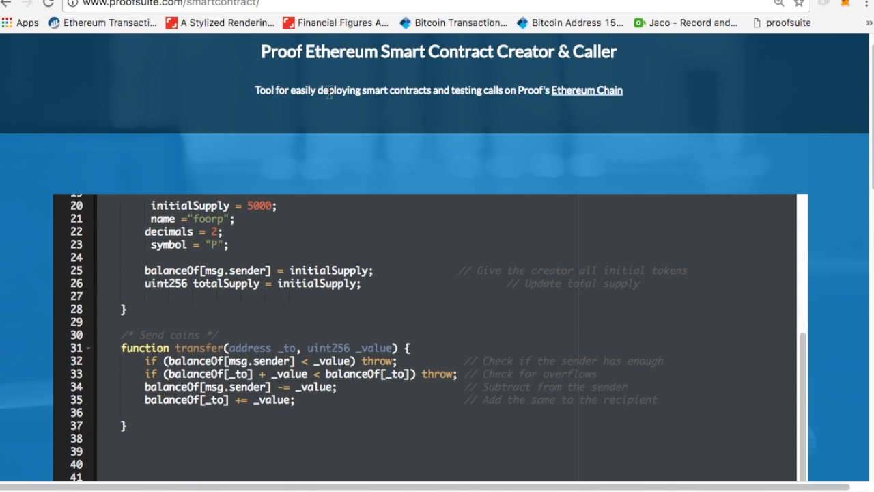
{"action": "key", "text": "ctrl+Tab"}
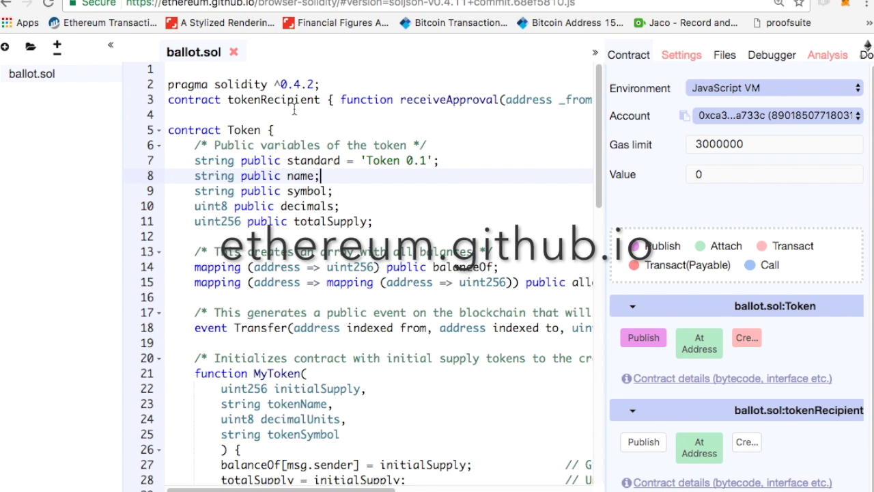
Replace all of ballot.sol's code with the edited Foorp token contract.
{"action": "left_click", "coordinate": [299, 129]}
{"action": "key", "text": "super+a"}
{"action": "key", "text": "BackSpace"}
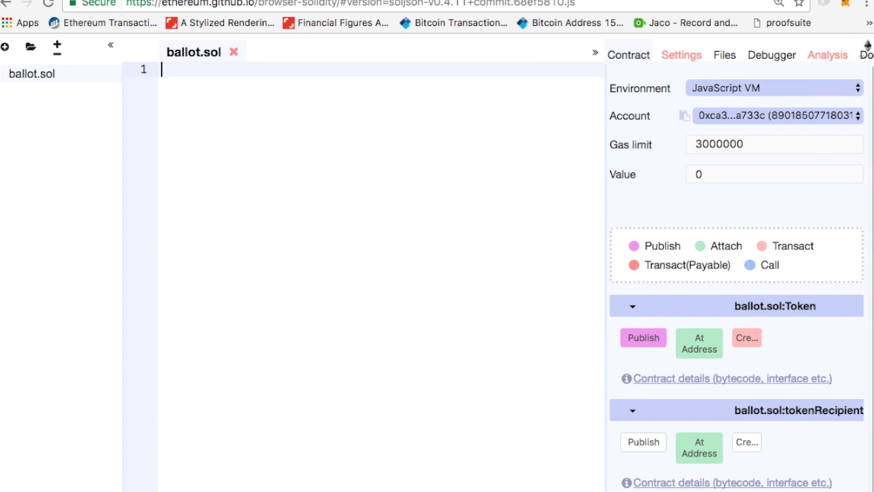
{"action": "key", "text": "super+v"}
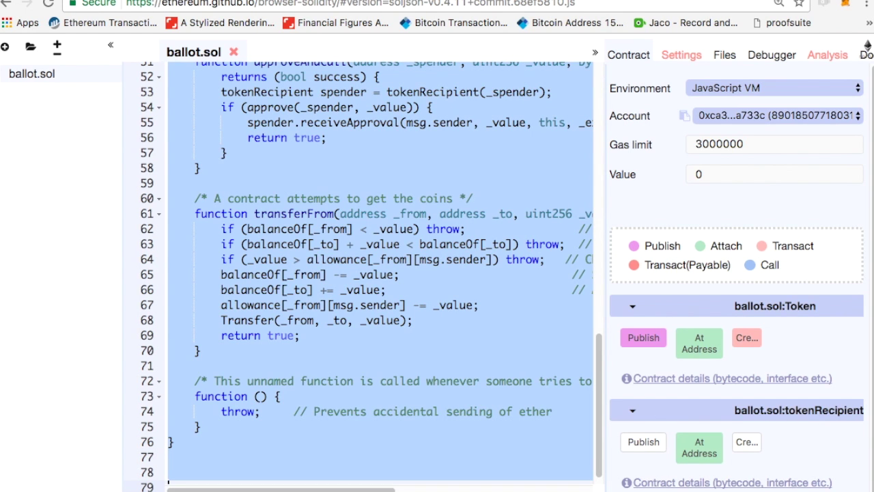
{"action": "key", "text": "BackSpace"}
{"action": "key", "text": "super+v"}
{"action": "scroll", "coordinate": [381, 137], "scroll_direction": "up", "scroll_amount": 10}
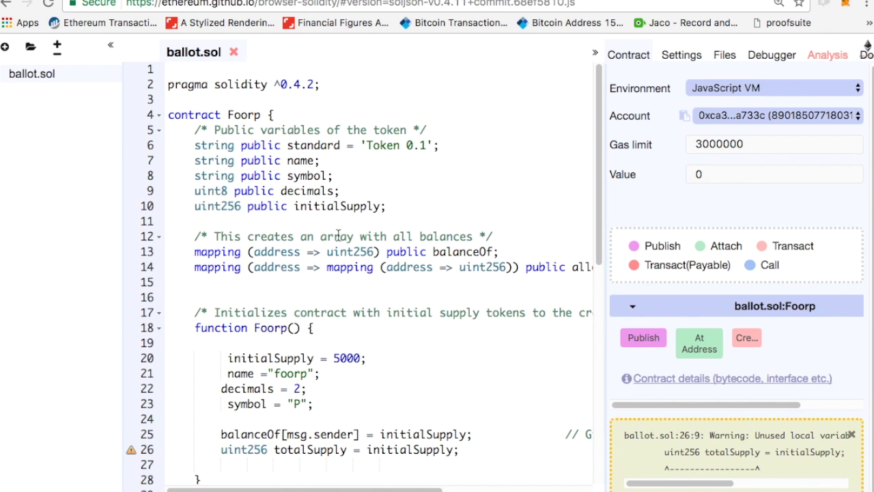
{"action": "scroll", "coordinate": [337, 234], "scroll_direction": "down", "scroll_amount": 2}
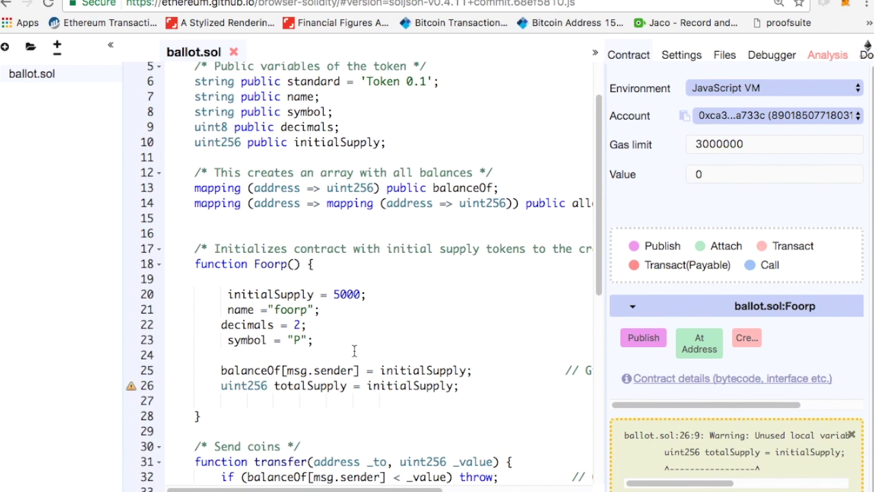
{"action": "scroll", "coordinate": [354, 351], "scroll_direction": "down", "scroll_amount": 4}
{"action": "left_click_drag", "start_coordinate": [221, 244], "coordinate": [472, 243]}
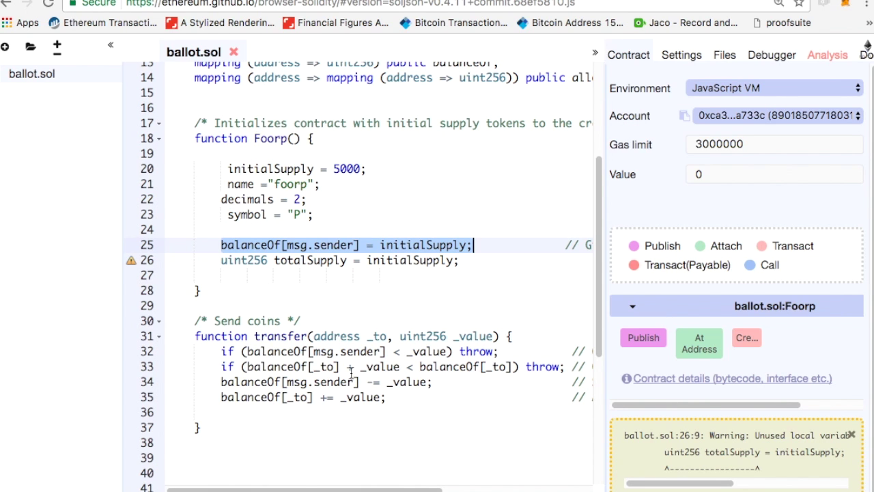
{"action": "scroll", "coordinate": [351, 375], "scroll_direction": "up", "scroll_amount": 5}
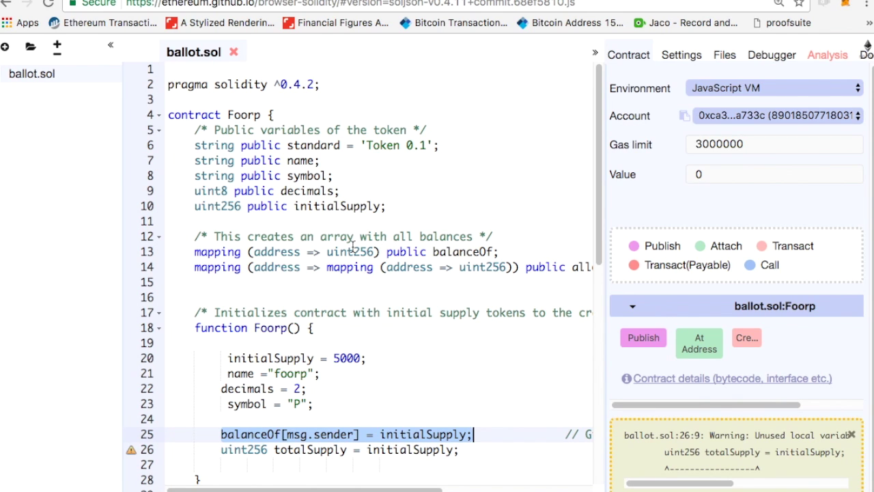
{"action": "scroll", "coordinate": [755, 309], "scroll_direction": "down", "scroll_amount": 1}
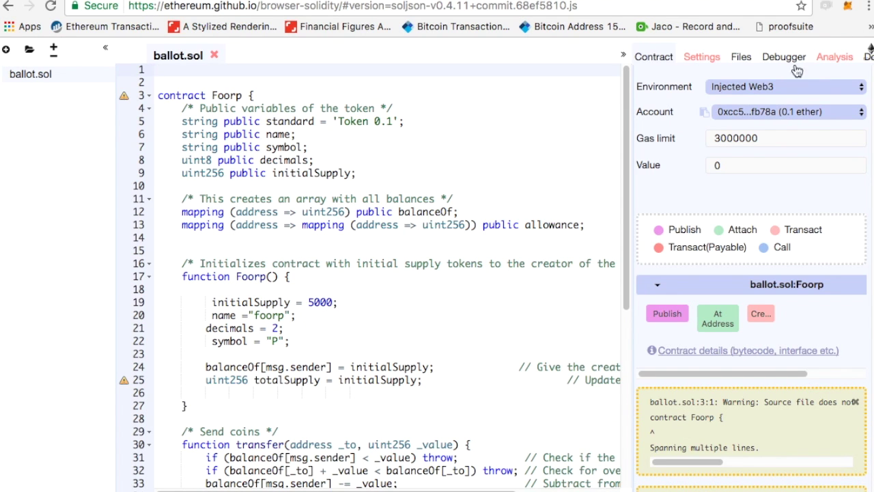
Set the environment to Injected Web3 and check the connected MetaMask account.
{"action": "left_click", "coordinate": [760, 95]}
{"action": "left_click", "coordinate": [782, 87]}
{"action": "left_click", "coordinate": [783, 93]}
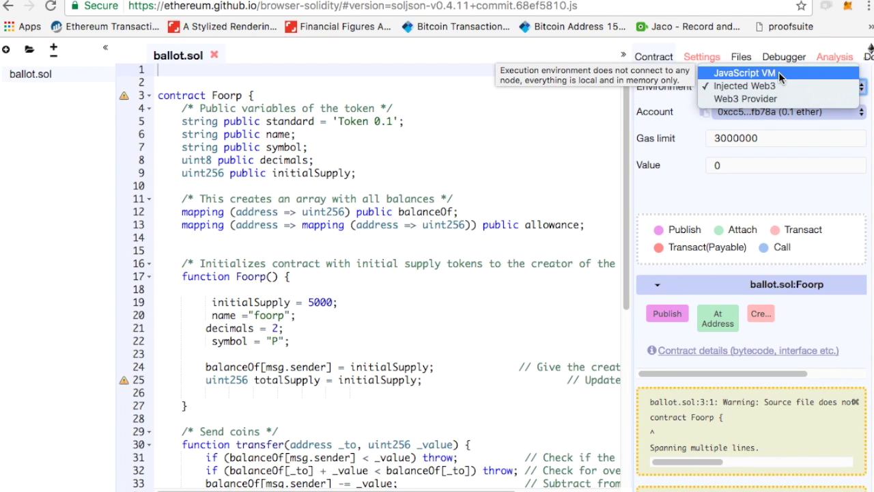
{"action": "left_click", "coordinate": [781, 85]}
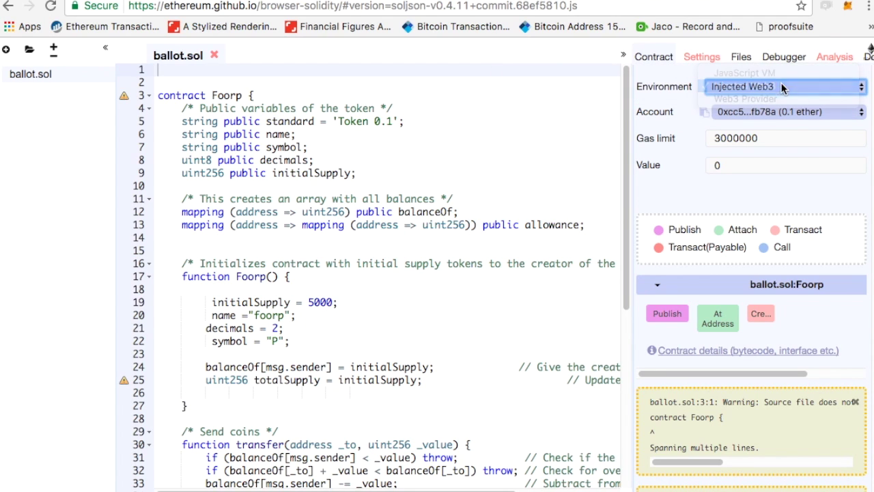
{"action": "left_click", "coordinate": [850, 11]}
{"action": "left_click", "coordinate": [548, 125]}
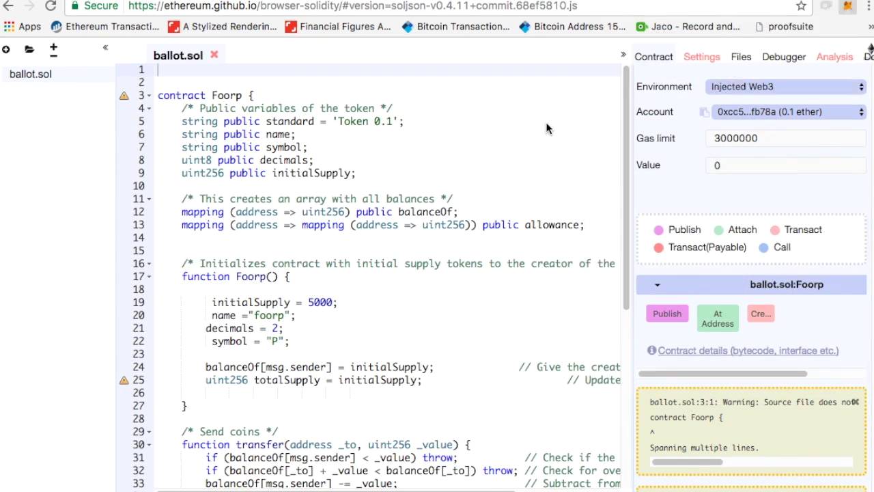
Create the ballot.sol:Foorp contract.
{"action": "scroll", "coordinate": [505, 154], "scroll_direction": "down", "scroll_amount": 5}
{"action": "scroll", "coordinate": [503, 152], "scroll_direction": "up", "scroll_amount": 5}
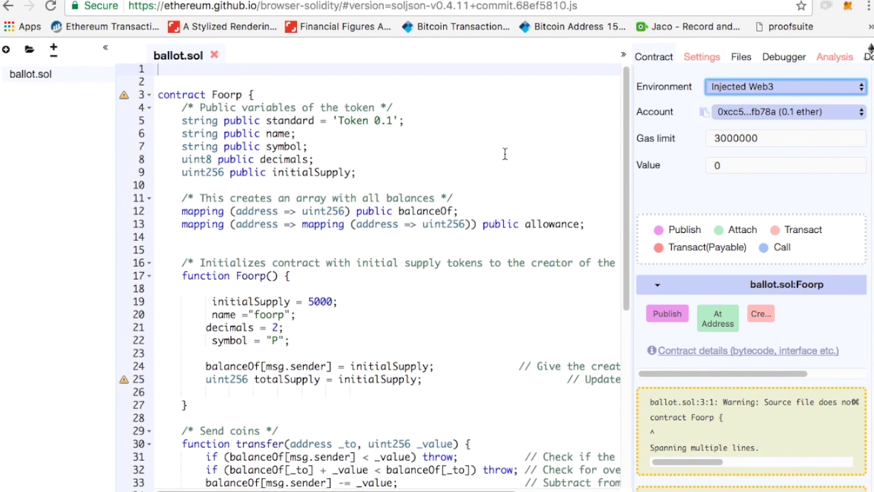
{"action": "left_click", "coordinate": [762, 316]}
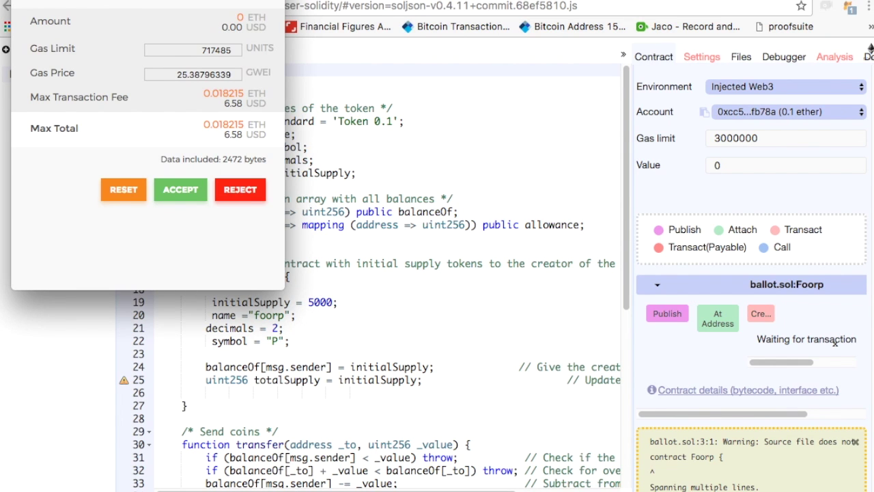
Accept the contract-creation transaction in MetaMask and confirm it shows Contract Published.
{"action": "left_click_drag", "start_coordinate": [190, 1], "coordinate": [353, 40]}
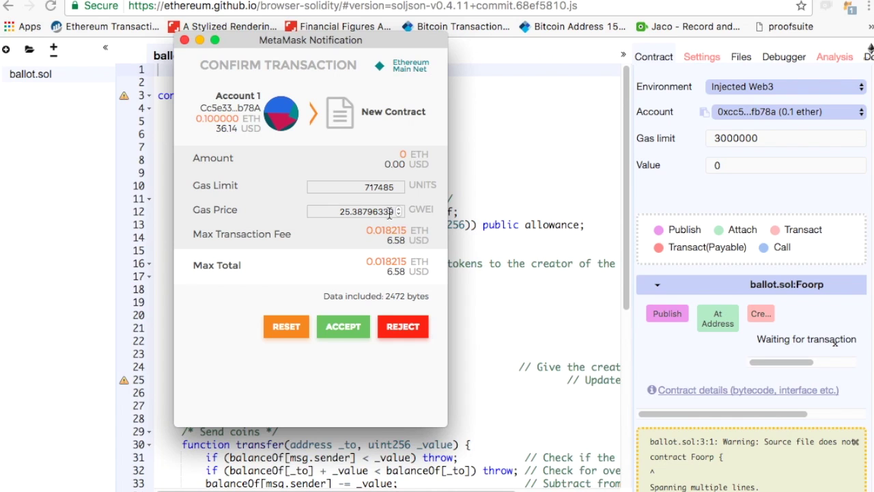
{"action": "left_click", "coordinate": [353, 336]}
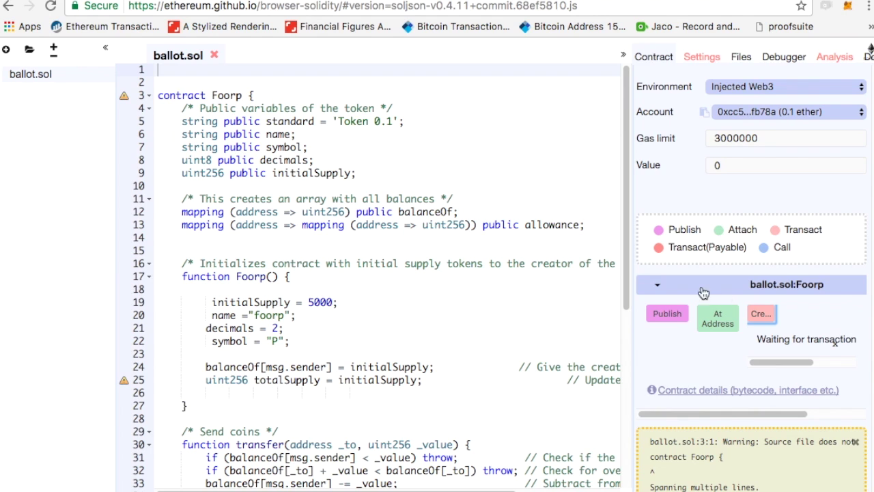
{"action": "scroll", "coordinate": [776, 309], "scroll_direction": "down", "scroll_amount": 3}
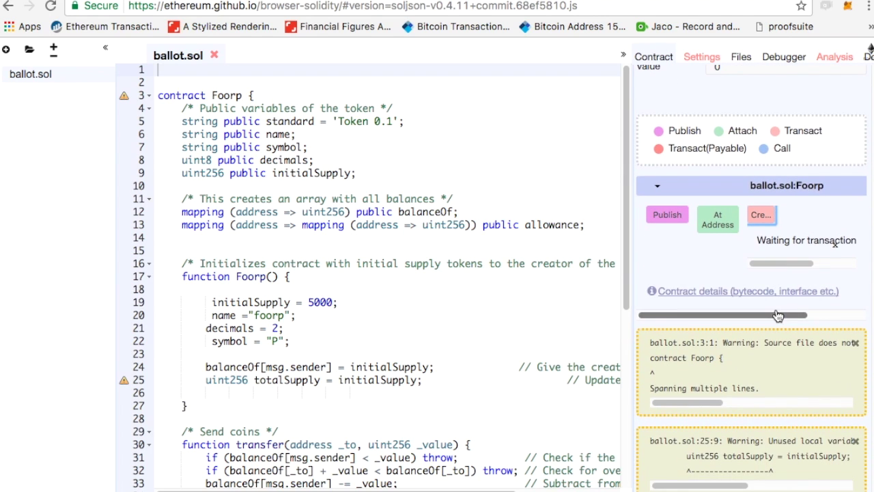
{"action": "scroll", "coordinate": [777, 315], "scroll_direction": "up", "scroll_amount": 1}
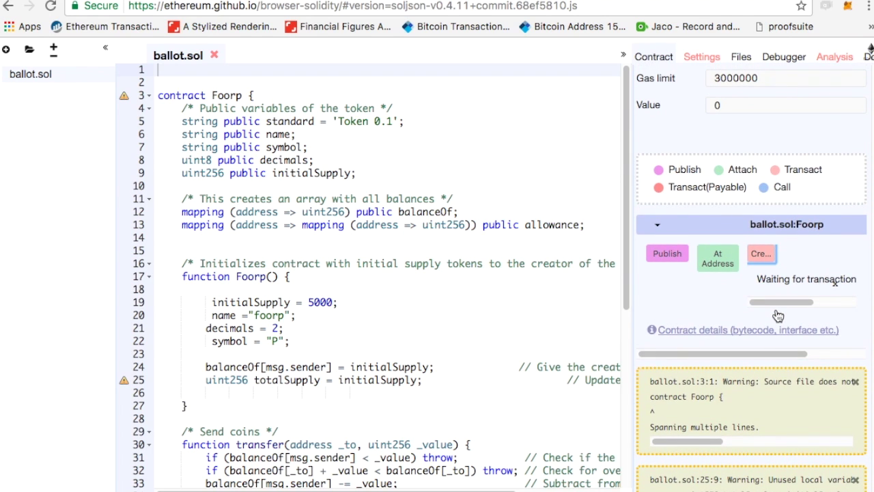
{"action": "scroll", "coordinate": [316, 206], "scroll_direction": "down", "scroll_amount": 1}
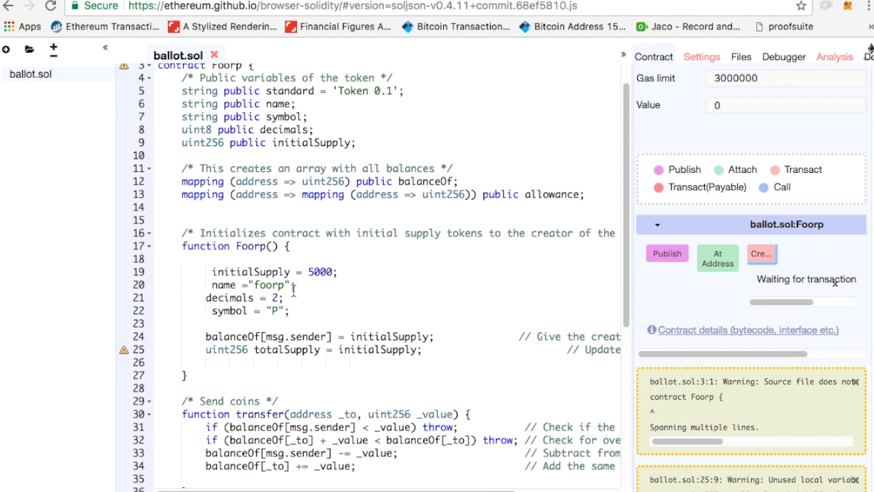
{"action": "scroll", "coordinate": [361, 264], "scroll_direction": "up", "scroll_amount": 1}
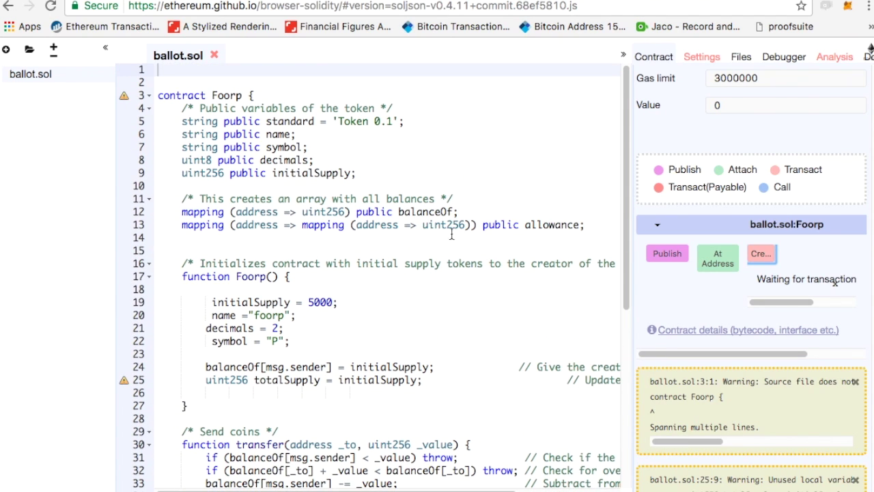
{"action": "left_click", "coordinate": [847, 5]}
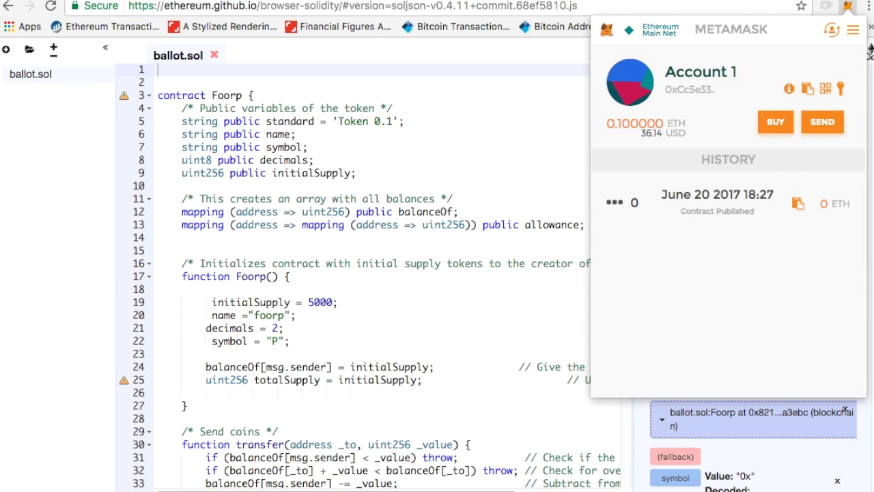
{"action": "key", "text": "ctrl+t"}
Search the wallet address on etherscan.io and open its pending contract-creation transaction.
{"action": "type", "text": "ether"}
{"action": "key", "text": "Return"}
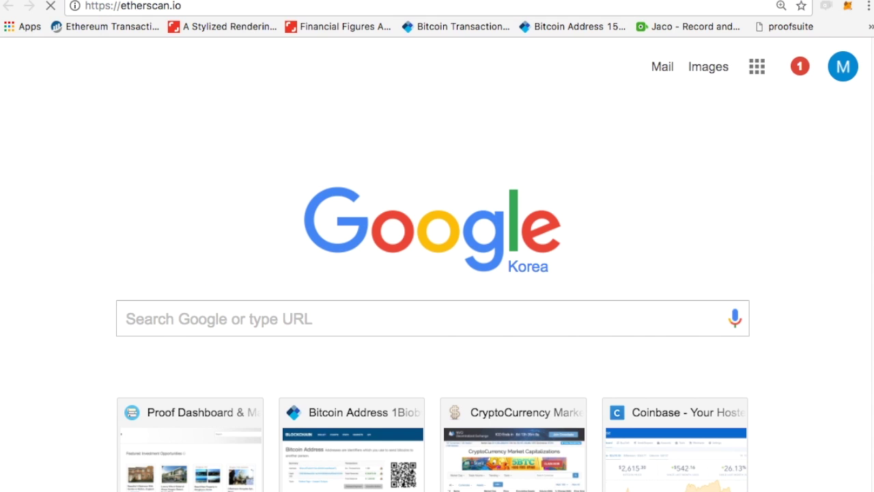
{"action": "mouse_move", "coordinate": [632, 72]}
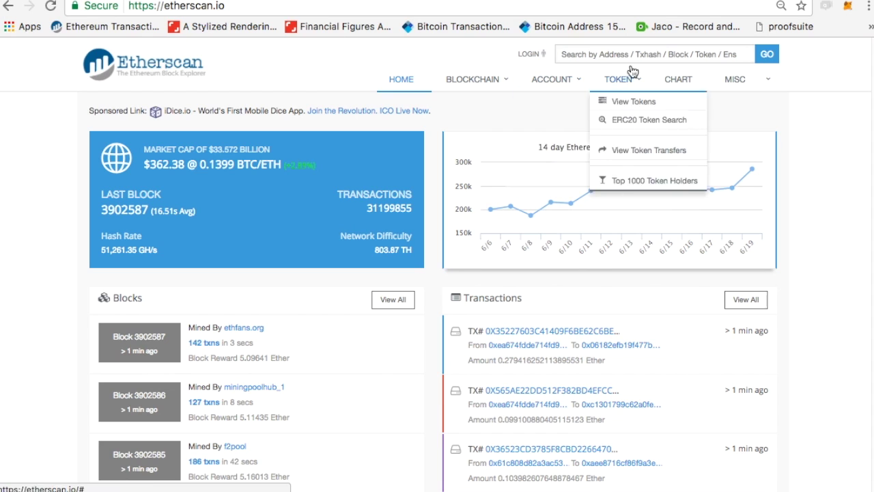
{"action": "left_click", "coordinate": [659, 49]}
{"action": "type", "text": "0xCc5e333C2E9AE40920740a33aFE0A8d3ea4fb78A"}
{"action": "key", "text": "Return"}
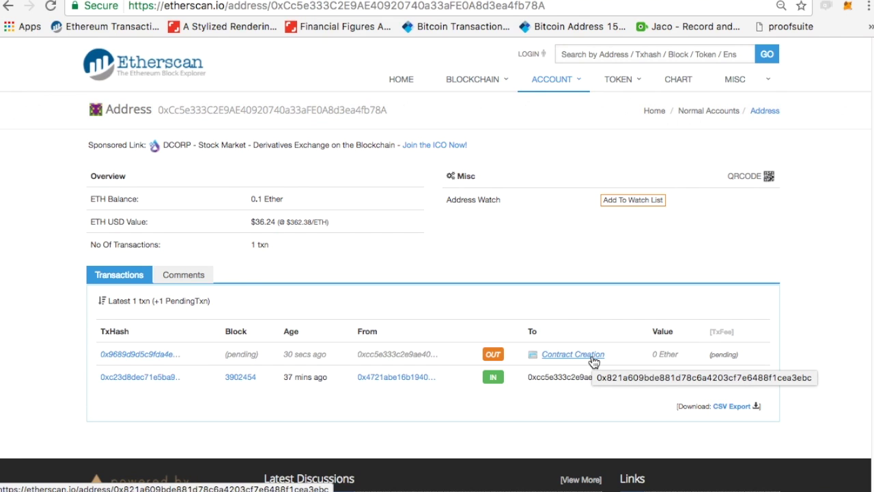
{"action": "left_click", "coordinate": [155, 356]}
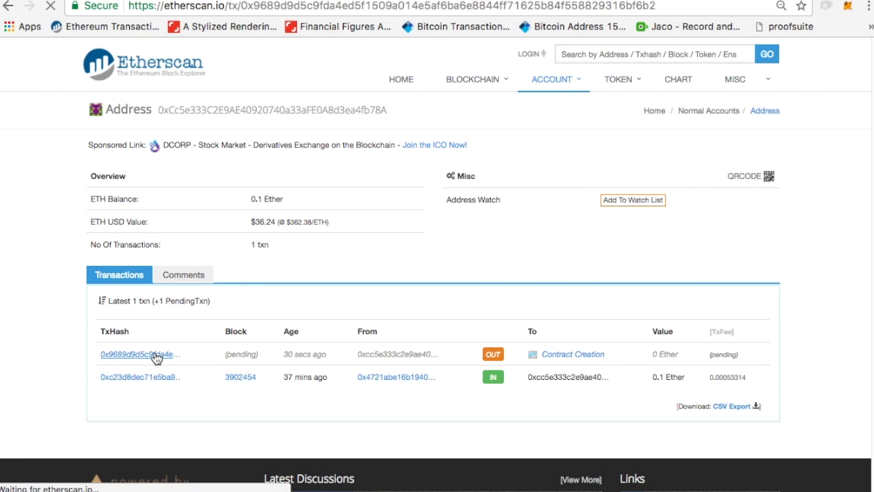
{"action": "scroll", "coordinate": [402, 316], "scroll_direction": "down", "scroll_amount": 1}
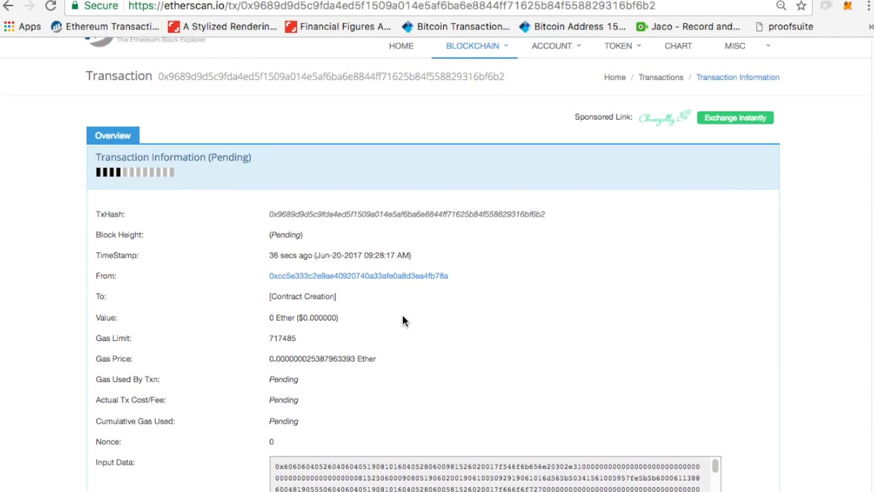
{"action": "scroll", "coordinate": [402, 316], "scroll_direction": "down", "scroll_amount": 1}
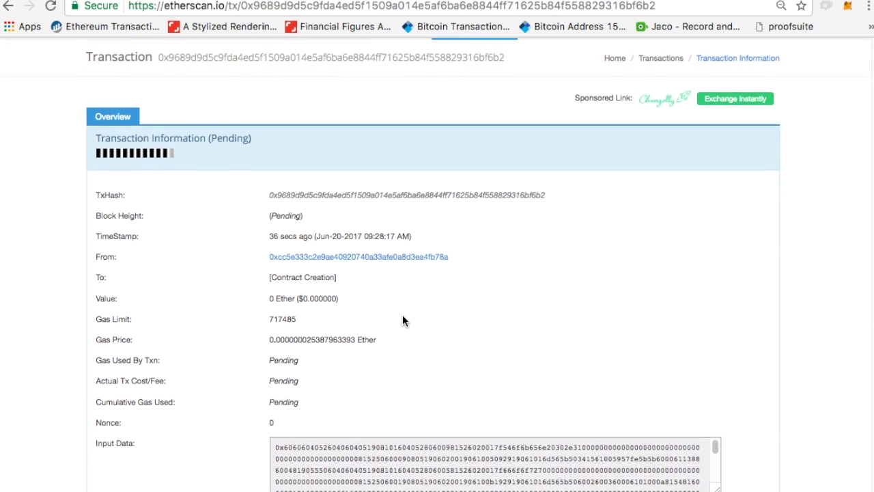
{"action": "scroll", "coordinate": [402, 321], "scroll_direction": "up", "scroll_amount": 1}
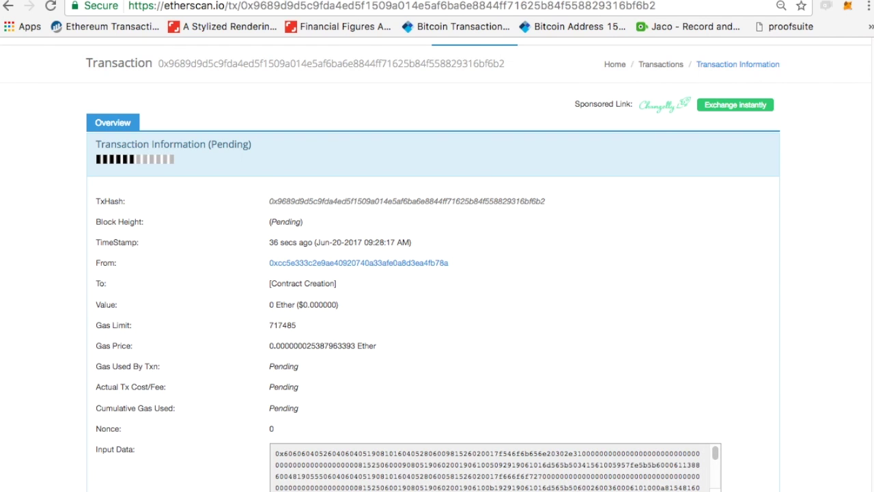
Look over the Proofsuite contract editor, then return to MyEtherWallet's send page.
{"action": "key", "text": "ctrl+Tab"}
{"action": "scroll", "coordinate": [353, 389], "scroll_direction": "down", "scroll_amount": 3}
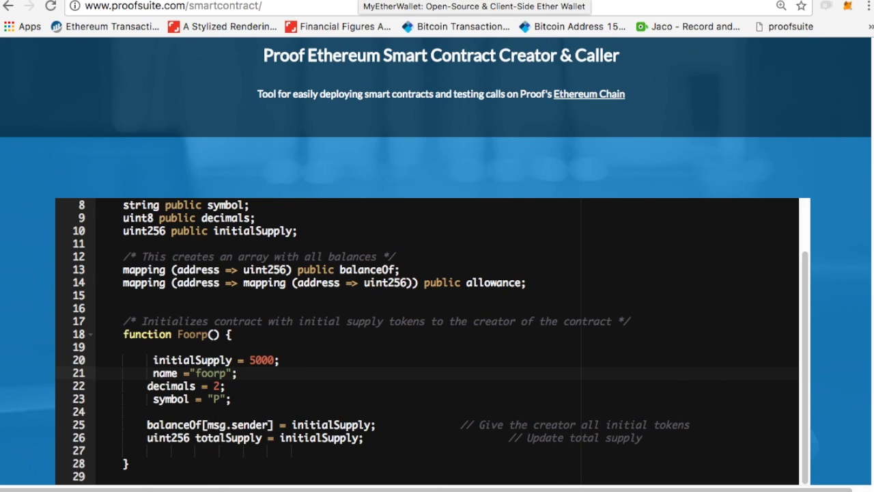
{"action": "key", "text": "ctrl+Tab"}
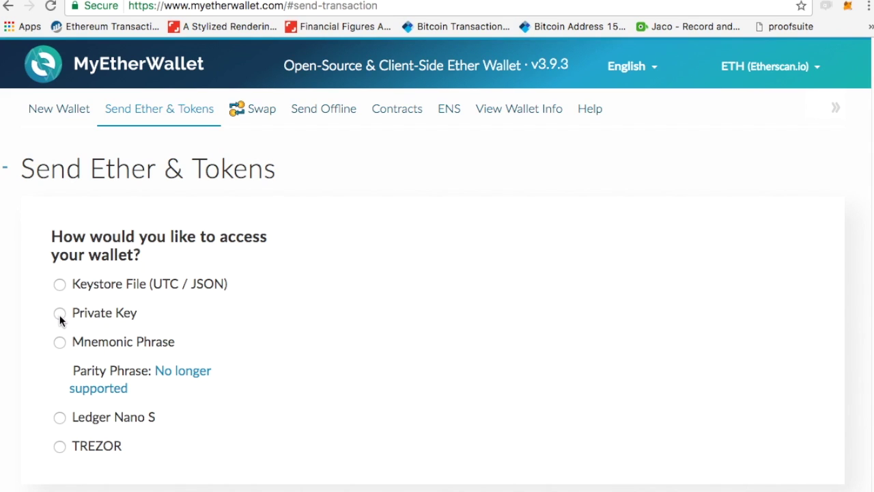
Unlock MyEtherWallet with the private key exported from MetaMask using the account password.
{"action": "left_click", "coordinate": [61, 314]}
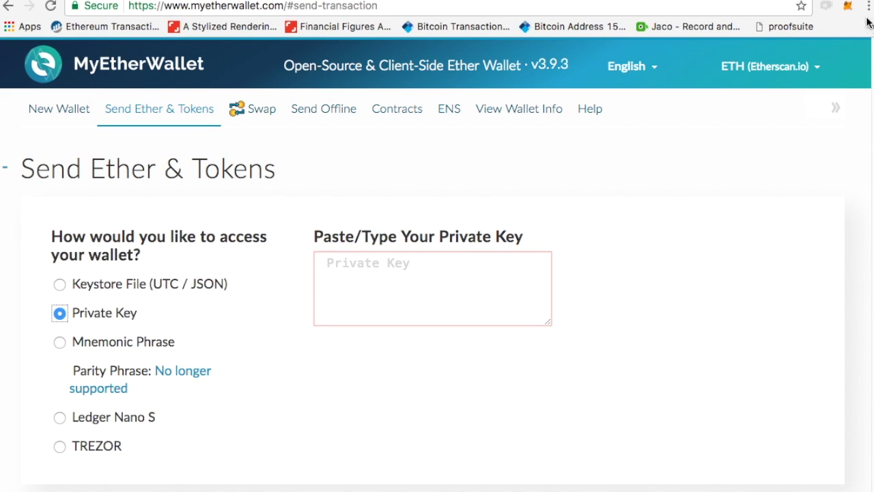
{"action": "left_click", "coordinate": [847, 6]}
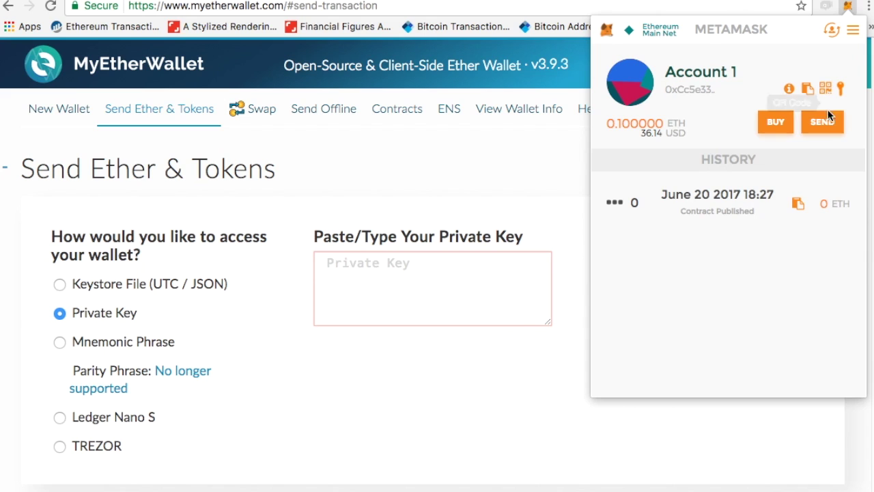
{"action": "left_click", "coordinate": [841, 89]}
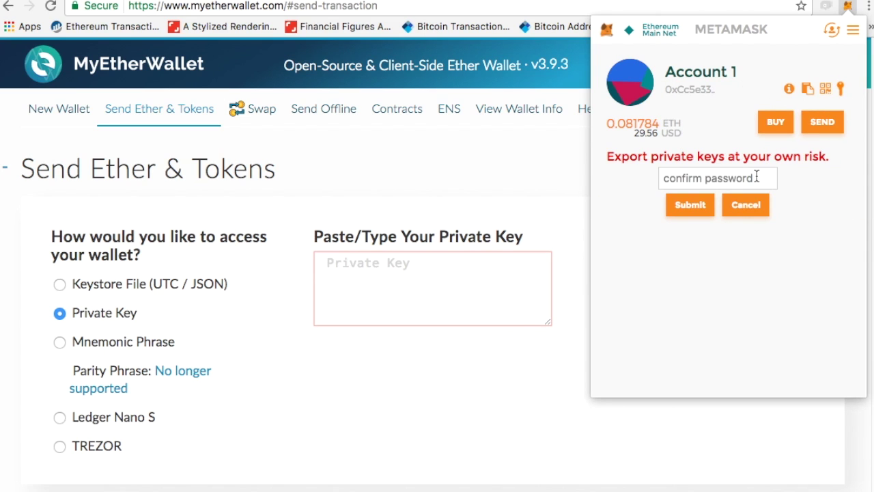
{"action": "type", "text": "••"}
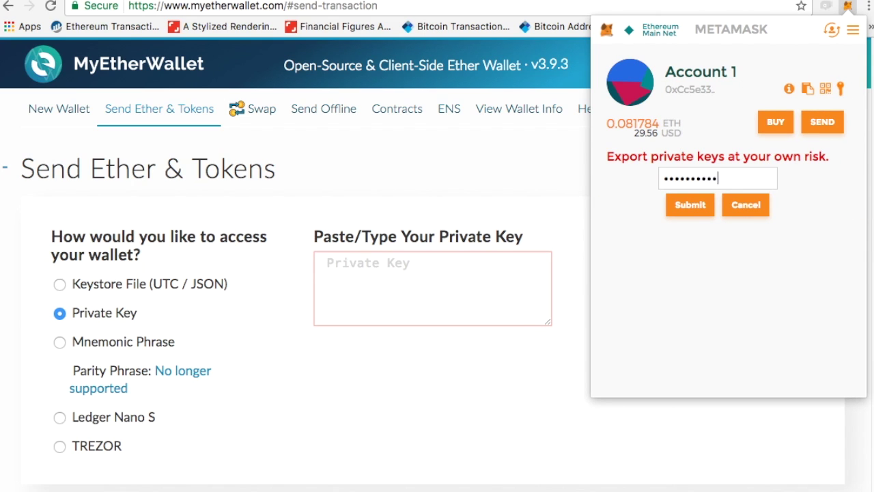
{"action": "left_click", "coordinate": [707, 205]}
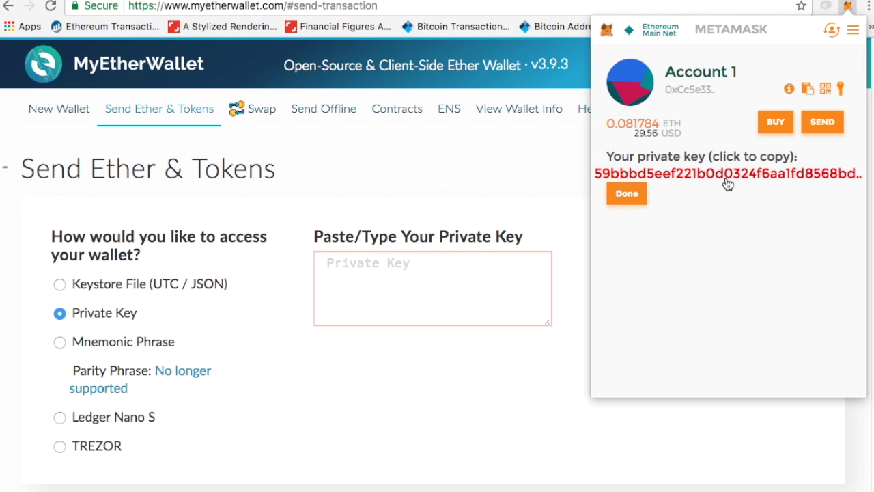
{"action": "left_click", "coordinate": [727, 175]}
{"action": "left_click", "coordinate": [459, 276]}
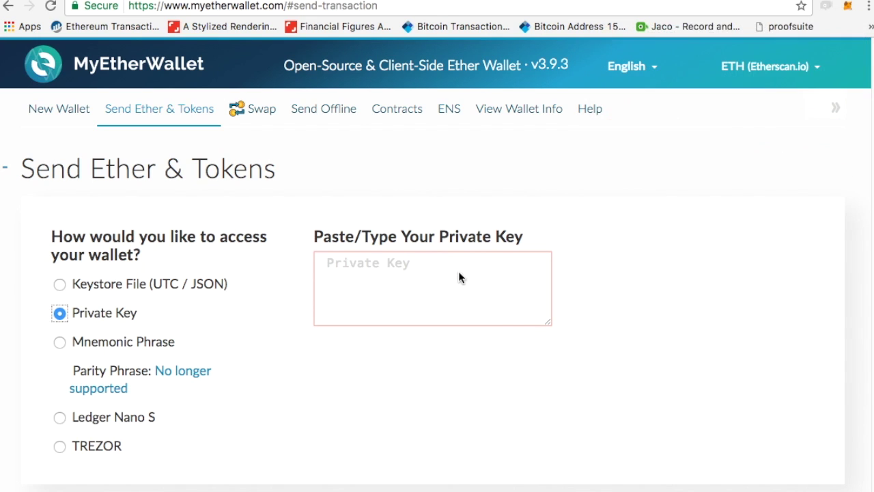
{"action": "left_click", "coordinate": [458, 277]}
{"action": "key", "text": "super+v"}
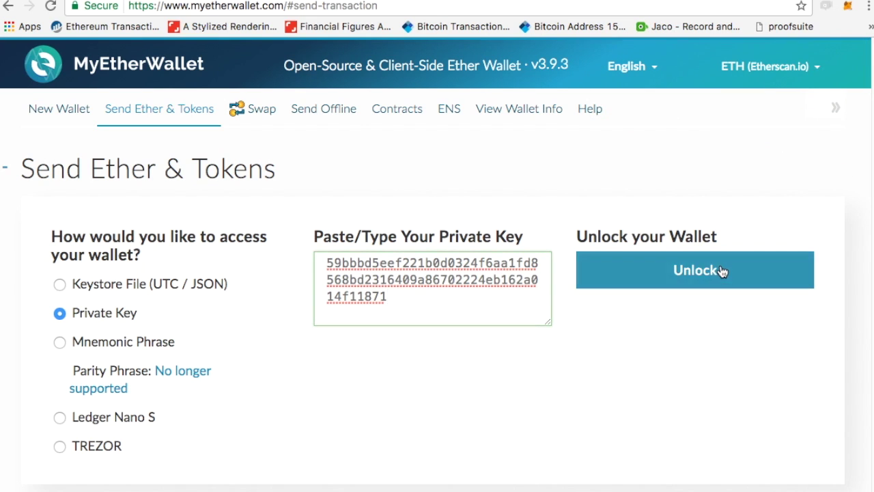
{"action": "left_click", "coordinate": [723, 271]}
{"action": "scroll", "coordinate": [247, 321], "scroll_direction": "down", "scroll_amount": 2}
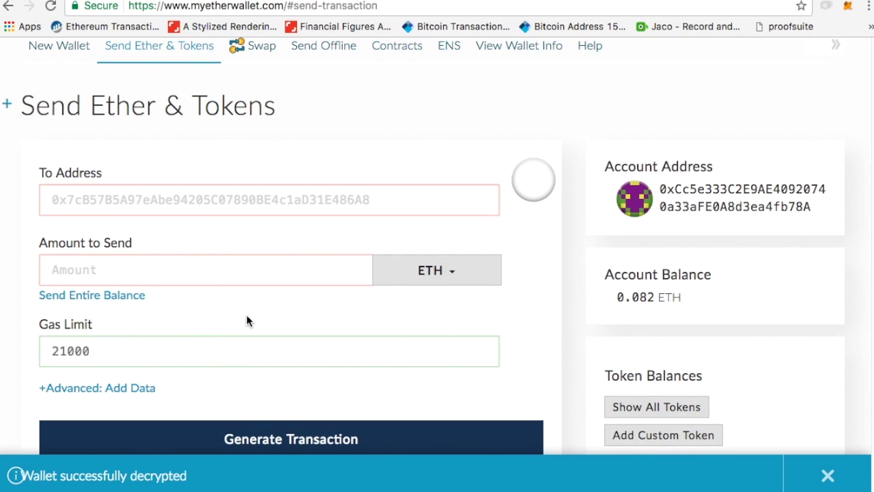
Reload the Proofsuite API create-address page to generate a new Ethereum address and select it.
{"action": "scroll", "coordinate": [583, 272], "scroll_direction": "down", "scroll_amount": 2}
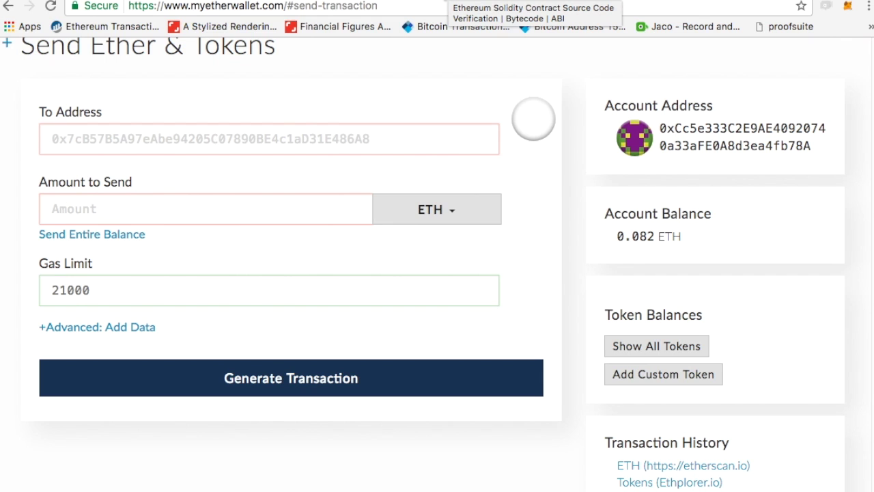
{"action": "key", "text": "ctrl+Tab"}
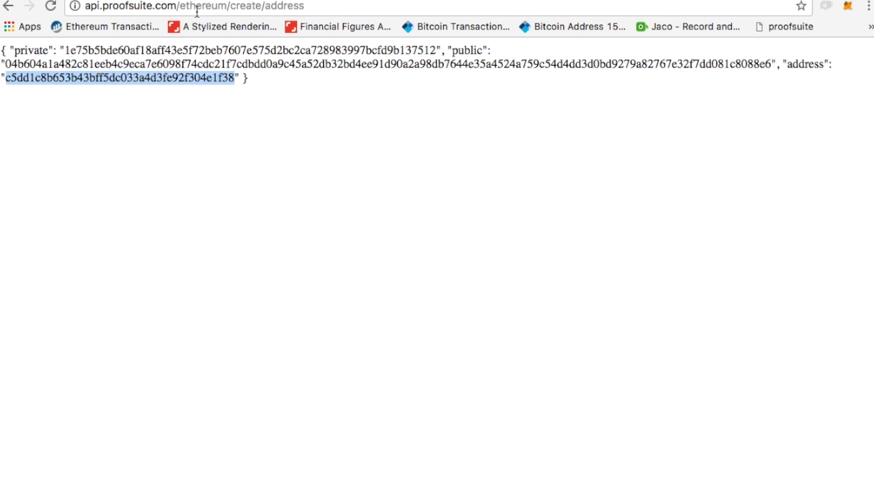
{"action": "left_click", "coordinate": [228, 10]}
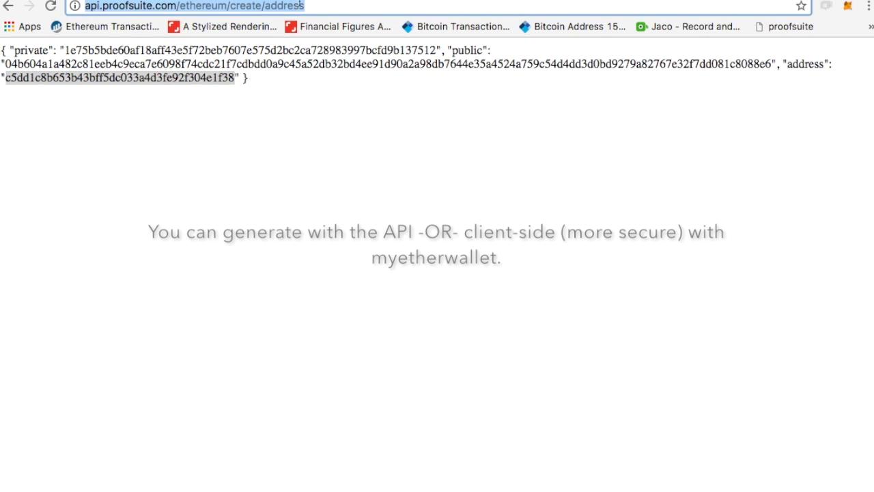
{"action": "key", "text": "Return"}
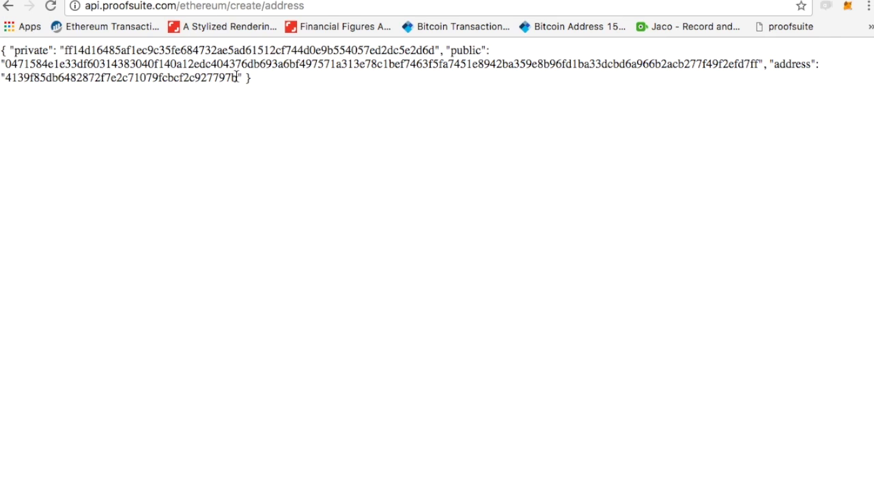
{"action": "left_click_drag", "start_coordinate": [237, 76], "coordinate": [7, 81]}
{"action": "key", "text": "super+c"}
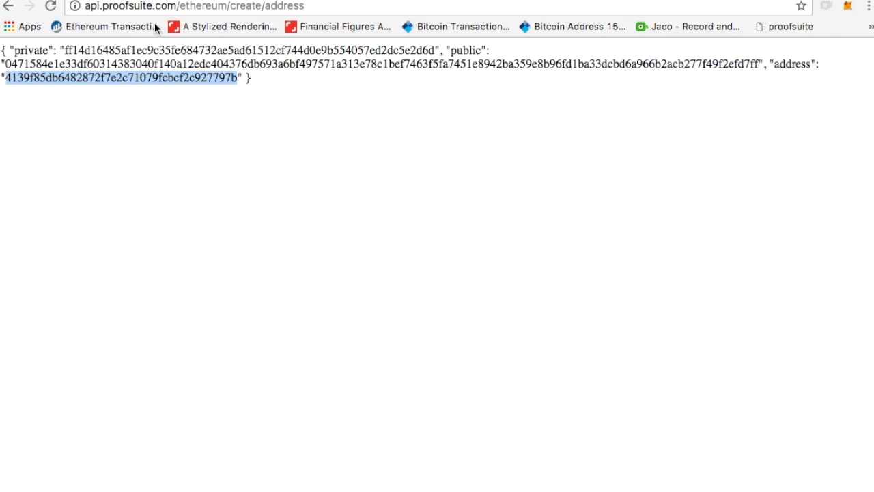
{"action": "left_click", "coordinate": [275, 2]}
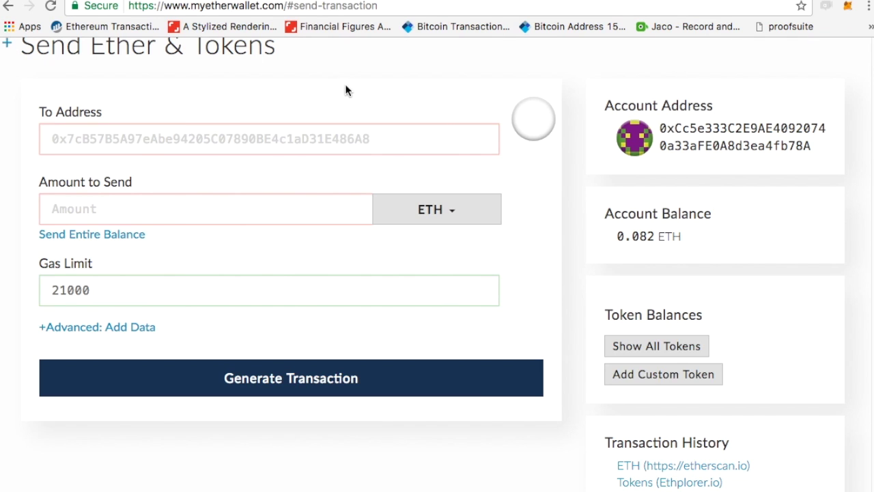
Paste the generated address into the recipient field, prefixed with 0x.
{"action": "key", "text": "super+v"}
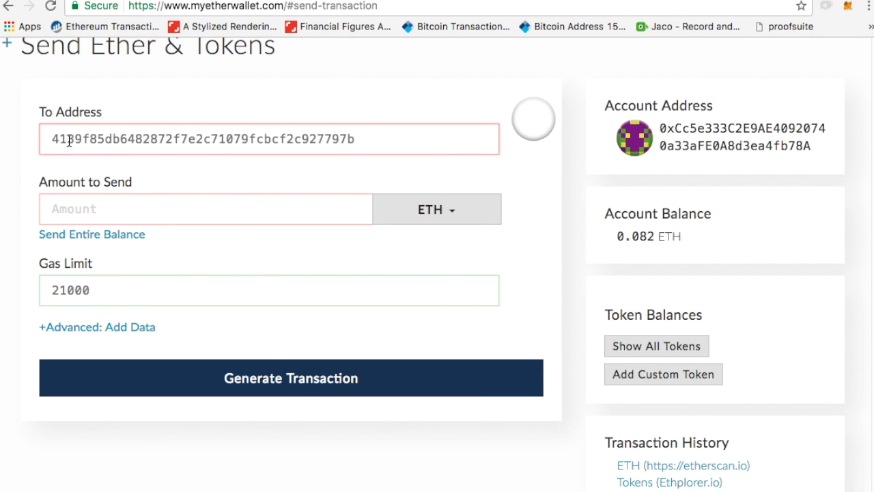
{"action": "left_click", "coordinate": [53, 139]}
{"action": "type", "text": "0x"}
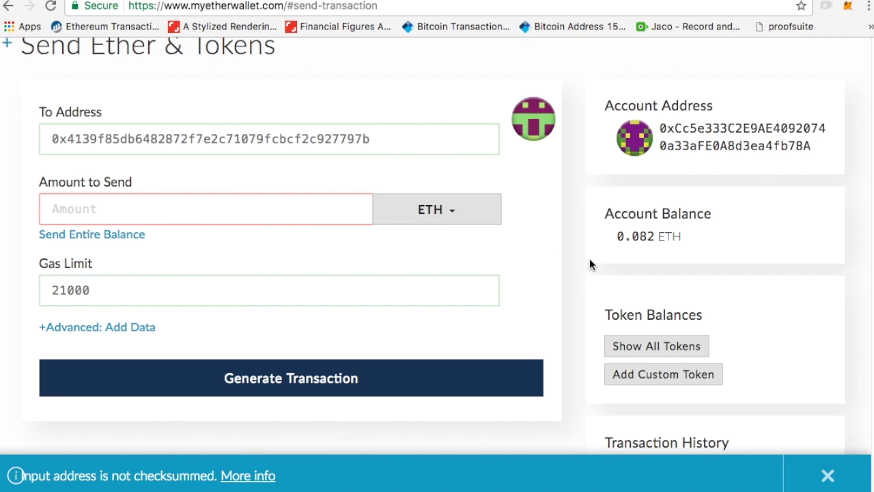
{"action": "scroll", "coordinate": [589, 258], "scroll_direction": "down", "scroll_amount": 3}
Copy the new contract's address from the Etherscan transaction page.
{"action": "left_click", "coordinate": [689, 268]}
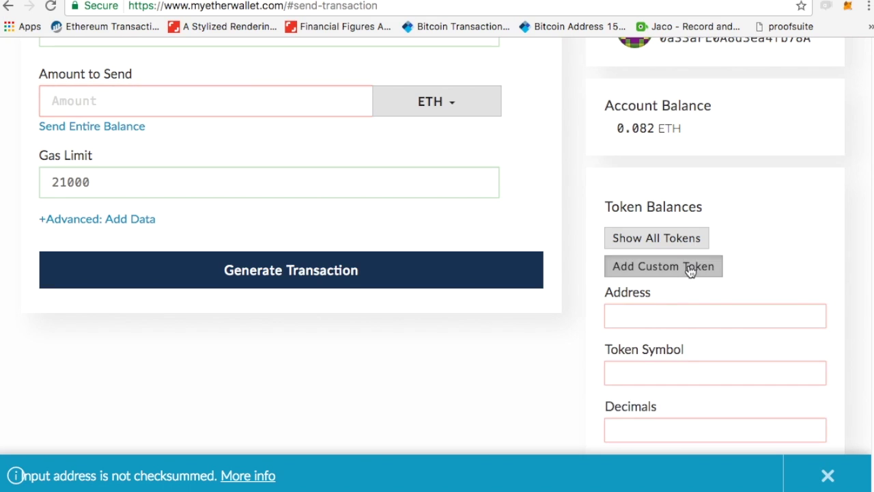
{"action": "left_click", "coordinate": [638, 309]}
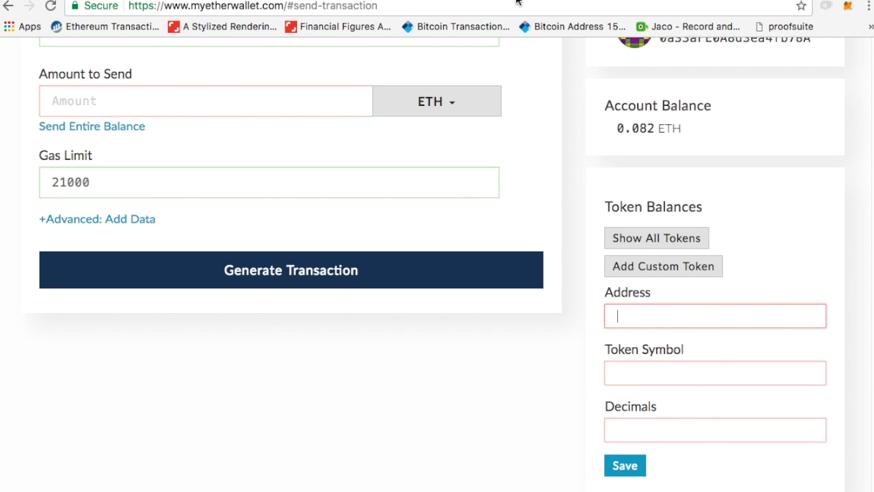
{"action": "key", "text": "ctrl+Tab"}
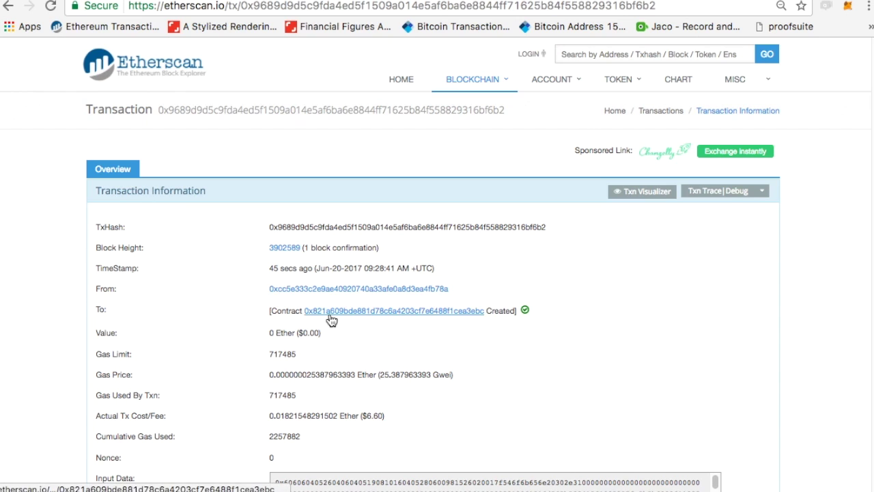
{"action": "left_click_drag", "start_coordinate": [303, 310], "coordinate": [485, 312]}
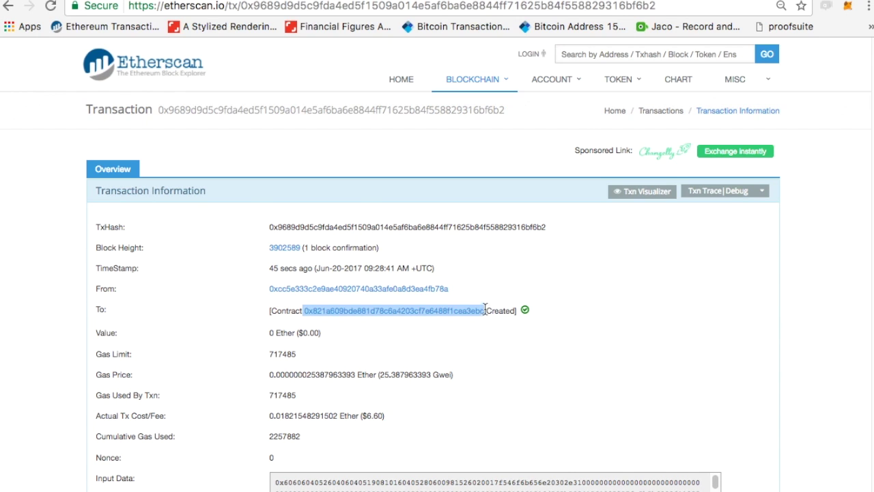
{"action": "key", "text": "ctrl+shift+Tab"}
Add custom token F at the contract address with 0 decimals and save it.
{"action": "left_click", "coordinate": [697, 342]}
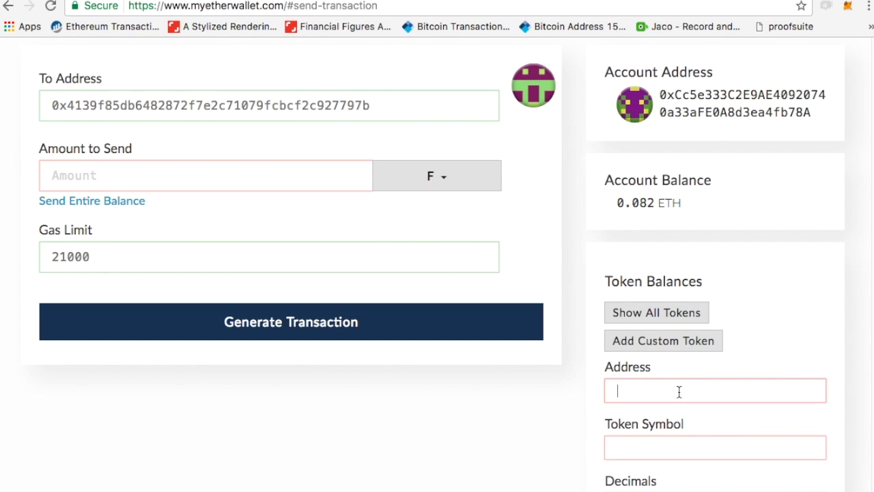
{"action": "key", "text": "ctrl+v"}
{"action": "double_click", "coordinate": [620, 398]}
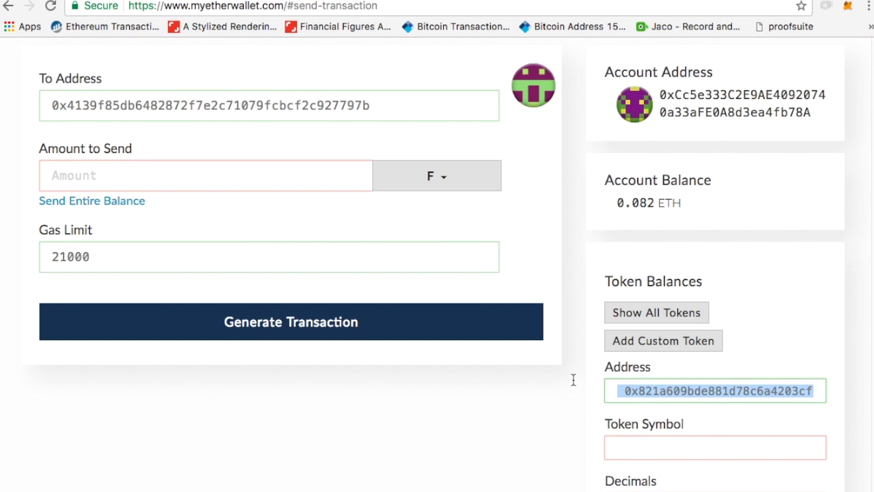
{"action": "left_click", "coordinate": [627, 391]}
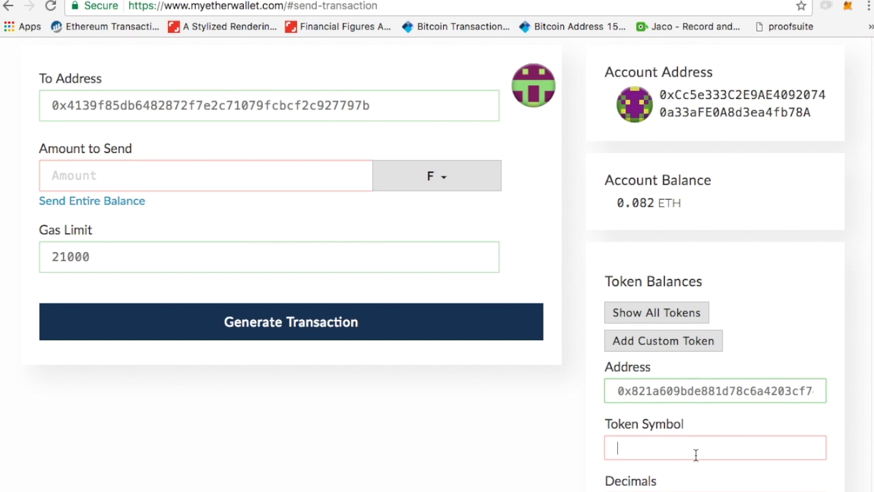
{"action": "type", "text": "F"}
{"action": "scroll", "coordinate": [696, 455], "scroll_direction": "down", "scroll_amount": 2}
{"action": "left_click", "coordinate": [654, 440]}
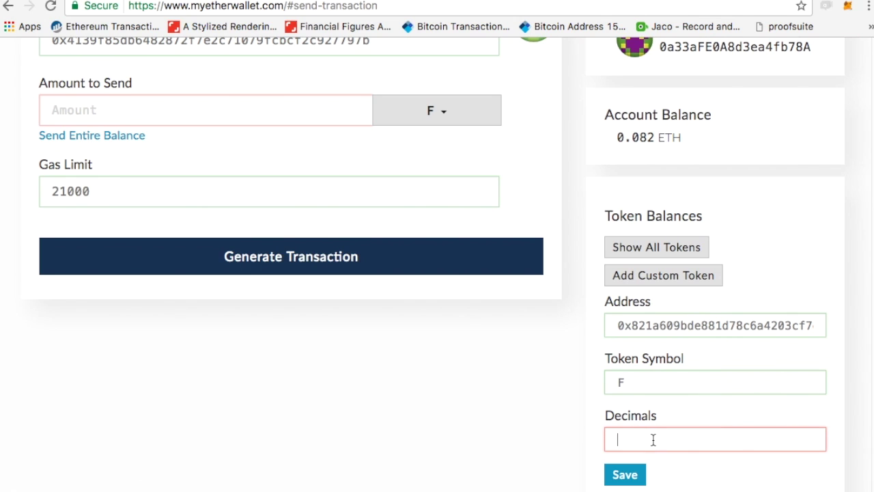
{"action": "type", "text": "0"}
{"action": "left_click", "coordinate": [624, 474]}
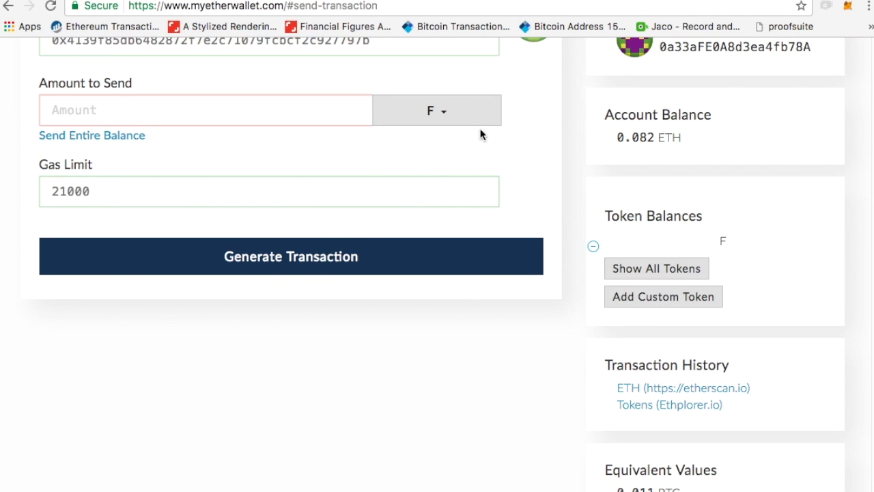
Choose token F as the currency to send.
{"action": "left_click", "coordinate": [435, 111]}
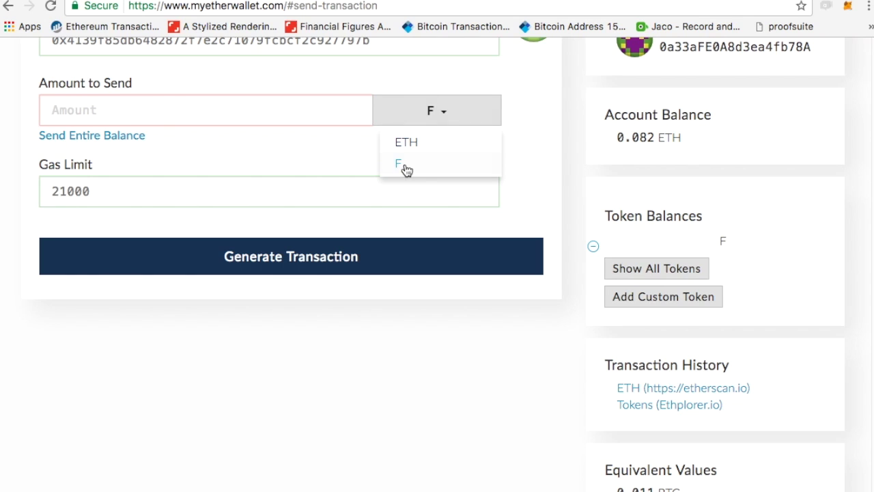
{"action": "left_click", "coordinate": [407, 167]}
{"action": "left_click", "coordinate": [434, 123]}
{"action": "left_click", "coordinate": [438, 142]}
{"action": "left_click", "coordinate": [451, 123]}
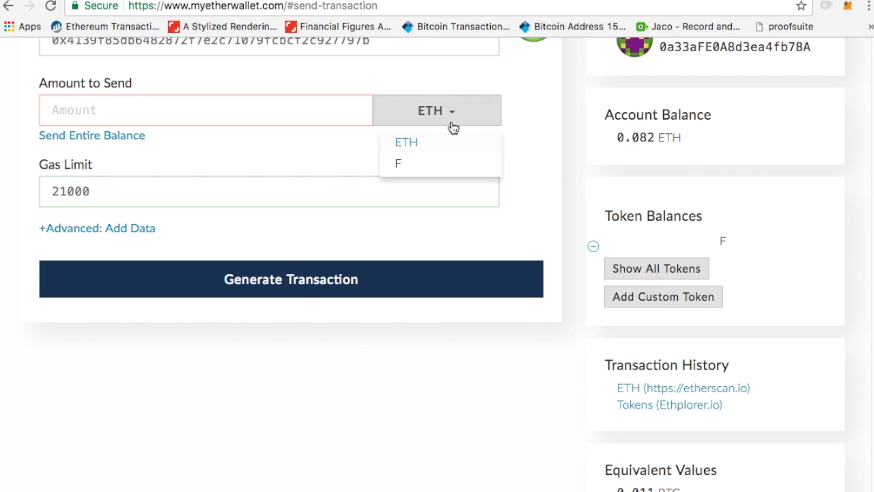
{"action": "left_click", "coordinate": [411, 166]}
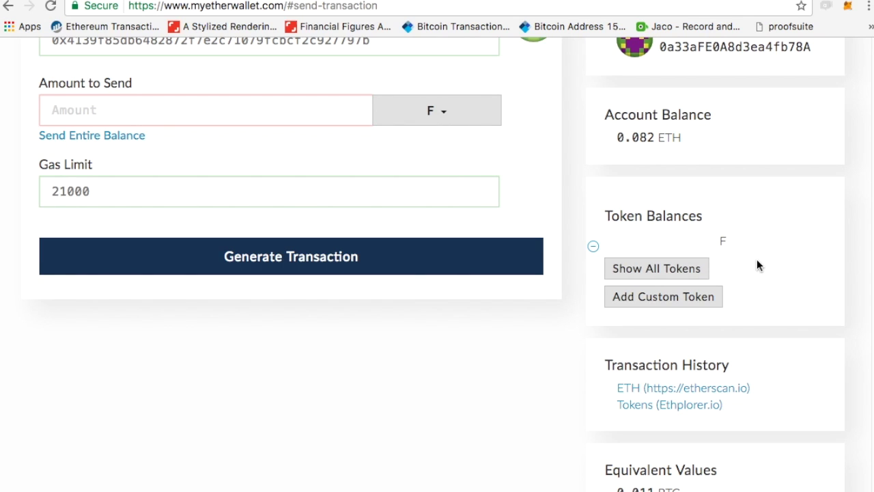
Enter an amount of 10 to send.
{"action": "left_click", "coordinate": [299, 107]}
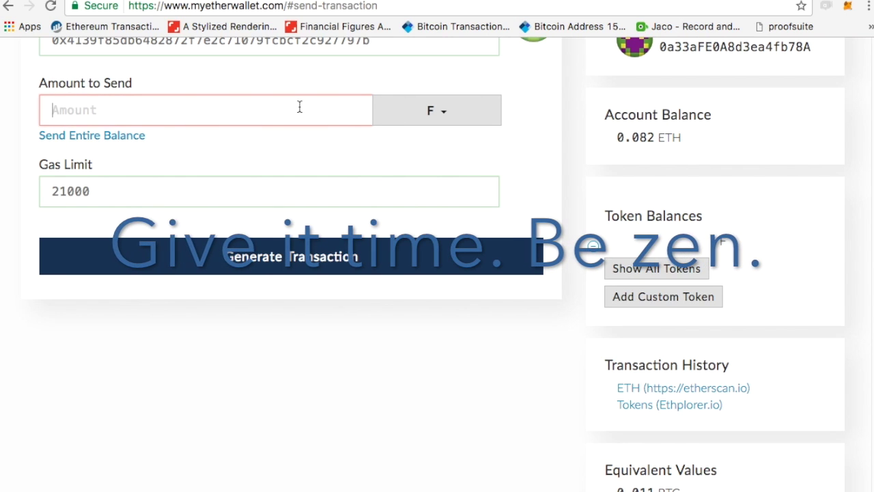
{"action": "key", "text": "ctrl+v"}
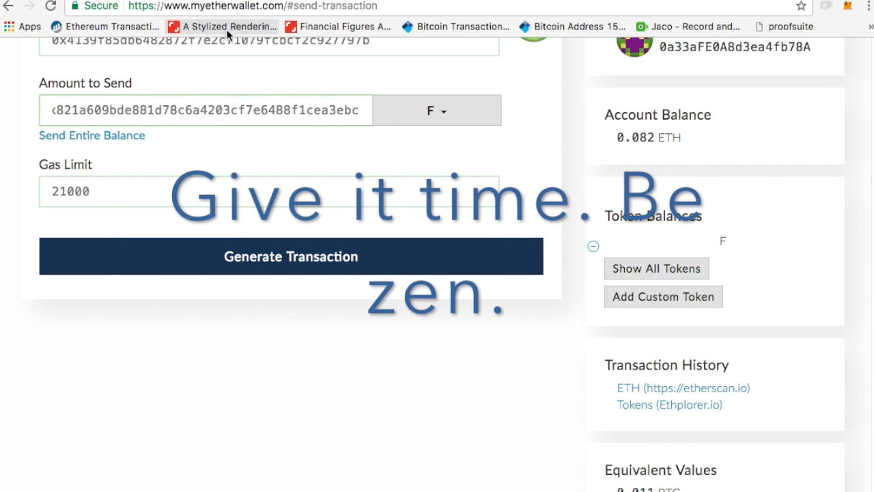
{"action": "scroll", "coordinate": [314, 159], "scroll_direction": "up", "scroll_amount": 2}
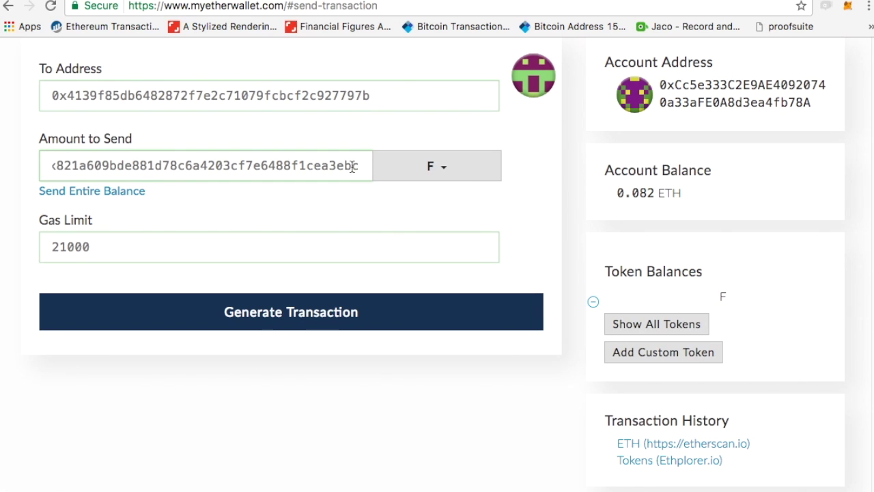
{"action": "key", "text": "ctrl+a"}
{"action": "key", "text": "BackSpace"}
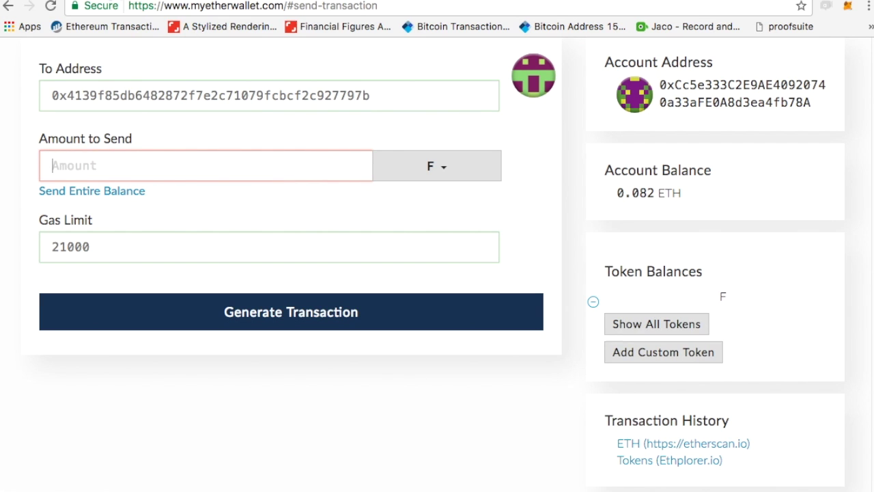
{"action": "key", "text": "ctrl+shift+Tab"}
{"action": "key", "text": "ctrl+Tab"}
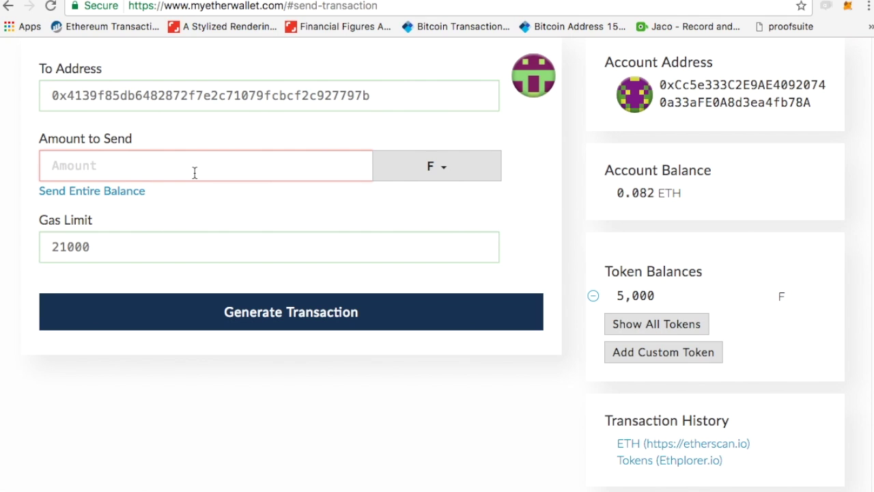
{"action": "type", "text": "10"}
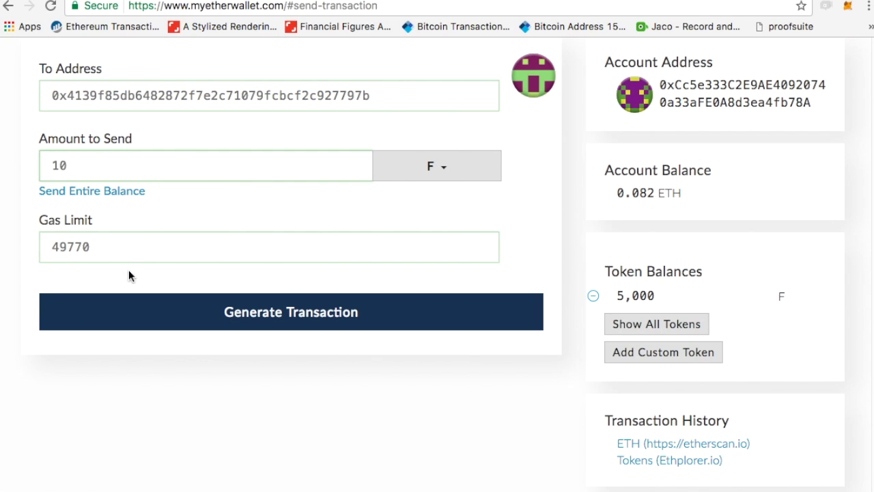
Generate the 10 F transfer and send it, confirming 'Yes, I am sure'.
{"action": "left_click", "coordinate": [295, 320]}
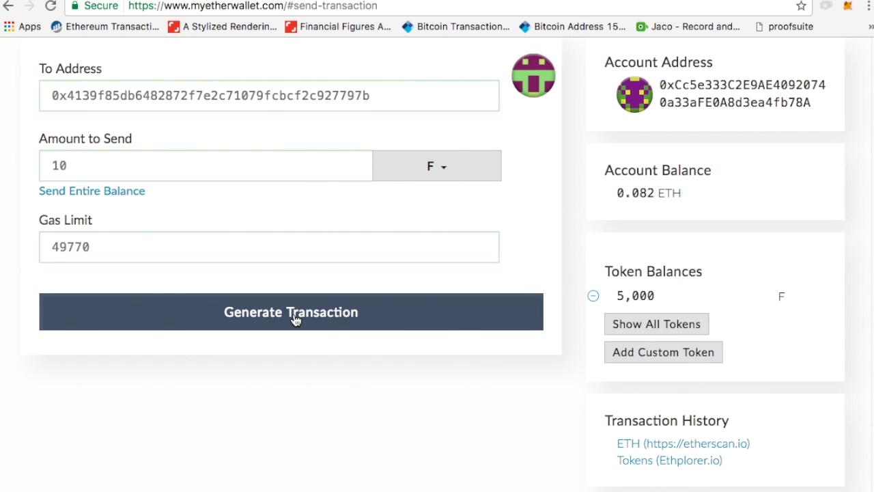
{"action": "scroll", "coordinate": [314, 370], "scroll_direction": "down", "scroll_amount": 2}
{"action": "left_click", "coordinate": [297, 484]}
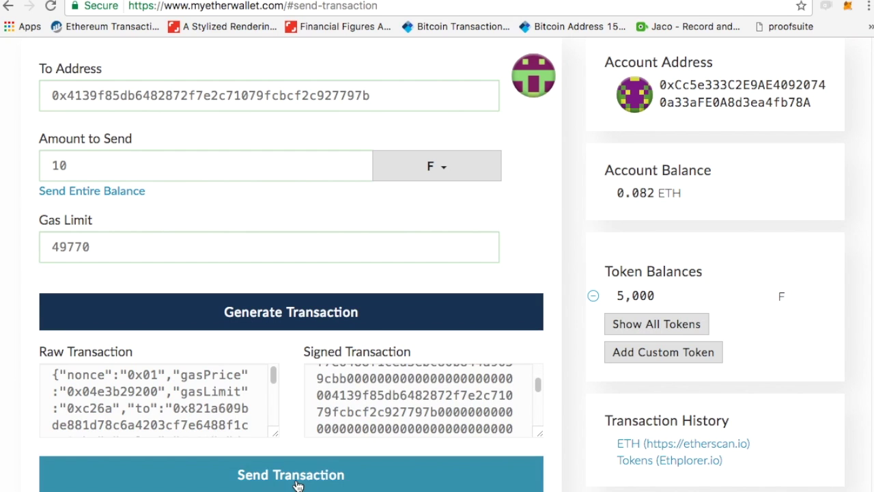
{"action": "left_click", "coordinate": [618, 372]}
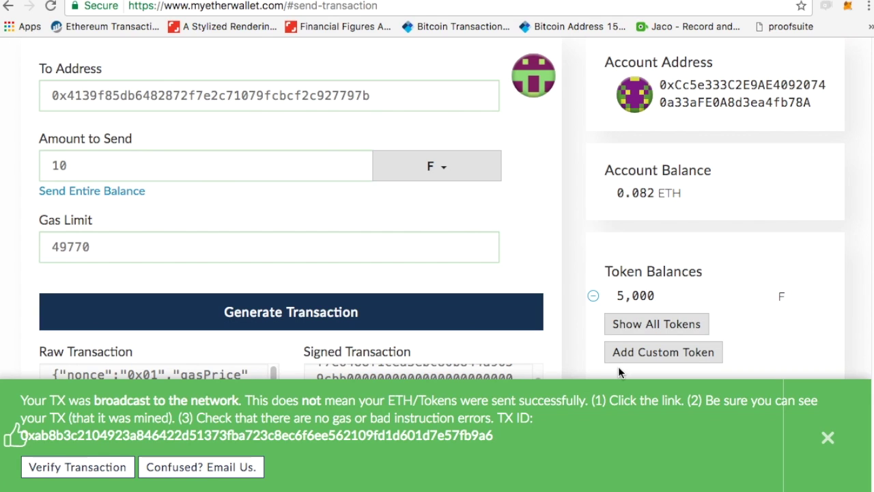
{"action": "left_click_drag", "start_coordinate": [400, 95], "coordinate": [115, 85]}
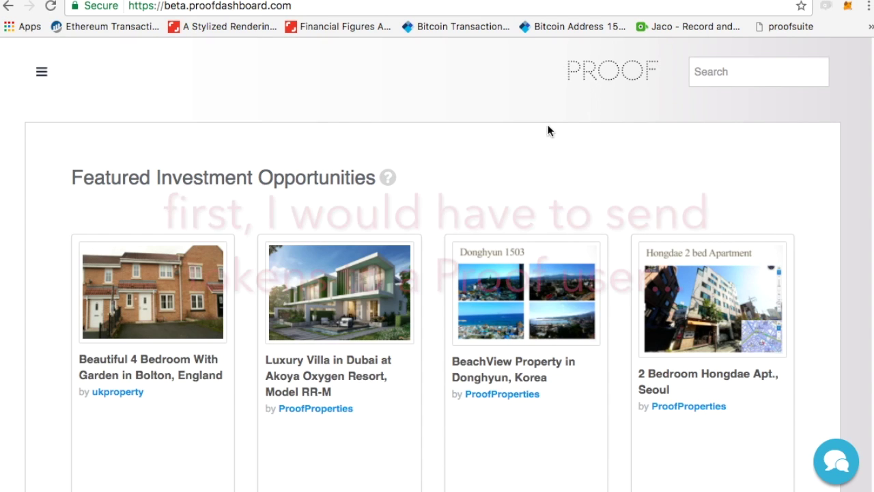
View the Account Balance page and the ETH deposit address with its QR code.
{"action": "left_click", "coordinate": [733, 72]}
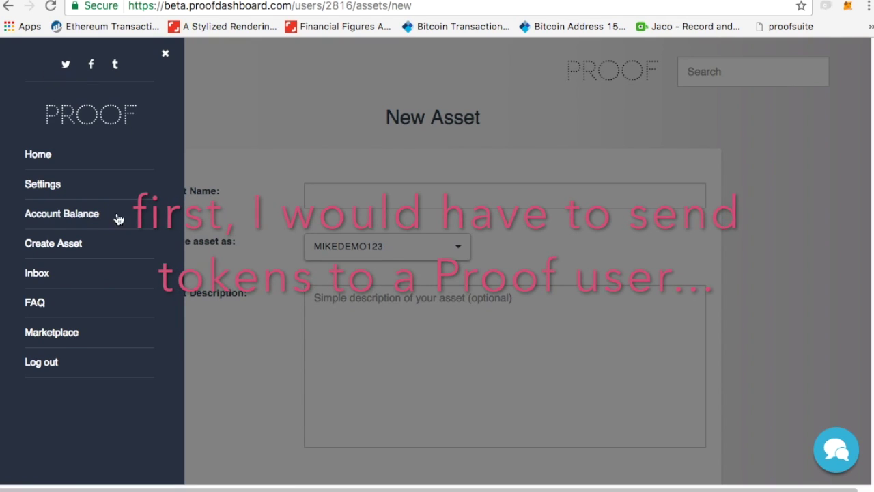
{"action": "left_click", "coordinate": [58, 218]}
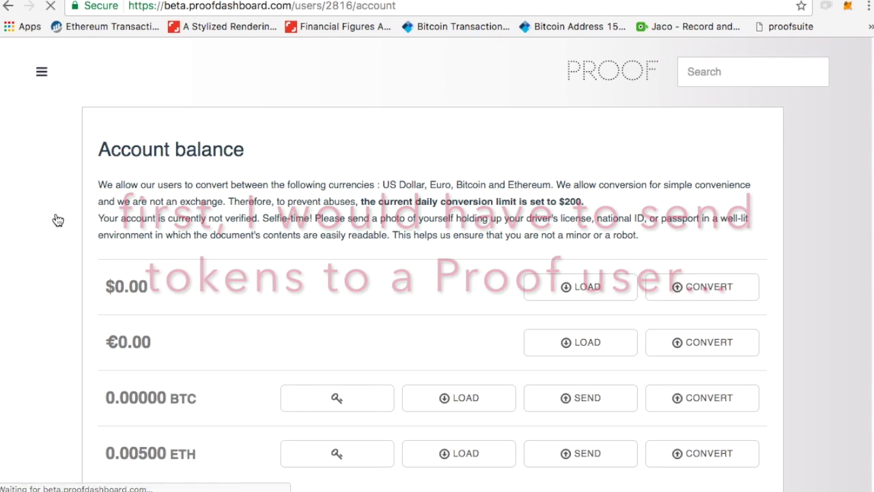
{"action": "scroll", "coordinate": [260, 341], "scroll_direction": "down", "scroll_amount": 5}
{"action": "scroll", "coordinate": [261, 334], "scroll_direction": "up", "scroll_amount": 2}
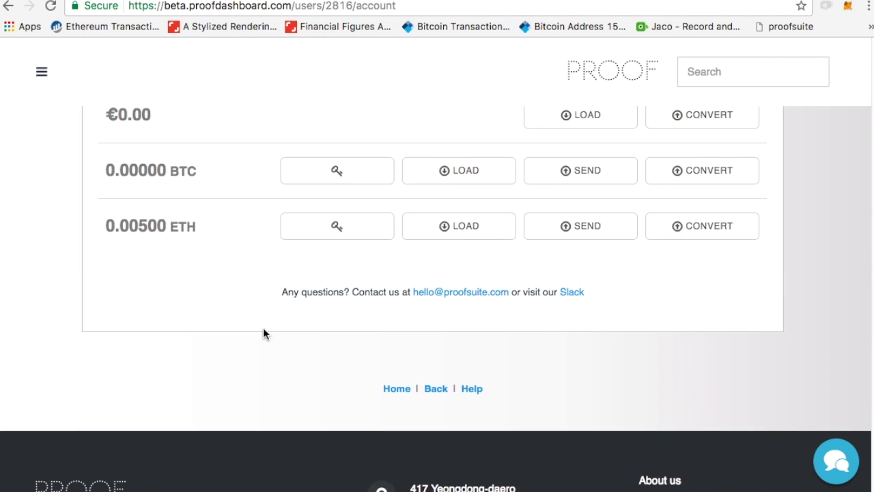
{"action": "left_click", "coordinate": [473, 229]}
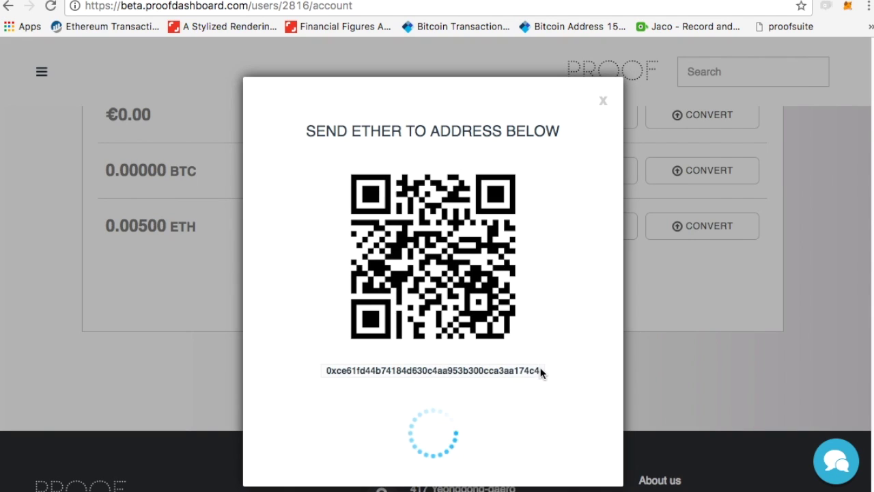
{"action": "left_click_drag", "start_coordinate": [540, 371], "coordinate": [321, 370]}
{"action": "left_click", "coordinate": [715, 321]}
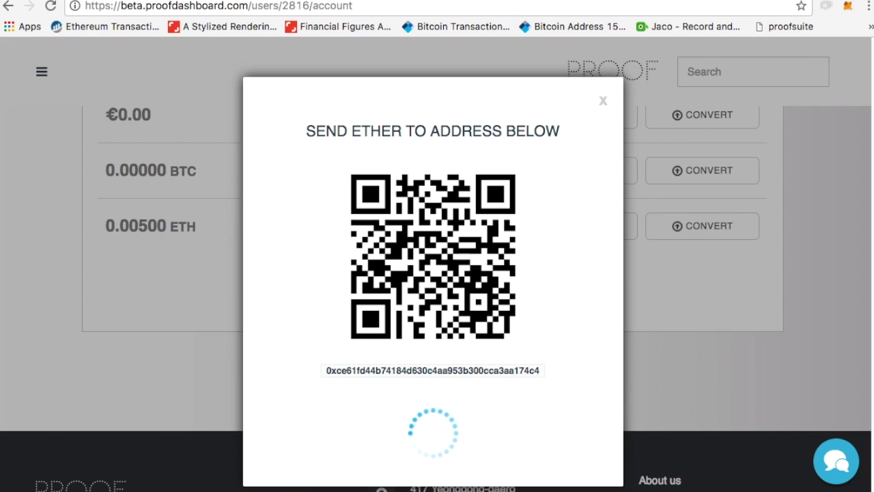
{"action": "left_click", "coordinate": [603, 104]}
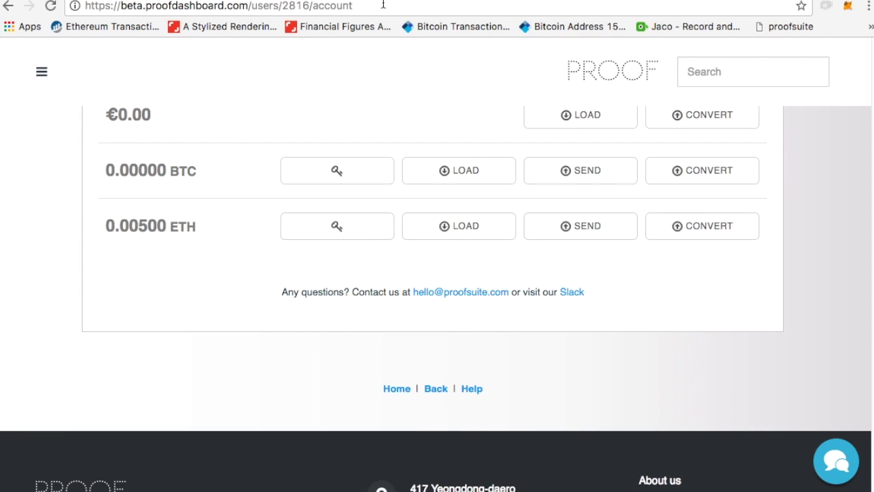
{"action": "key", "text": "ctrl+Tab"}
Reveal the MetaMask account's private key by entering the account password.
{"action": "left_click", "coordinate": [847, 6]}
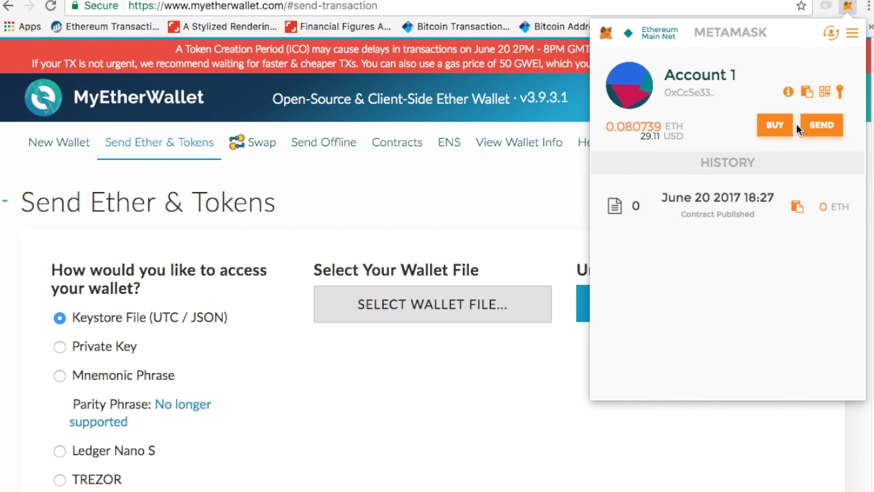
{"action": "left_click", "coordinate": [839, 92]}
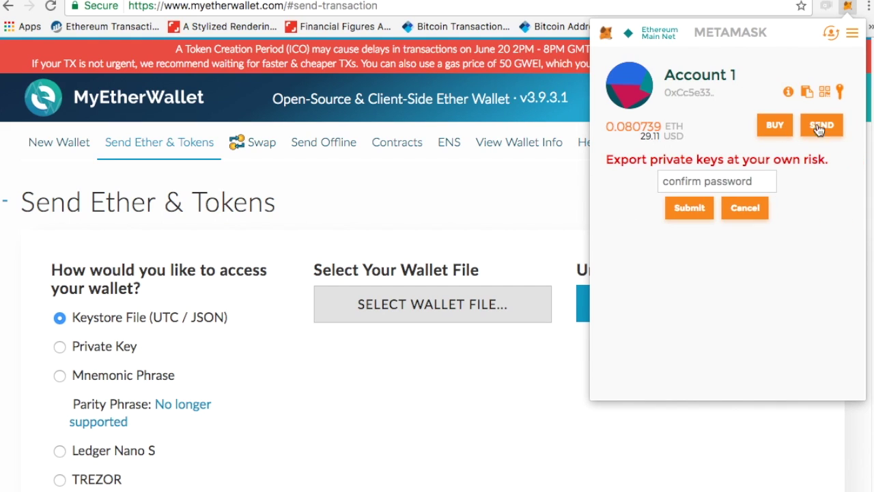
{"action": "type", "text": "****"}
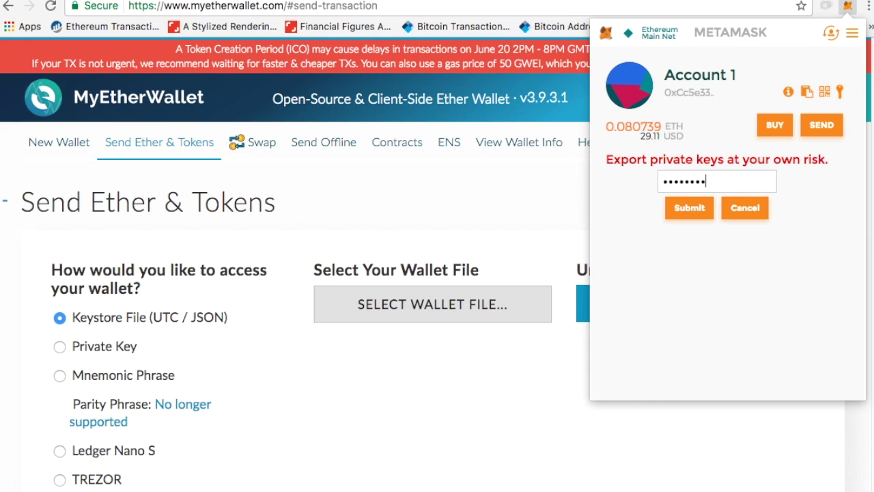
{"action": "key", "text": "Return"}
{"action": "left_click", "coordinate": [488, 237]}
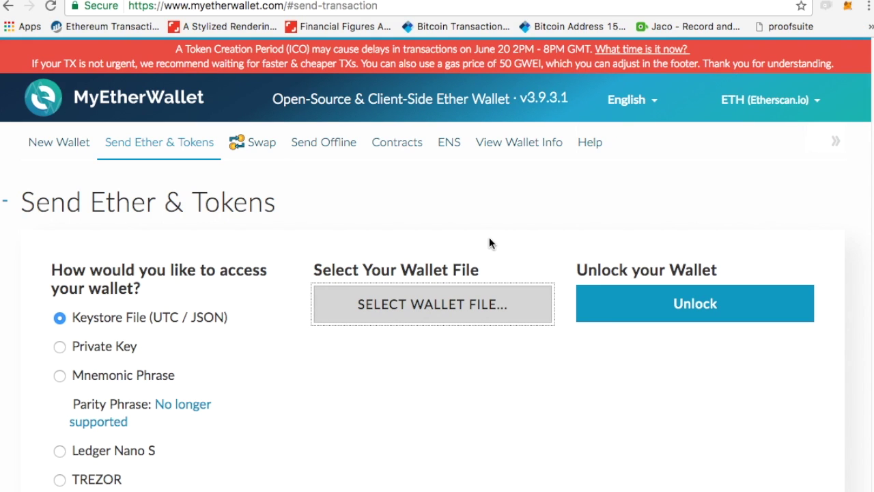
Unlock MyEtherWallet with the pasted private key, showing the 0.081 ETH balance.
{"action": "left_click", "coordinate": [60, 346]}
{"action": "key", "text": "super+v"}
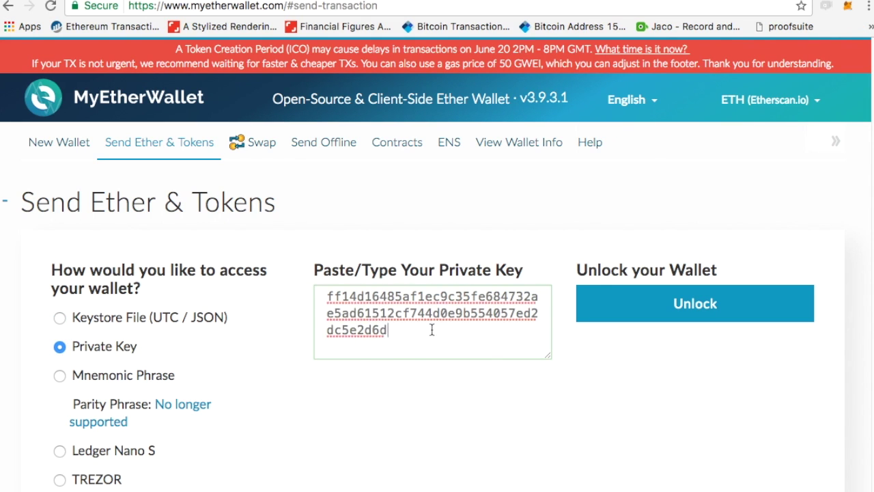
{"action": "key", "text": "super+a"}
{"action": "key", "text": "super+v"}
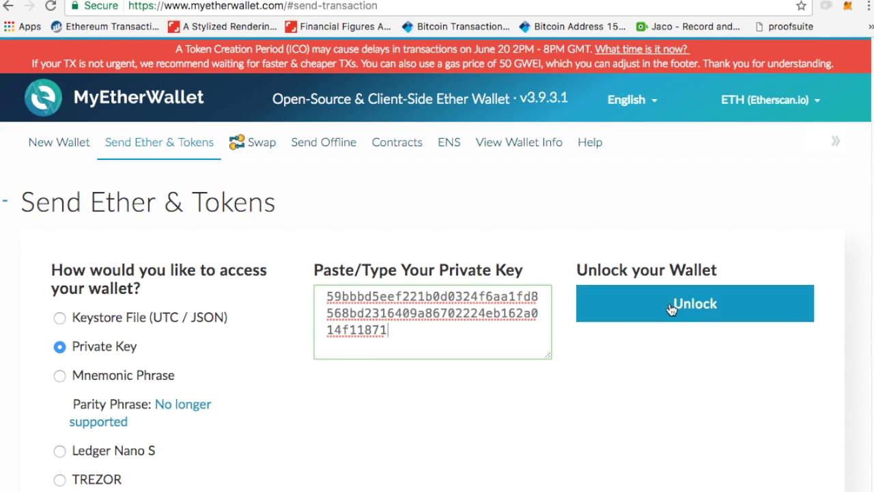
{"action": "left_click", "coordinate": [673, 306]}
{"action": "scroll", "coordinate": [428, 295], "scroll_direction": "down", "scroll_amount": 5}
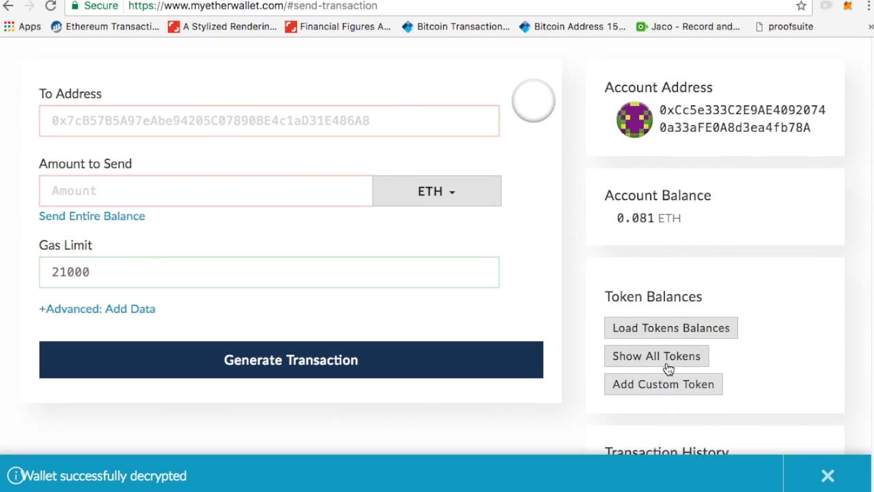
Start a custom token with symbol F and the deployed contract address copied from Etherscan.
{"action": "left_click", "coordinate": [693, 392]}
{"action": "scroll", "coordinate": [757, 390], "scroll_direction": "down", "scroll_amount": 3}
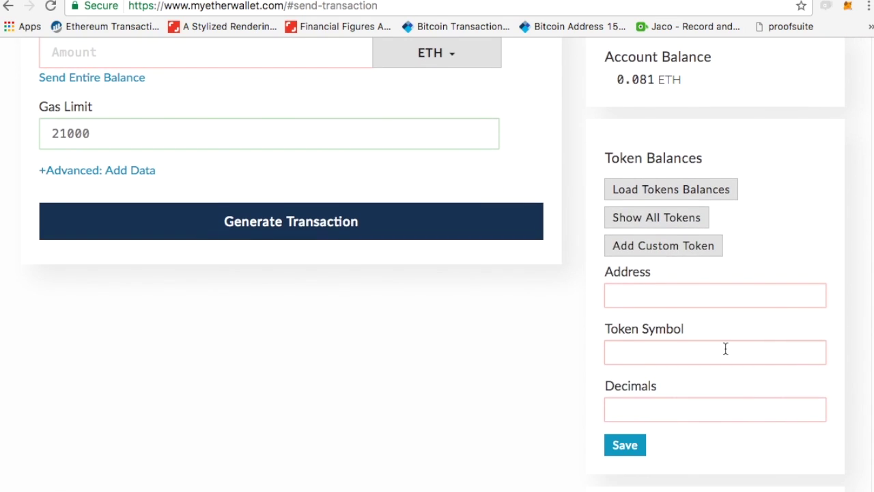
{"action": "left_click", "coordinate": [683, 341]}
{"action": "type", "text": "F"}
{"action": "left_click", "coordinate": [660, 296]}
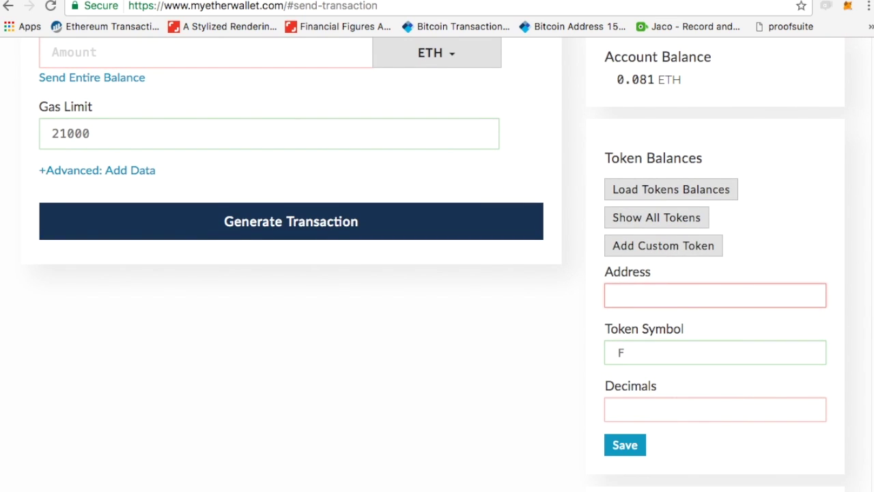
{"action": "key", "text": "ctrl+Tab"}
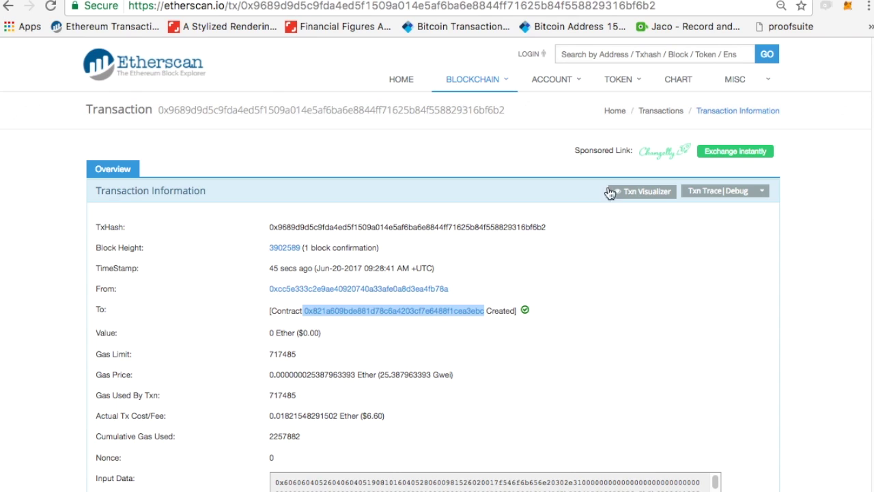
{"action": "key", "text": "ctrl+shift+Tab"}
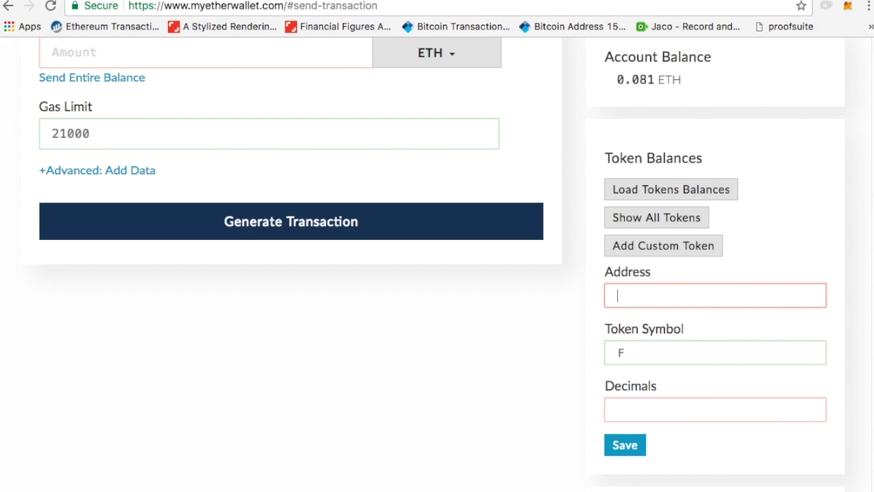
{"action": "key", "text": "ctrl+v"}
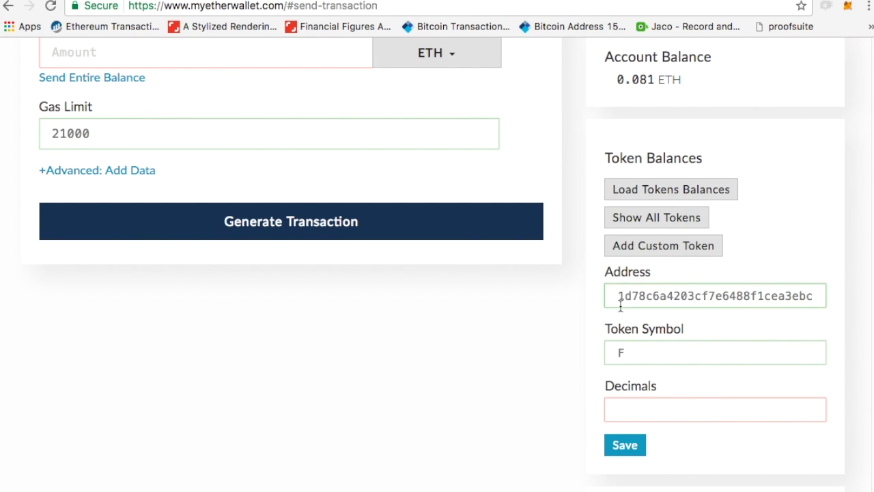
{"action": "left_click_drag", "start_coordinate": [620, 306], "coordinate": [507, 281]}
{"action": "key", "text": "Right"}
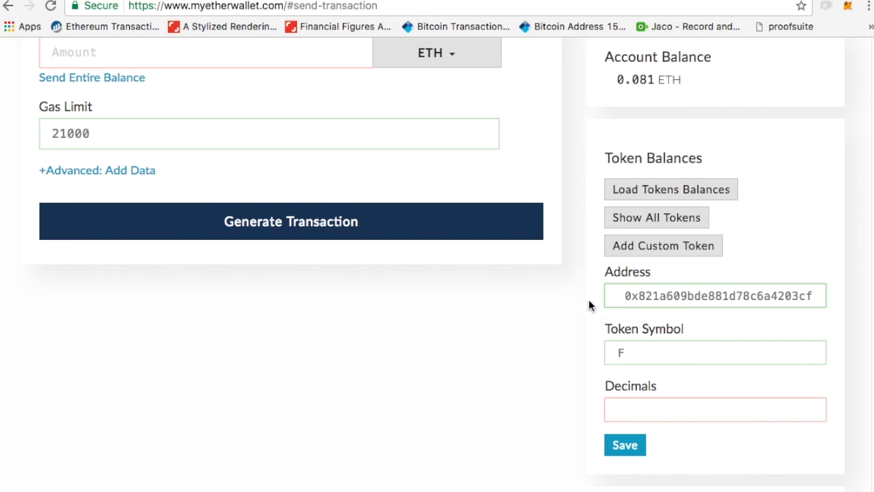
{"action": "key", "text": "Right"}
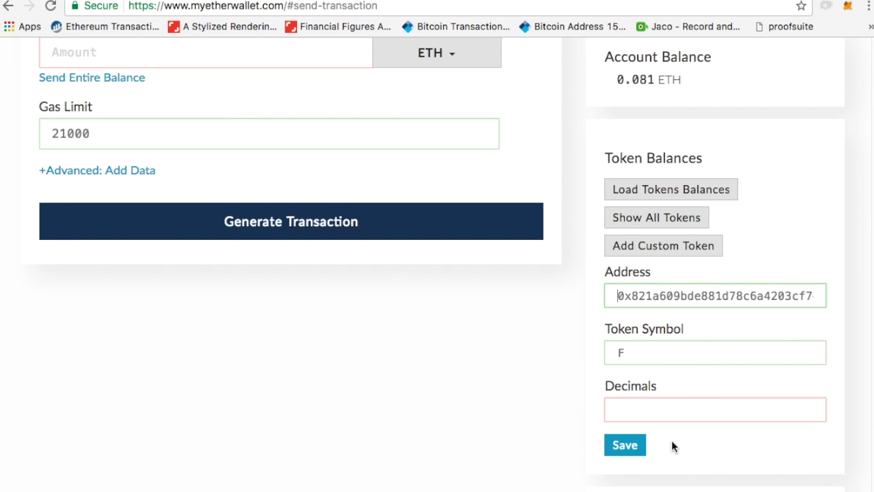
Set decimals to 0, save token F, and load the token balances.
{"action": "left_click", "coordinate": [655, 410]}
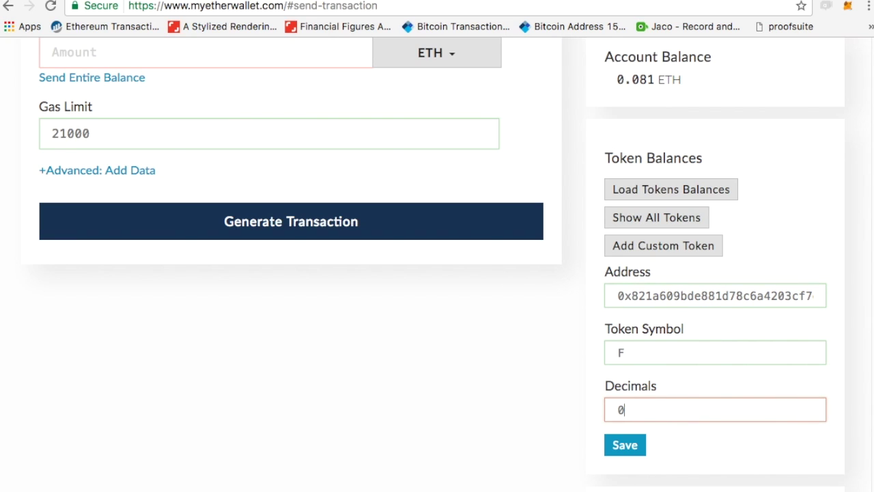
{"action": "left_click", "coordinate": [627, 451]}
{"action": "scroll", "coordinate": [406, 272], "scroll_direction": "up", "scroll_amount": 1}
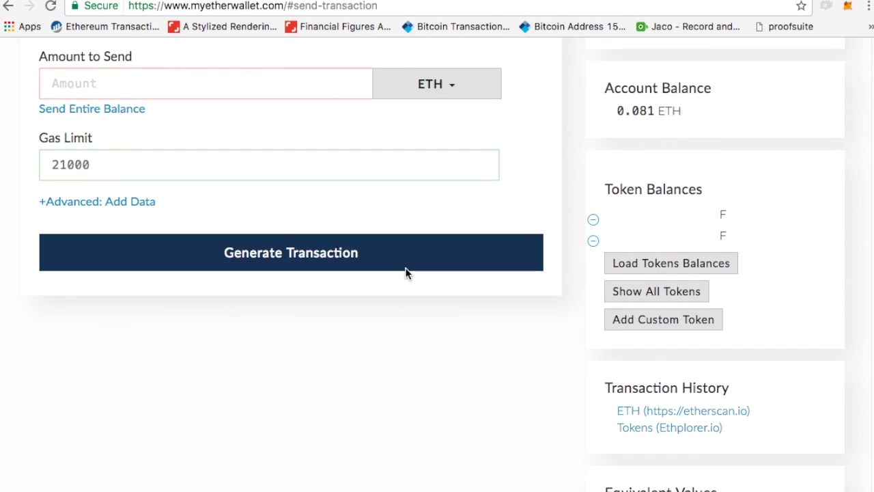
{"action": "scroll", "coordinate": [461, 150], "scroll_direction": "up", "scroll_amount": 1}
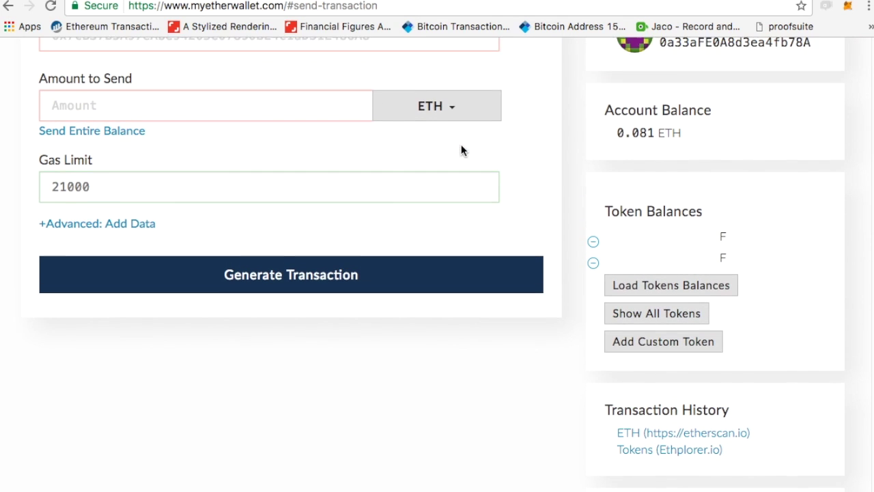
{"action": "scroll", "coordinate": [461, 150], "scroll_direction": "up", "scroll_amount": 1}
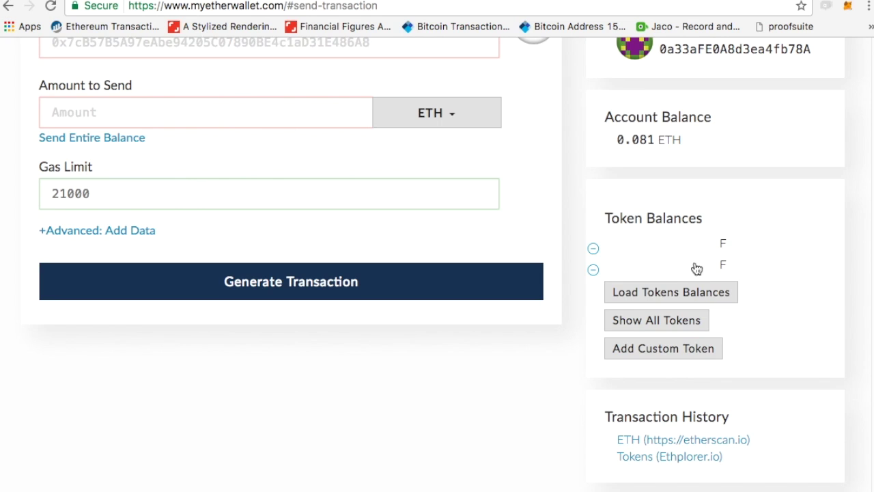
{"action": "left_click", "coordinate": [697, 293]}
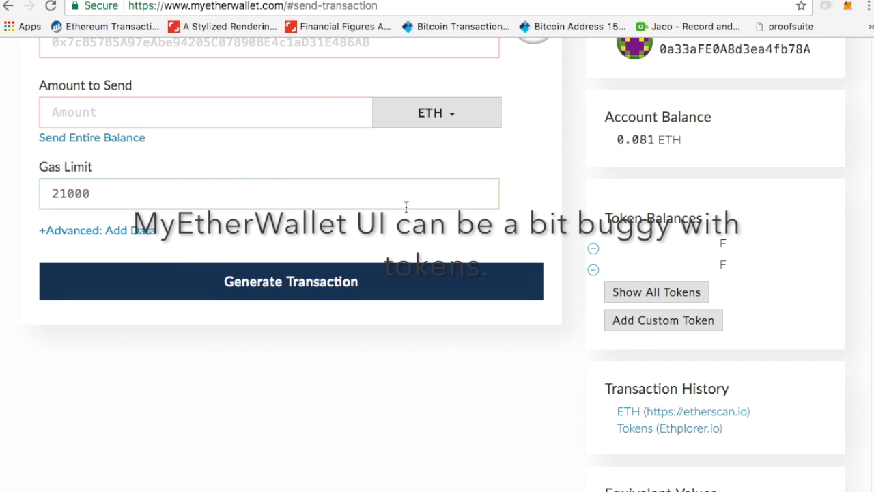
{"action": "scroll", "coordinate": [250, 105], "scroll_direction": "up", "scroll_amount": 3}
Address 100 F tokens to the Proof Dashboard's ETH deposit address and generate the transaction.
{"action": "left_click", "coordinate": [291, 206]}
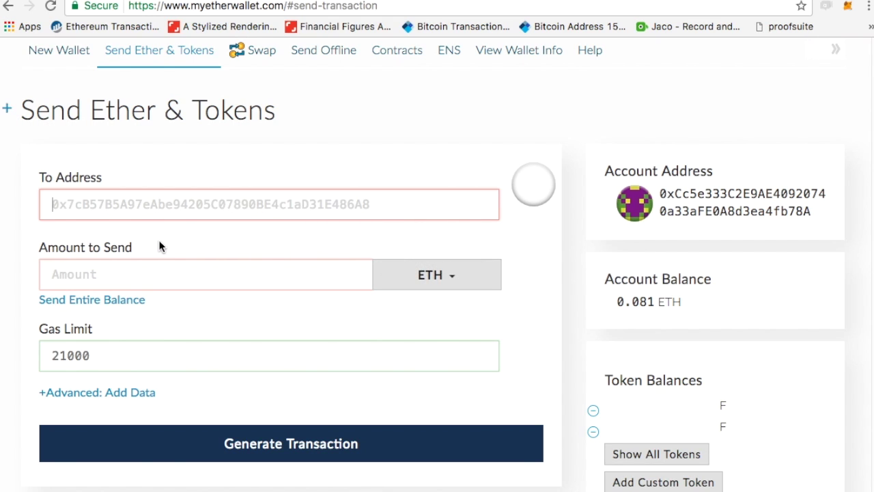
{"action": "key", "text": "ctrl+Tab"}
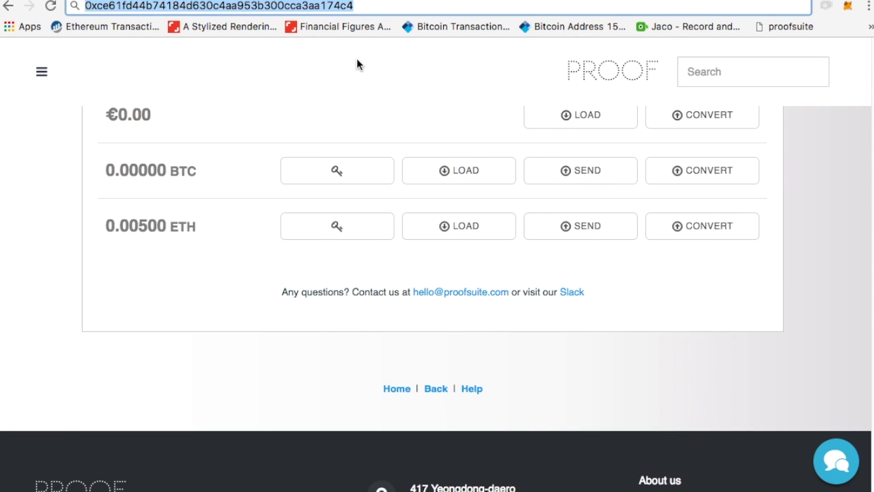
{"action": "left_click", "coordinate": [481, 226]}
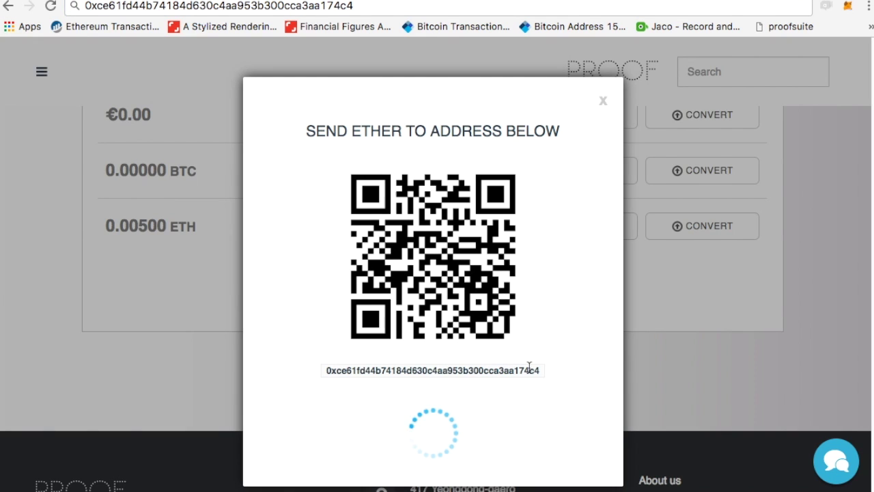
{"action": "left_click_drag", "start_coordinate": [540, 370], "coordinate": [325, 371]}
{"action": "key", "text": "ctrl+c"}
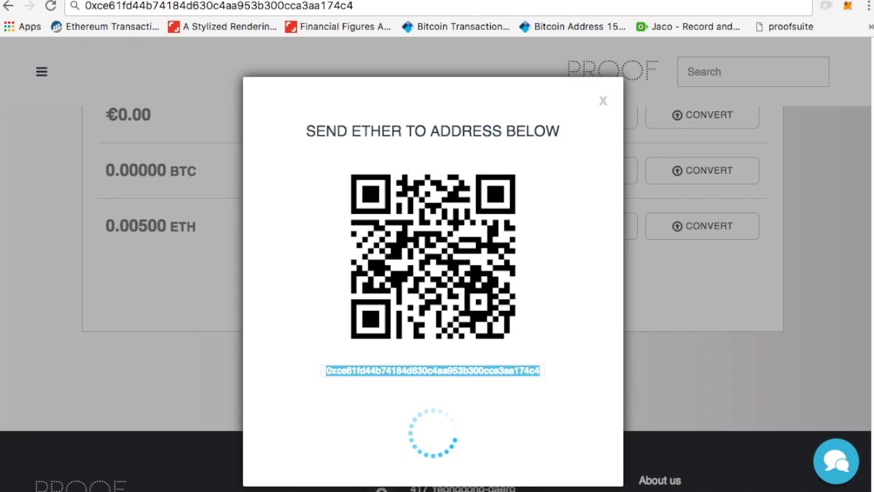
{"action": "key", "text": "ctrl+Tab"}
{"action": "key", "text": "ctrl+Tab"}
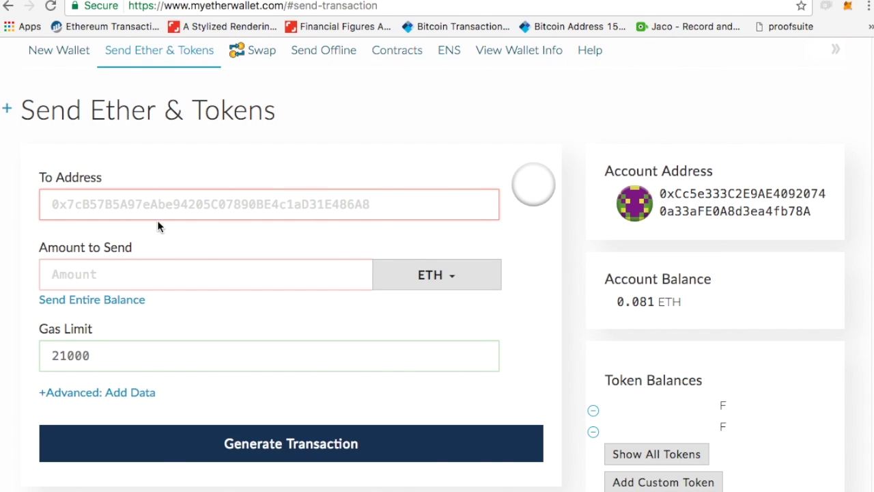
{"action": "key", "text": "ctrl+v"}
{"action": "left_click", "coordinate": [168, 277]}
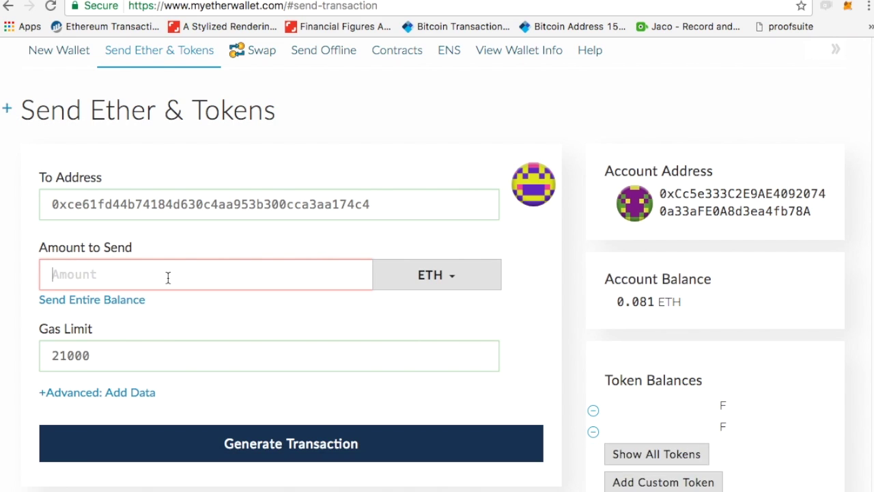
{"action": "type", "text": "00"}
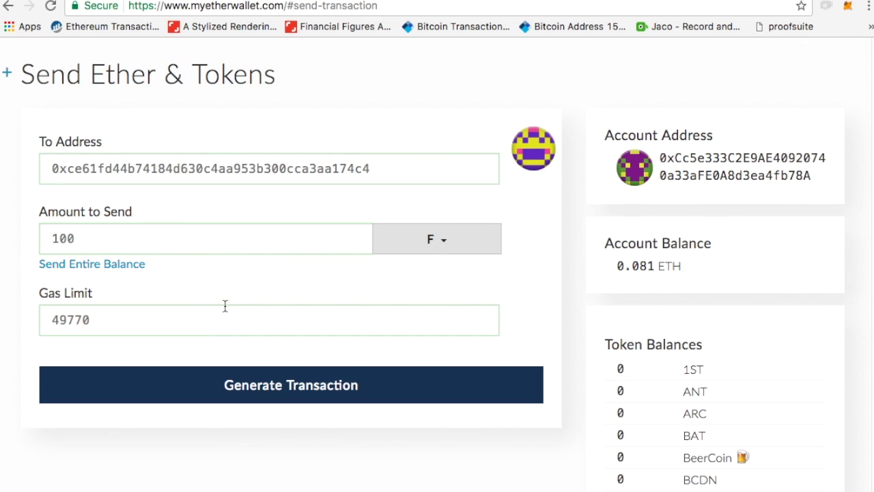
{"action": "left_click", "coordinate": [301, 396]}
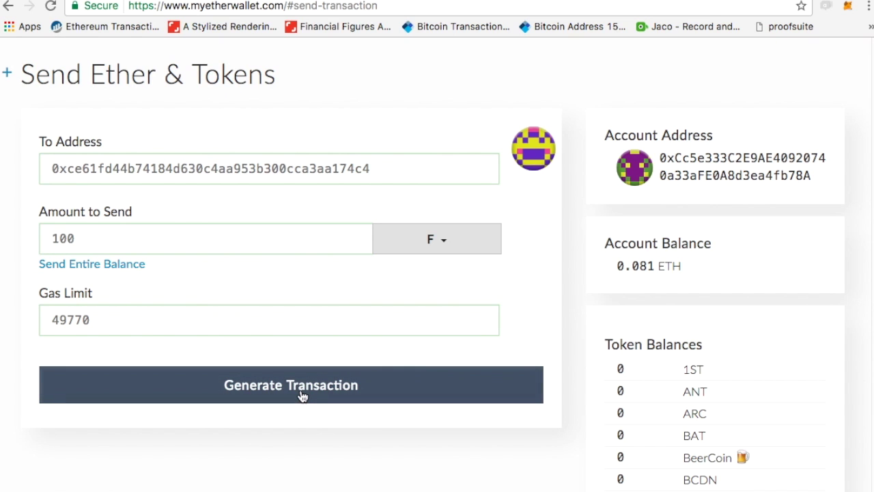
Send and confirm the signed 100 F transaction, then return to the Proof Dashboard.
{"action": "scroll", "coordinate": [303, 396], "scroll_direction": "down", "scroll_amount": 2}
{"action": "scroll", "coordinate": [303, 396], "scroll_direction": "down", "scroll_amount": 3}
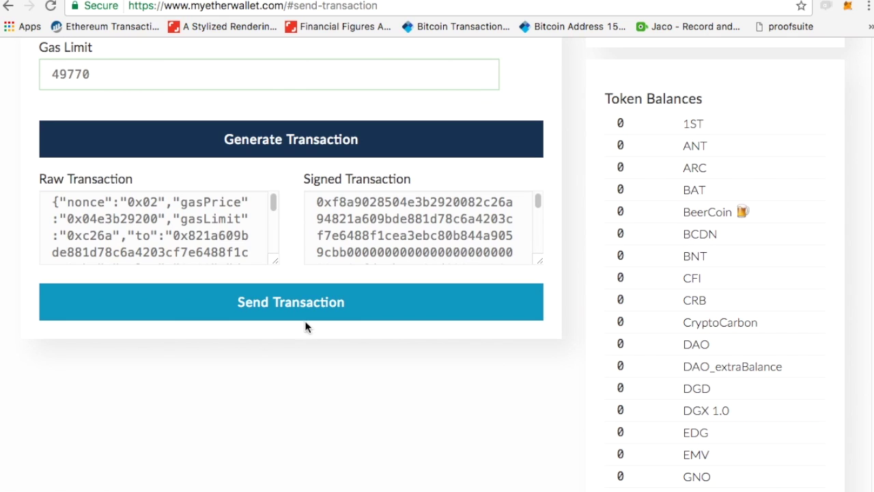
{"action": "left_click", "coordinate": [305, 307]}
{"action": "left_click", "coordinate": [579, 371]}
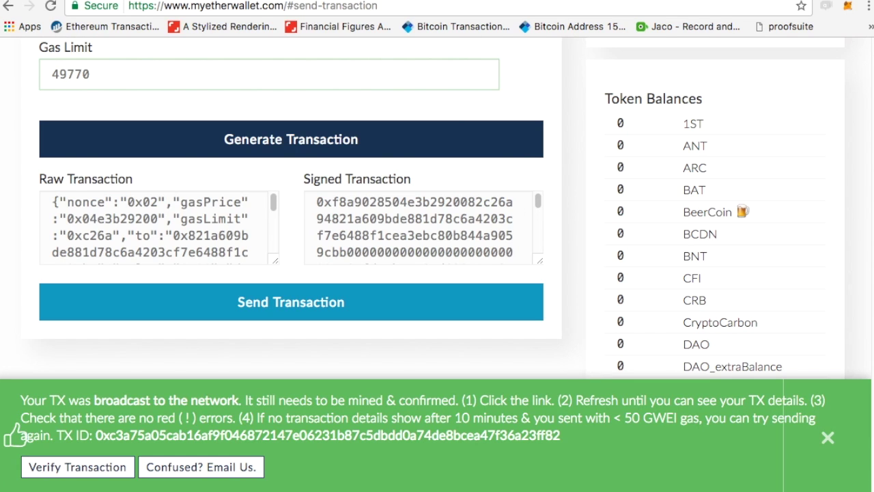
{"action": "key", "text": "ctrl+Tab"}
Start a new asset named Foorp with the description 'Cool'.
{"action": "left_click", "coordinate": [604, 98]}
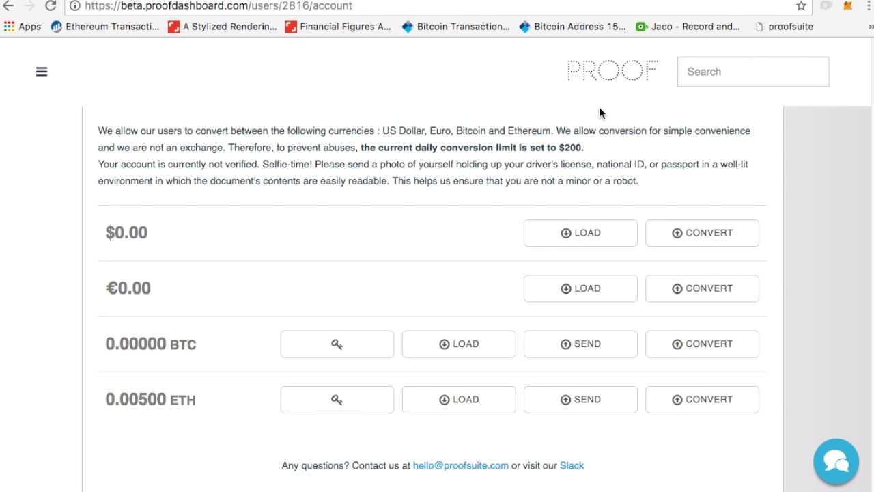
{"action": "left_click", "coordinate": [42, 71]}
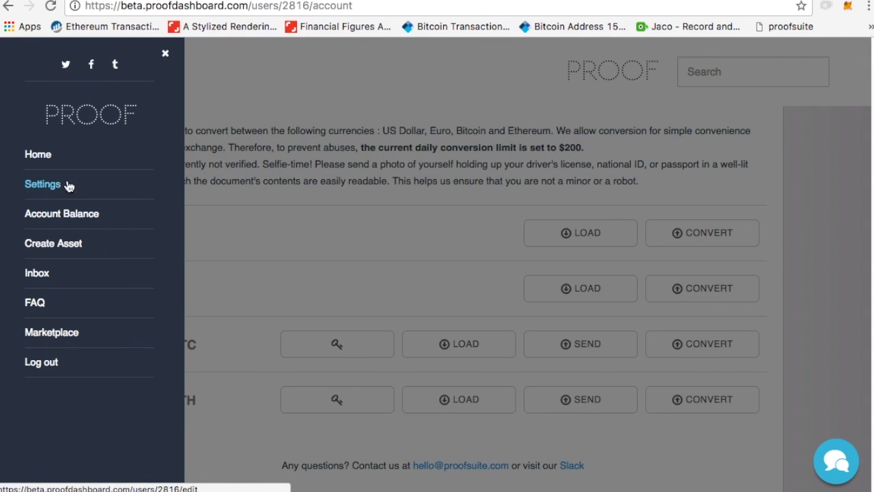
{"action": "left_click", "coordinate": [73, 248]}
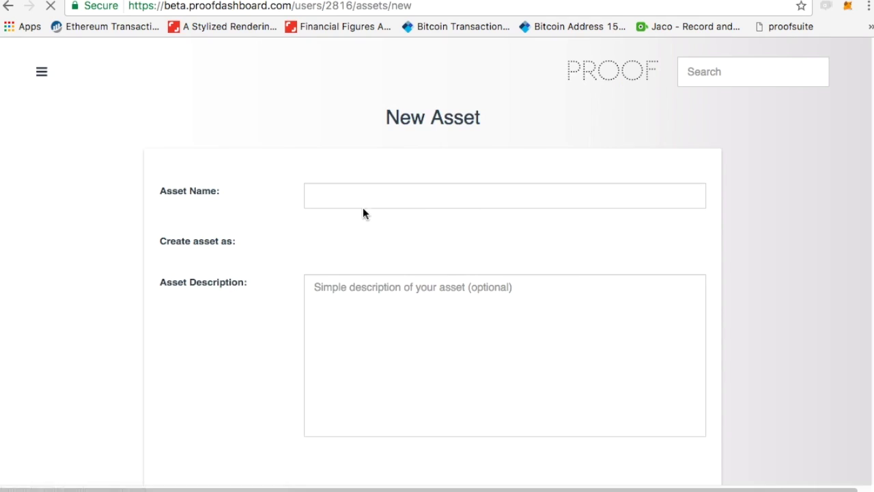
{"action": "left_click", "coordinate": [367, 199]}
{"action": "type", "text": "Foorp"}
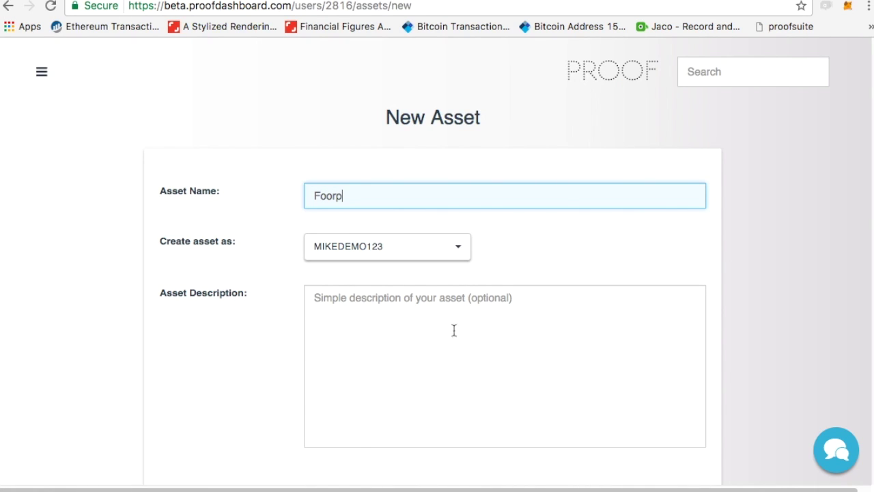
{"action": "left_click", "coordinate": [467, 359]}
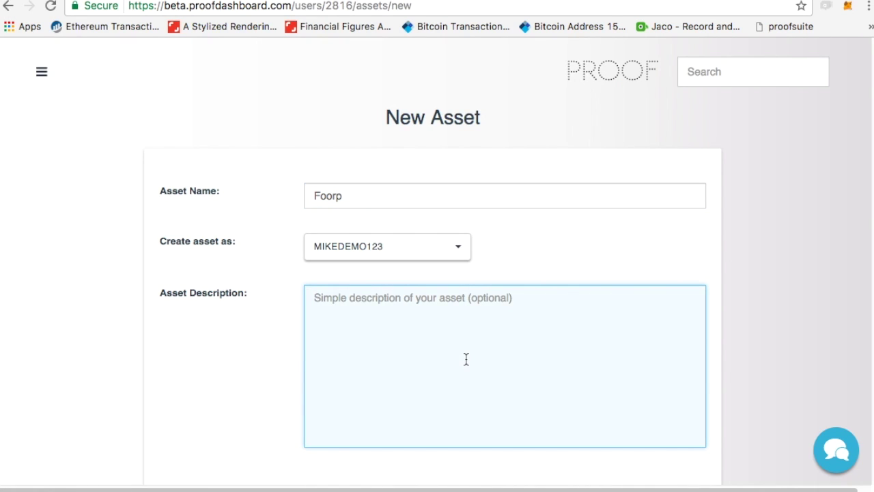
{"action": "type", "text": "Cool"}
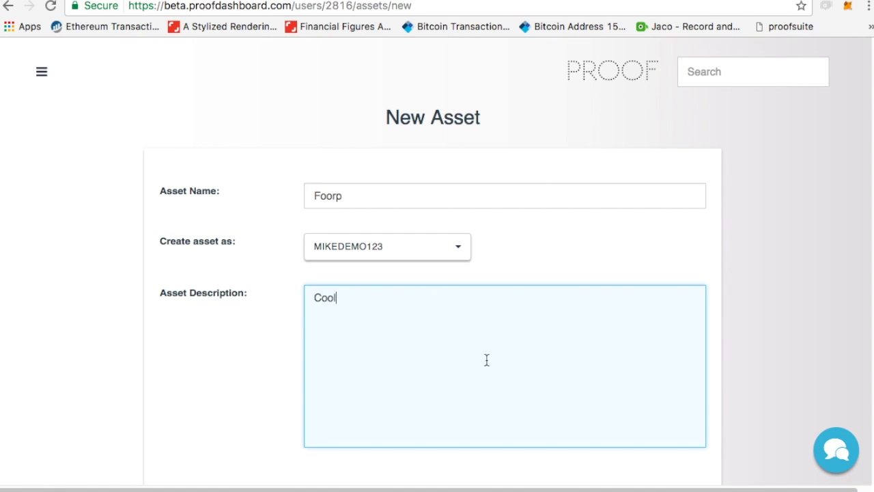
{"action": "scroll", "coordinate": [486, 359], "scroll_direction": "down", "scroll_amount": 5}
Make the asset a Community Currency of 50 units at $1 per token.
{"action": "left_click", "coordinate": [559, 196]}
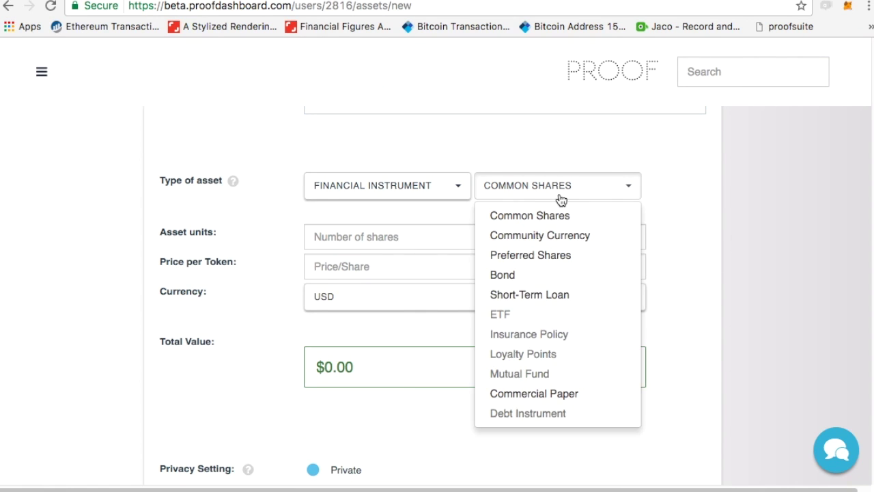
{"action": "left_click", "coordinate": [570, 239]}
{"action": "left_click", "coordinate": [390, 235]}
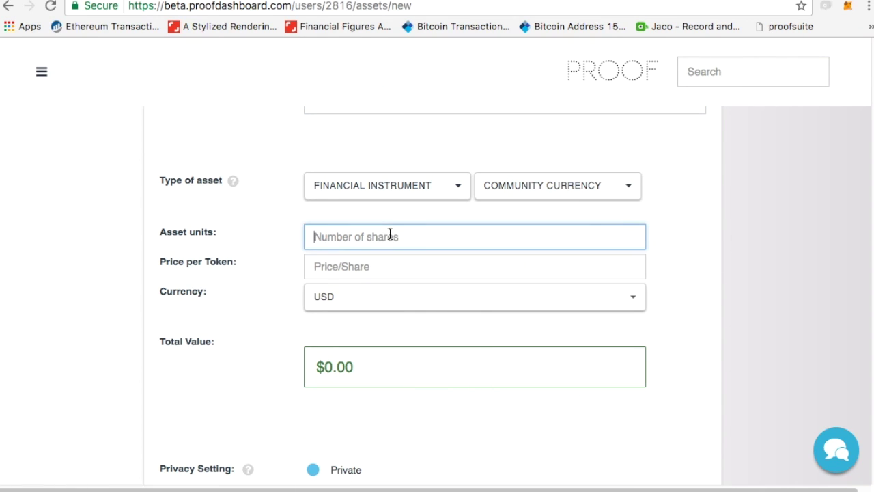
{"action": "type", "text": "50"}
{"action": "left_click", "coordinate": [393, 267]}
{"action": "type", "text": "1"}
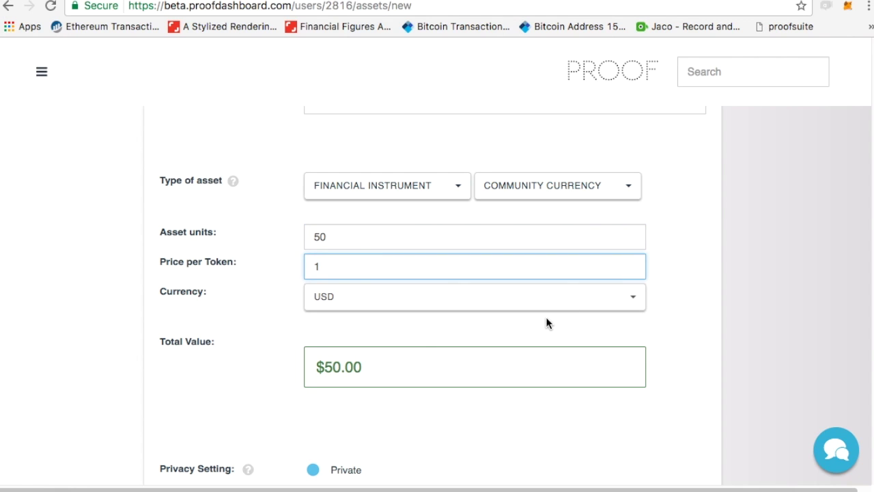
Mark the asset public, on market, and tied to an existing smart contract.
{"action": "scroll", "coordinate": [777, 266], "scroll_direction": "down", "scroll_amount": 3}
{"action": "left_click", "coordinate": [315, 308]}
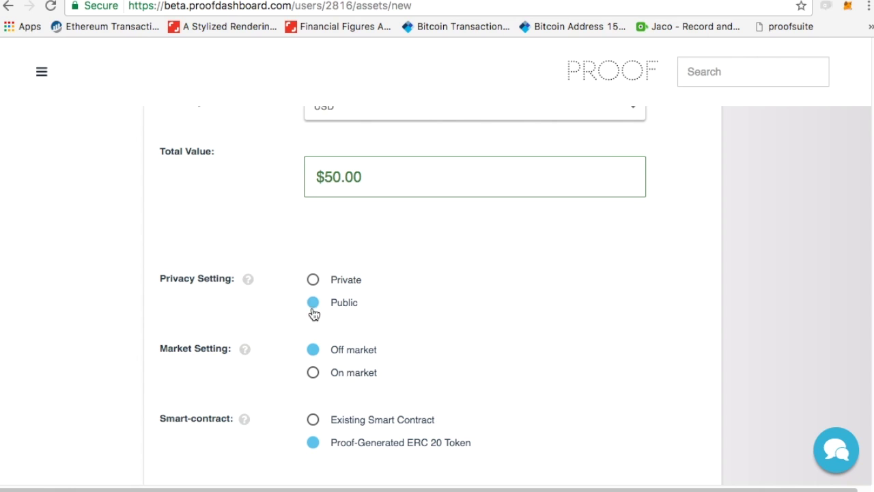
{"action": "left_click", "coordinate": [313, 374]}
{"action": "left_click", "coordinate": [314, 420]}
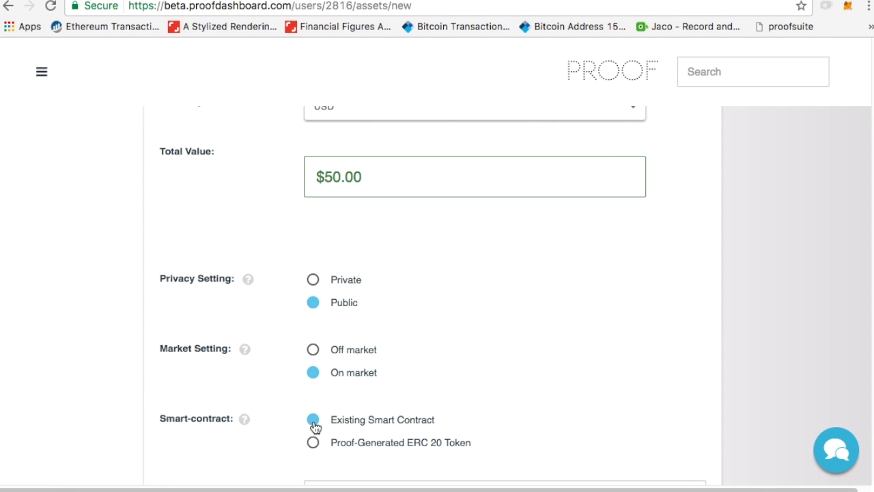
{"action": "scroll", "coordinate": [529, 331], "scroll_direction": "down", "scroll_amount": 2}
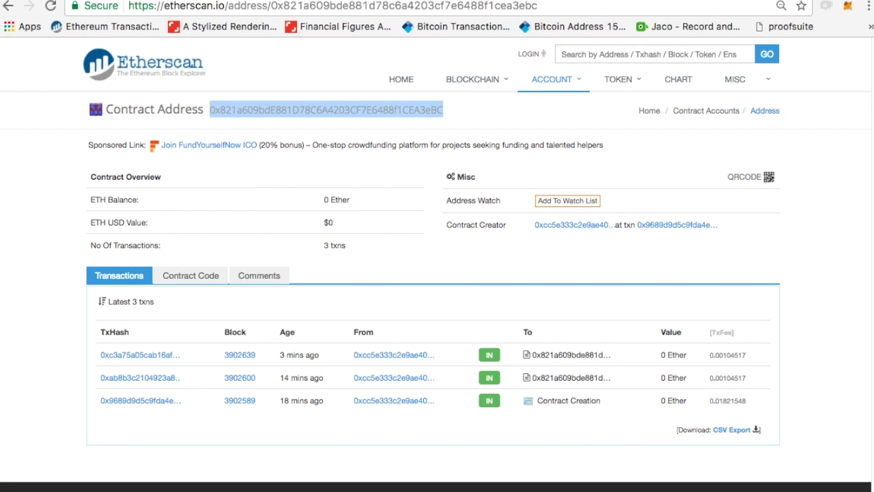
Paste the deployed contract address into the asset's Contract Address field.
{"action": "key", "text": "ctrl+Tab"}
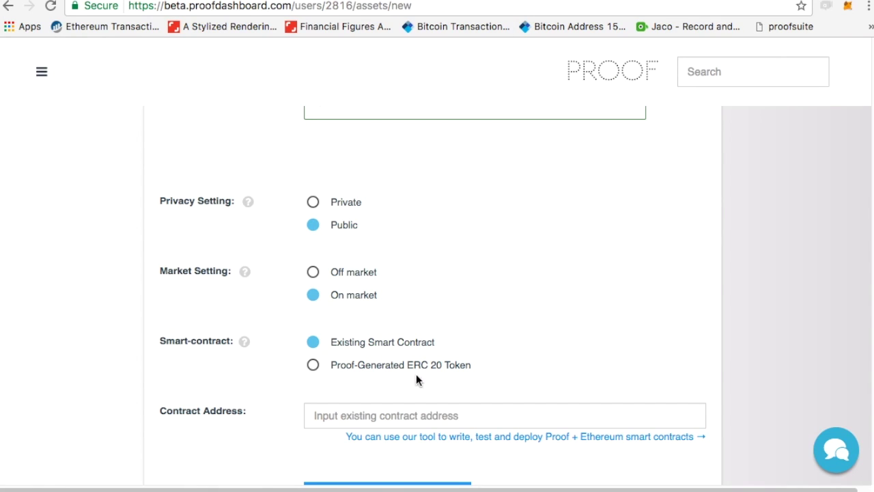
{"action": "left_click", "coordinate": [435, 415]}
{"action": "type", "text": "0x821a609bdE881D78C6A4203CF7E6488f1CEA3eBC"}
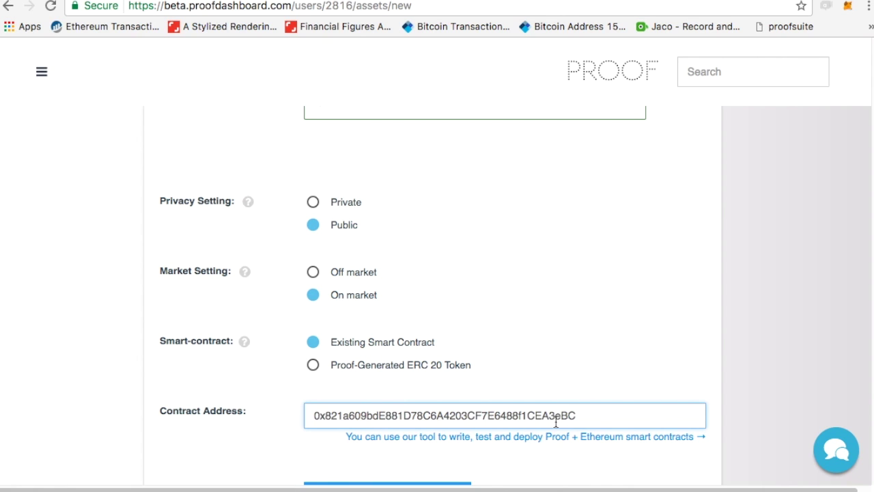
{"action": "scroll", "coordinate": [555, 421], "scroll_direction": "down", "scroll_amount": 5}
{"action": "scroll", "coordinate": [556, 426], "scroll_direction": "down", "scroll_amount": 2}
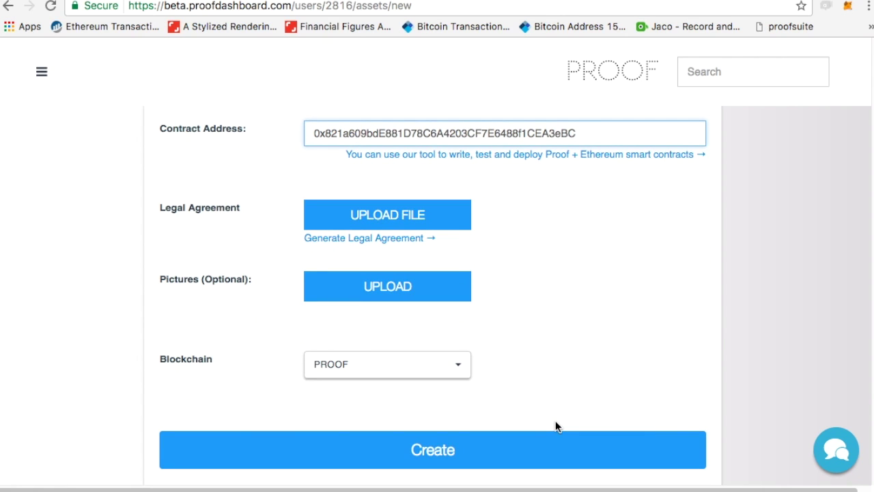
Set the blockchain to Ethereum, review the form, and create the Foorp asset.
{"action": "left_click", "coordinate": [454, 369]}
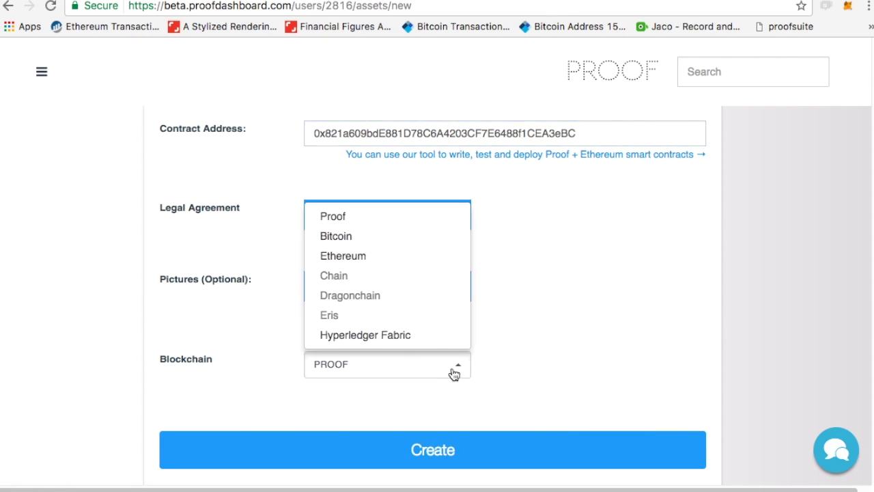
{"action": "left_click", "coordinate": [359, 258]}
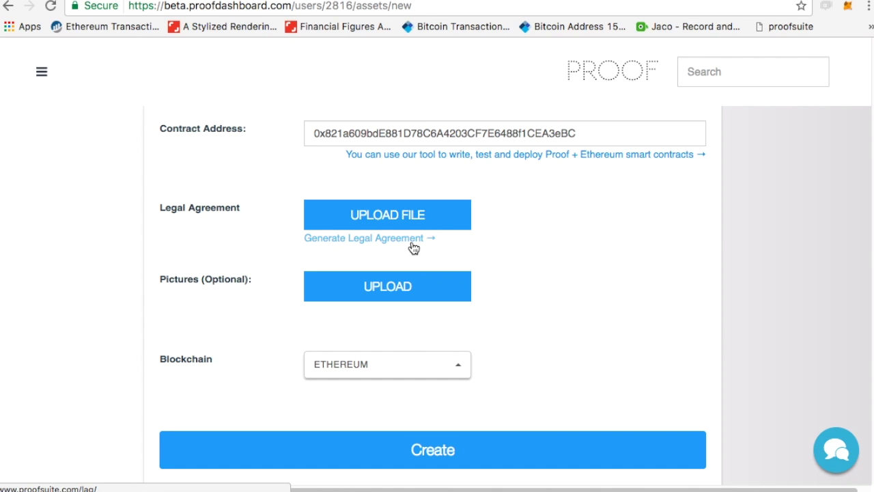
{"action": "scroll", "coordinate": [413, 247], "scroll_direction": "up", "scroll_amount": 10}
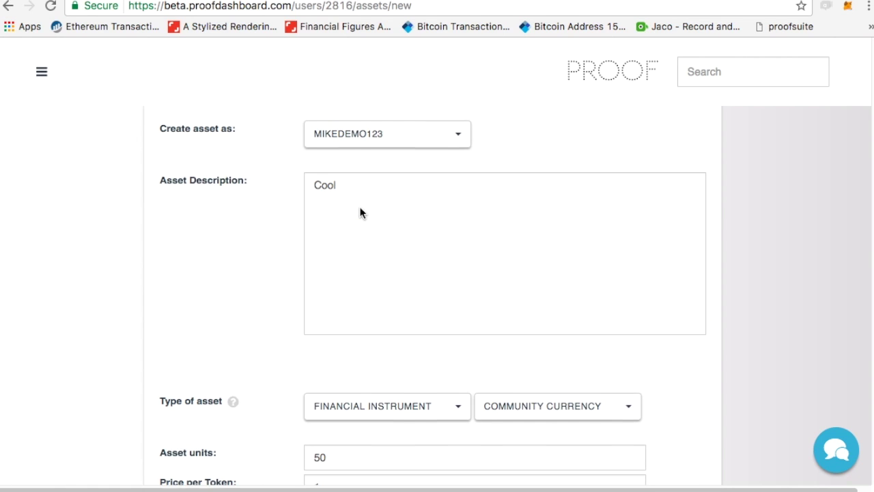
{"action": "scroll", "coordinate": [360, 212], "scroll_direction": "up", "scroll_amount": 5}
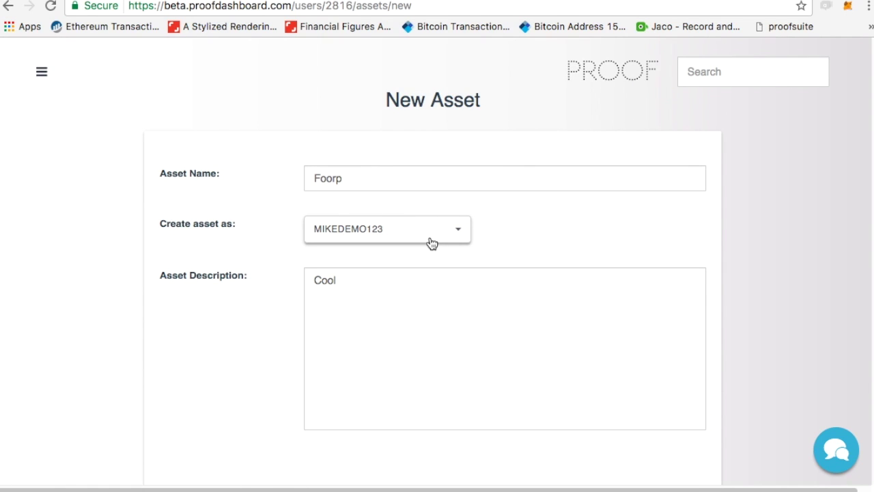
{"action": "scroll", "coordinate": [424, 343], "scroll_direction": "down", "scroll_amount": 15}
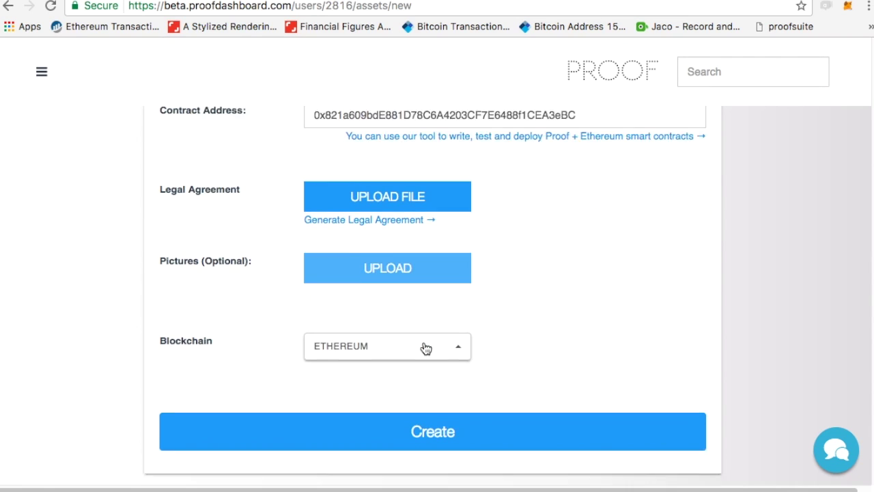
{"action": "scroll", "coordinate": [426, 348], "scroll_direction": "down", "scroll_amount": 1}
{"action": "scroll", "coordinate": [424, 348], "scroll_direction": "up", "scroll_amount": 4}
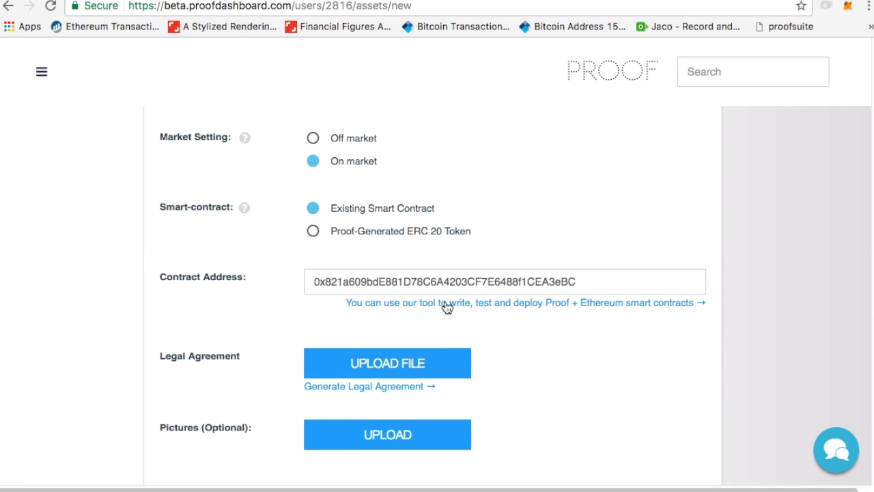
{"action": "double_click", "coordinate": [598, 282]}
{"action": "scroll", "coordinate": [498, 417], "scroll_direction": "down", "scroll_amount": 5}
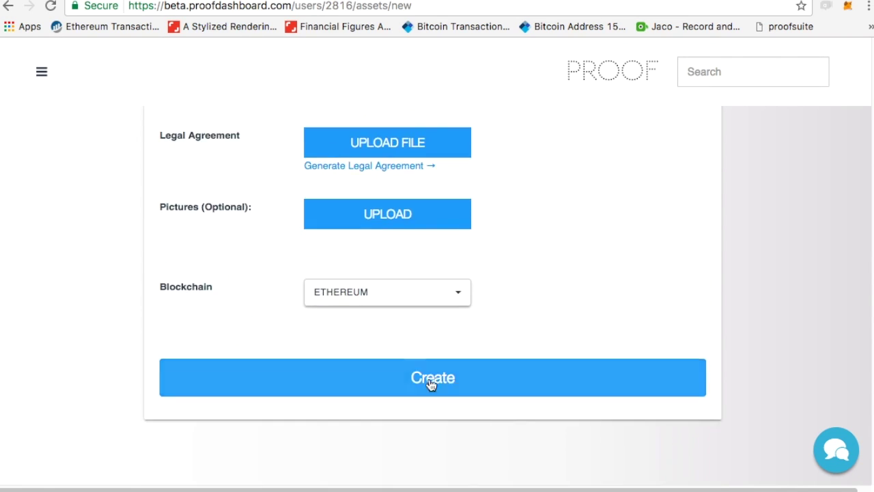
{"action": "left_click", "coordinate": [407, 388]}
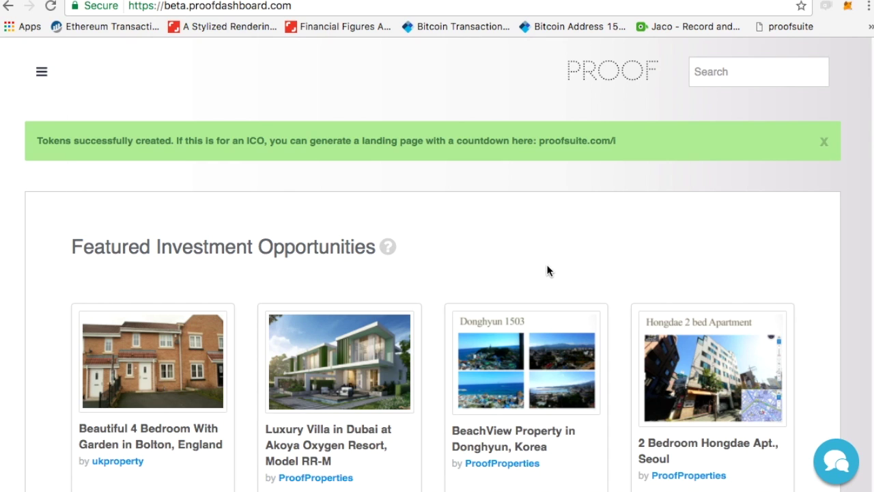
Open the Foorp asset's detail page from the Assets table and select its web address.
{"action": "scroll", "coordinate": [443, 233], "scroll_direction": "down", "scroll_amount": 8}
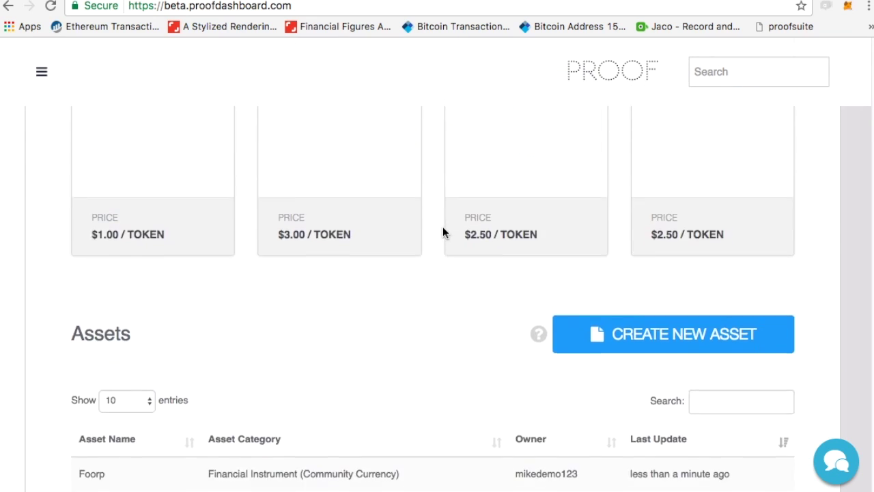
{"action": "left_click", "coordinate": [111, 376]}
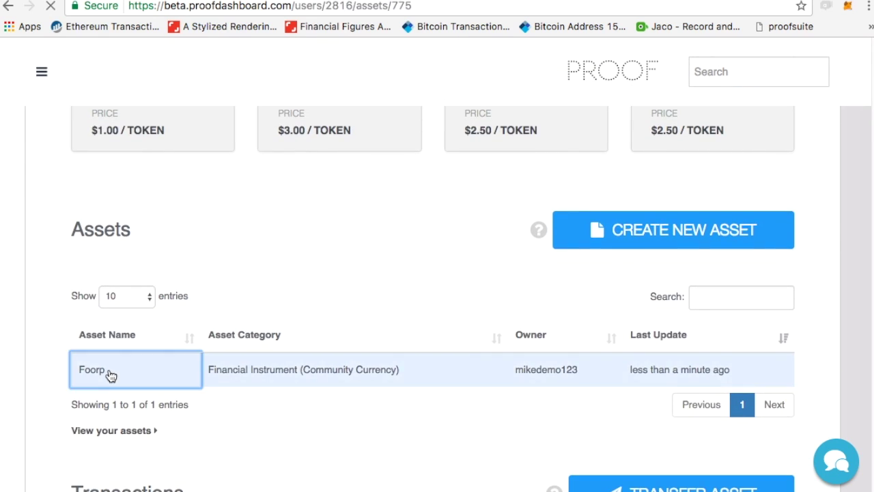
{"action": "left_click", "coordinate": [423, 7]}
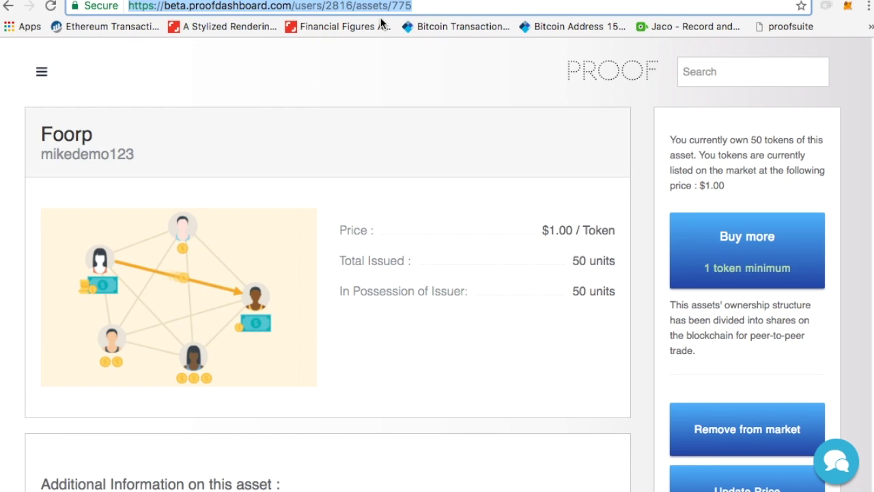
{"action": "left_click", "coordinate": [431, 207]}
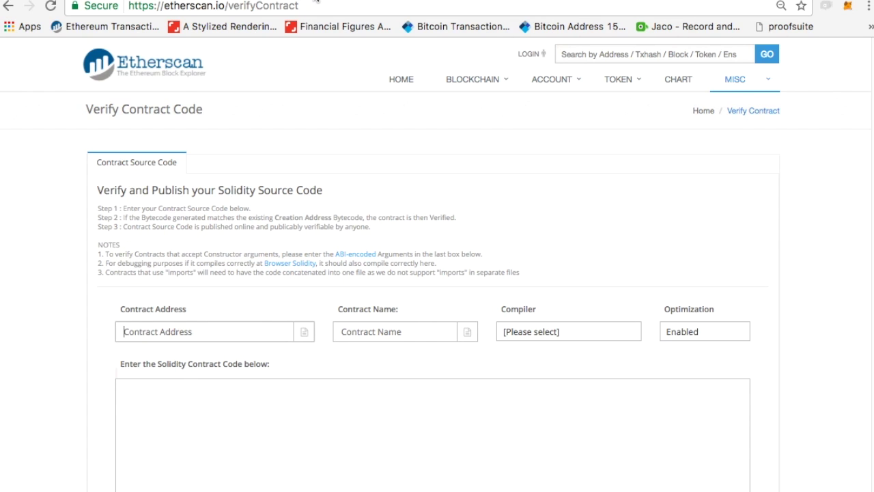
Enter Foorp as the contract name, copied from the Solidity source.
{"action": "left_click", "coordinate": [355, 0]}
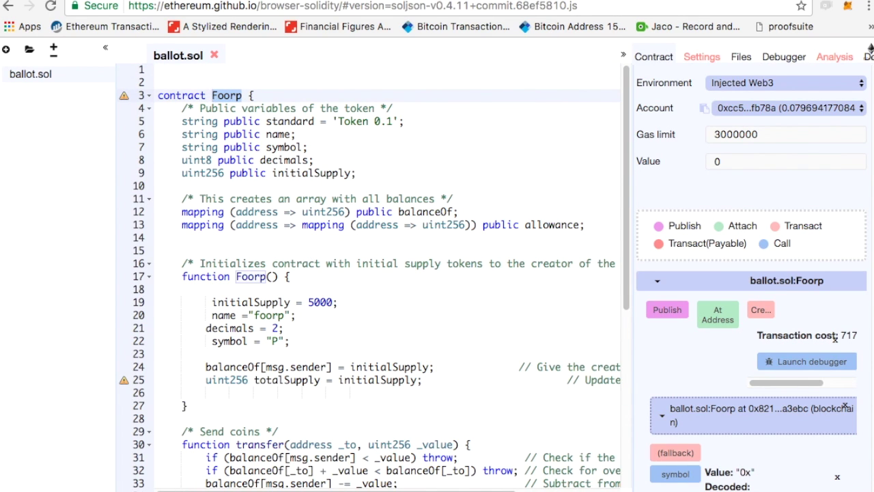
{"action": "key", "text": "ctrl+c"}
{"action": "key", "text": "ctrl+Tab"}
{"action": "key", "text": "ctrl+v"}
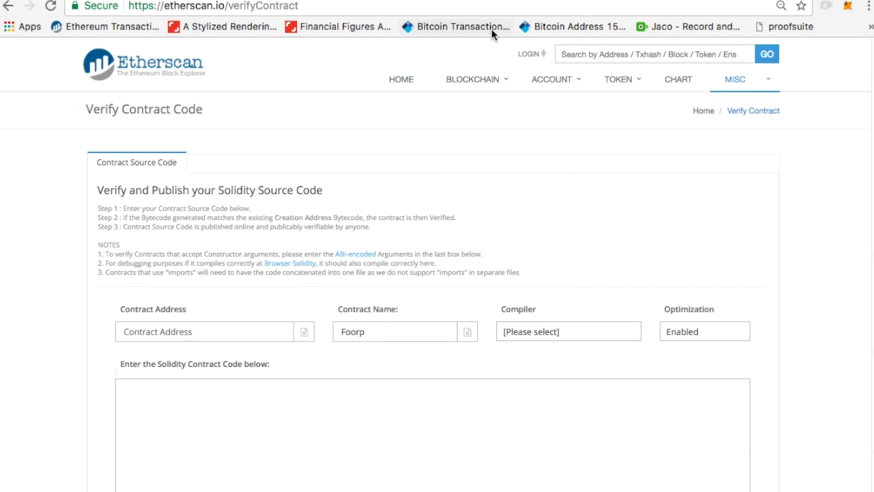
Set the compiler version to v0.4.11+commit.68ef5810, matching the editor's settings.
{"action": "key", "text": "ctrl+shift+Tab"}
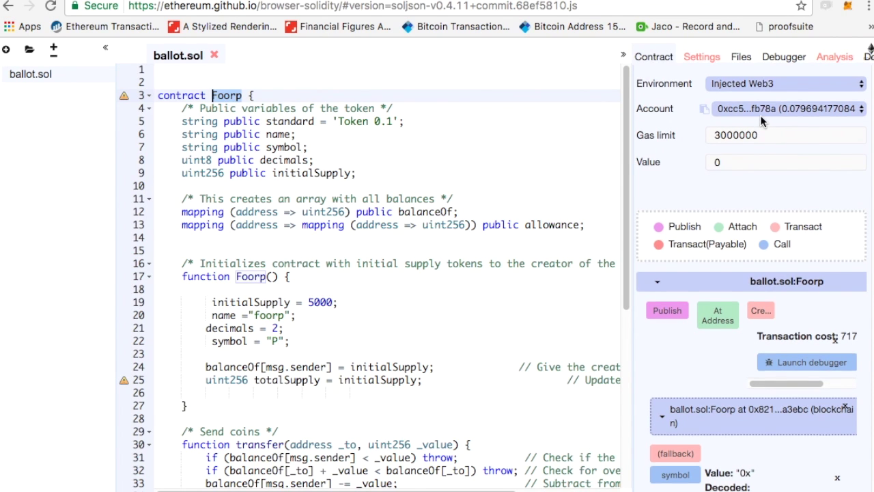
{"action": "left_click", "coordinate": [702, 57]}
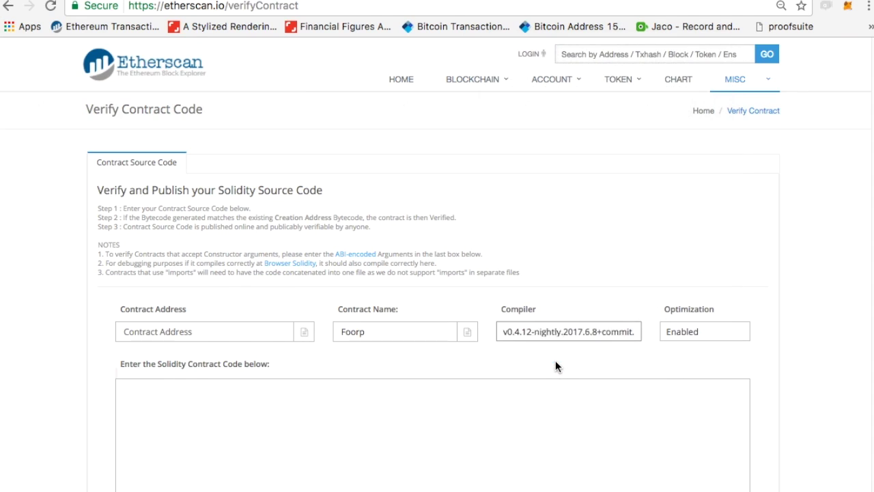
{"action": "left_click", "coordinate": [555, 360]}
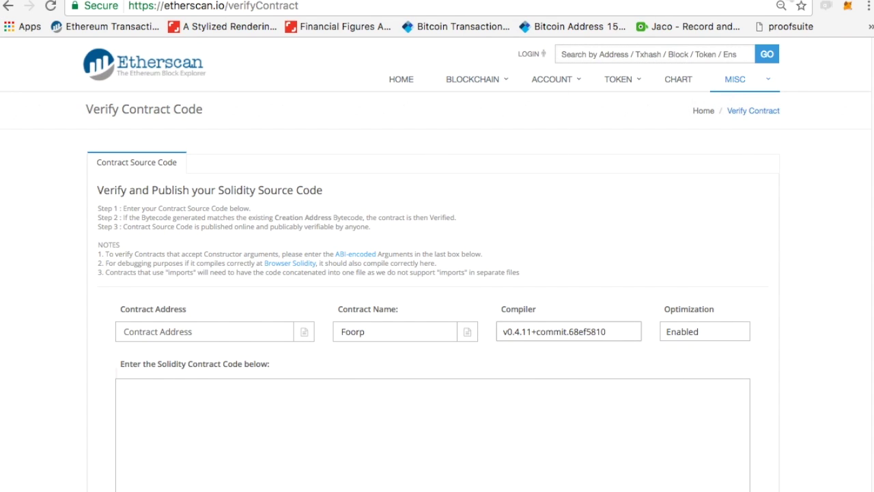
{"action": "left_click", "coordinate": [273, 0]}
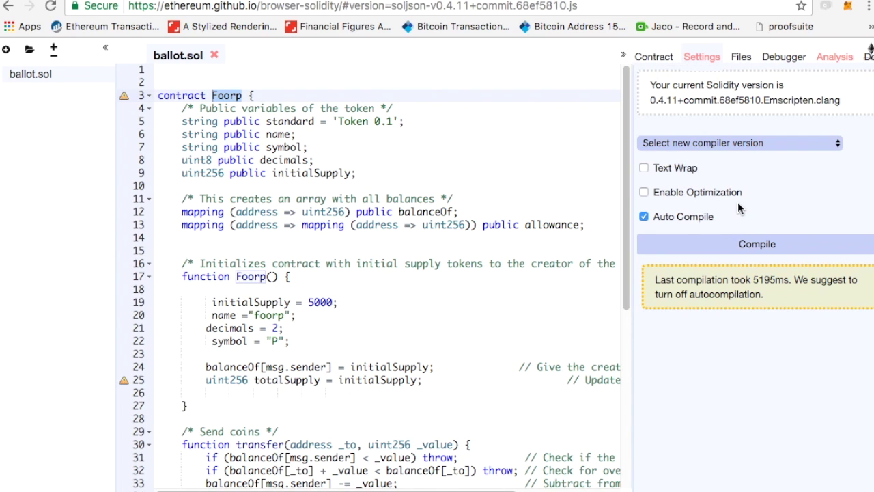
Set optimization to Disabled and fill in the contract address.
{"action": "key", "text": "ctrl+Tab"}
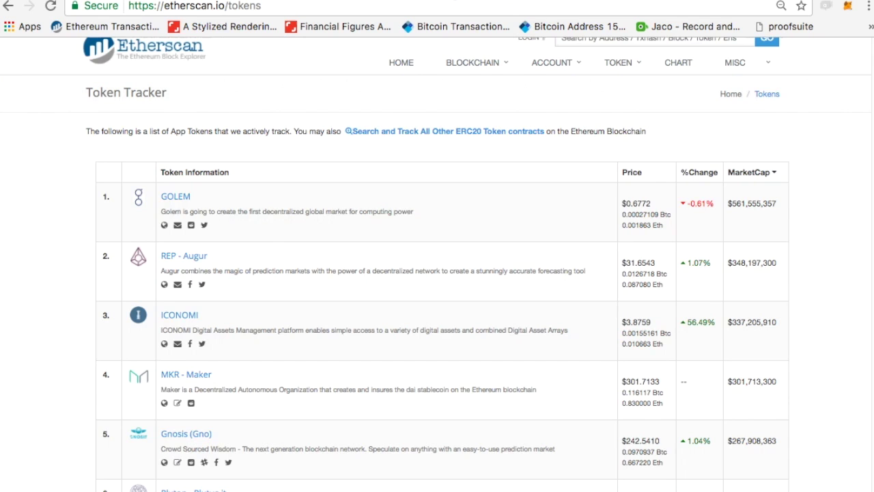
{"action": "key", "text": "ctrl+Tab"}
{"action": "left_click", "coordinate": [710, 332]}
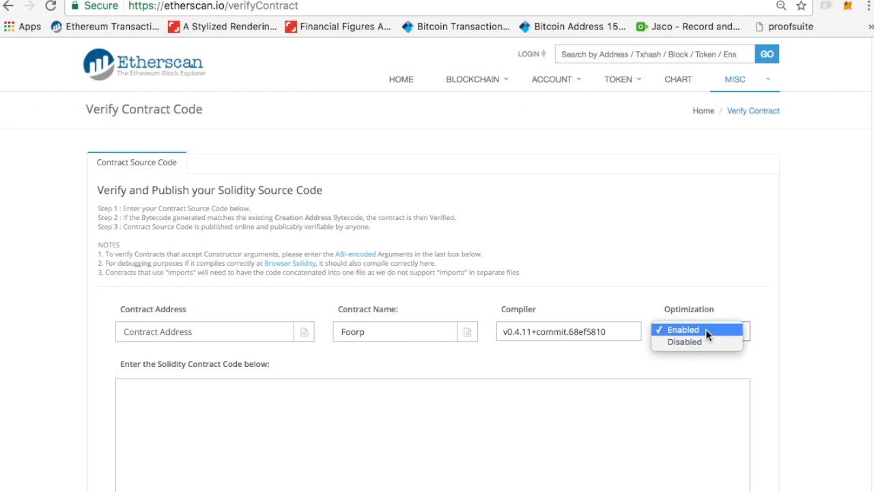
{"action": "left_click", "coordinate": [706, 337]}
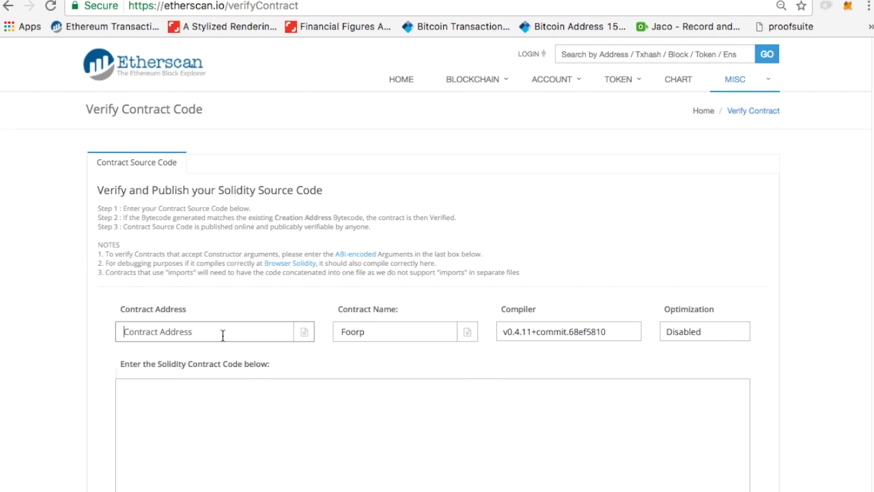
{"action": "left_click", "coordinate": [160, 338]}
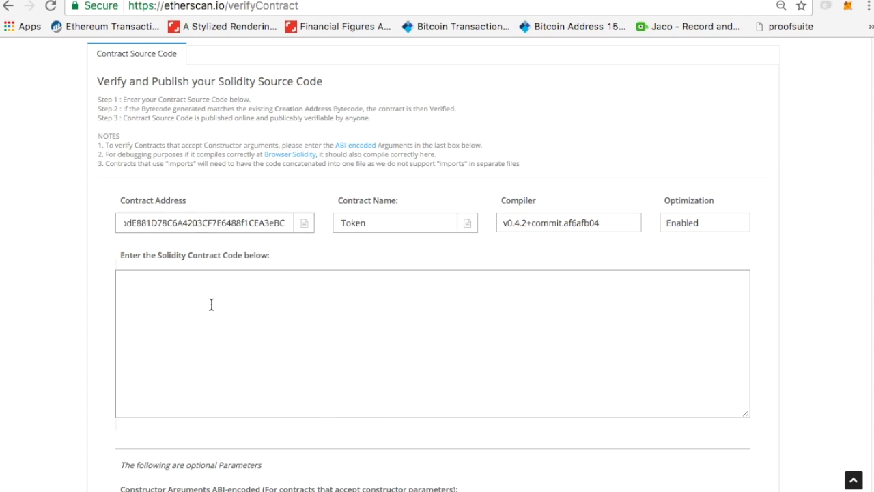
{"action": "left_click", "coordinate": [211, 303]}
{"action": "left_click", "coordinate": [225, 223]}
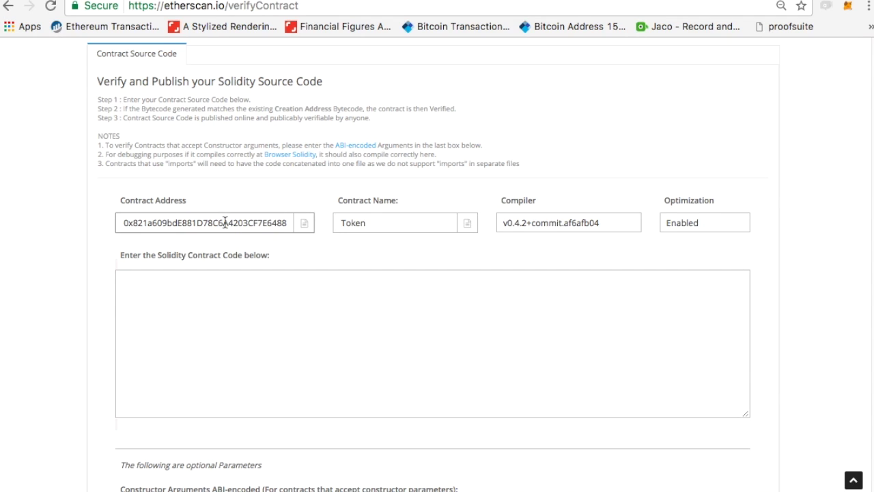
{"action": "double_click", "coordinate": [225, 223]}
{"action": "left_click", "coordinate": [267, 296]}
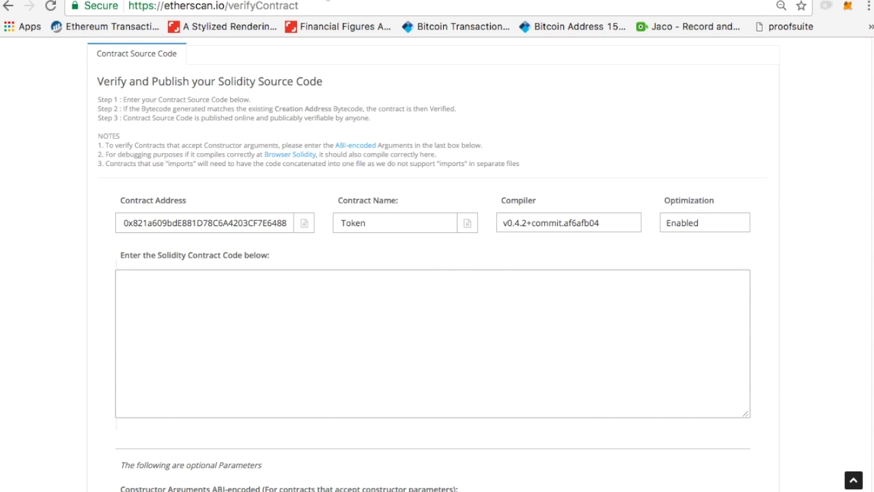
{"action": "left_click", "coordinate": [368, 0]}
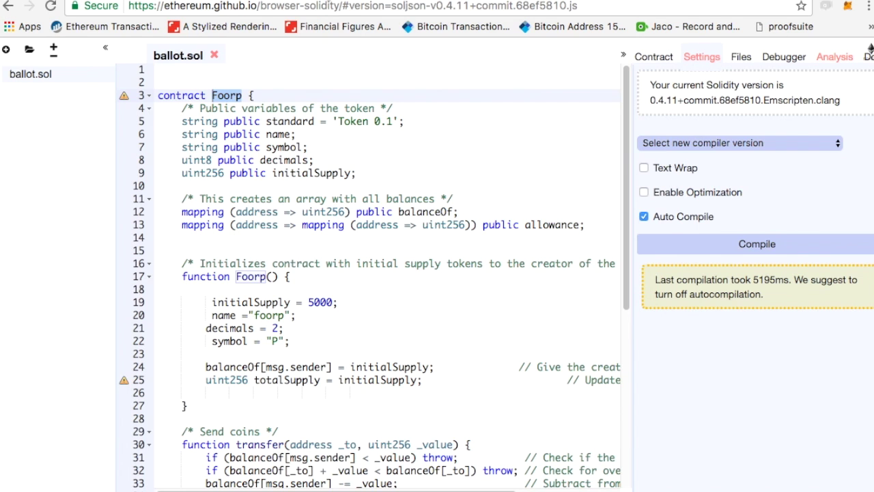
Paste the full Foorp source into Etherscan's code box, trim trailing blank lines, and submit for verification.
{"action": "left_click", "coordinate": [382, 225]}
{"action": "key", "text": "super+a"}
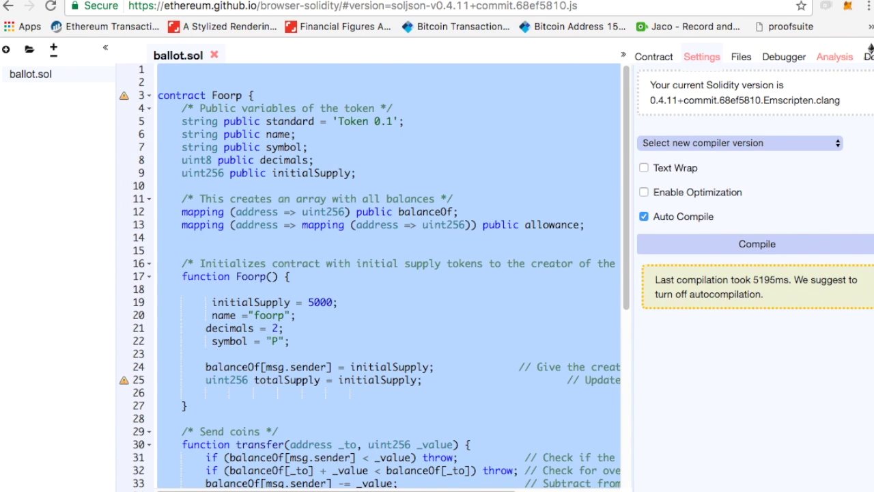
{"action": "key", "text": "ctrl+Tab"}
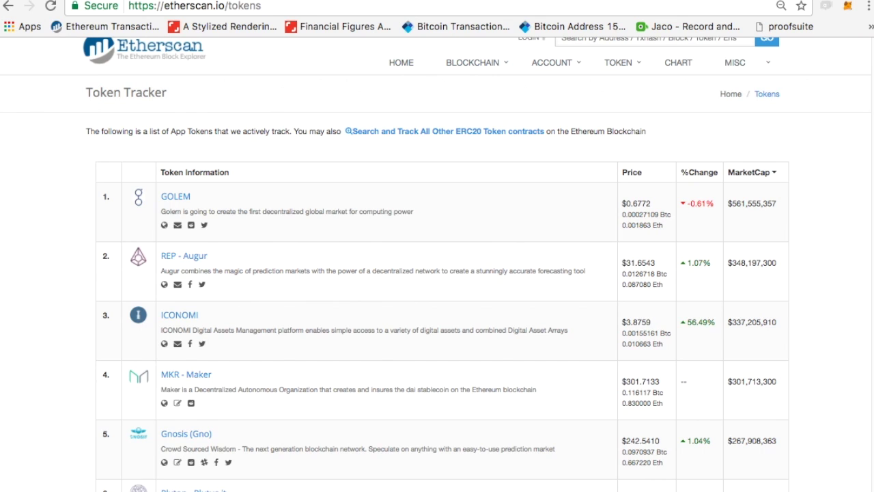
{"action": "key", "text": "ctrl+Tab"}
{"action": "left_click", "coordinate": [225, 390]}
{"action": "key", "text": "super+v"}
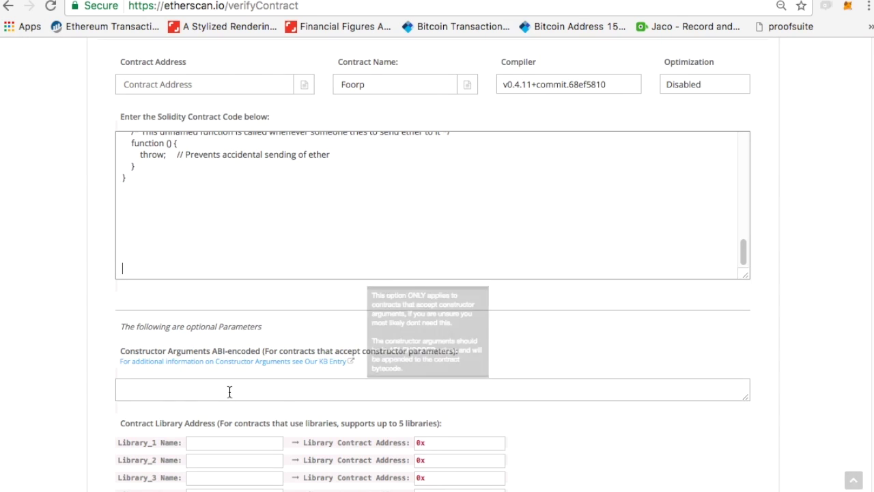
{"action": "scroll", "coordinate": [208, 213], "scroll_direction": "up", "scroll_amount": 2}
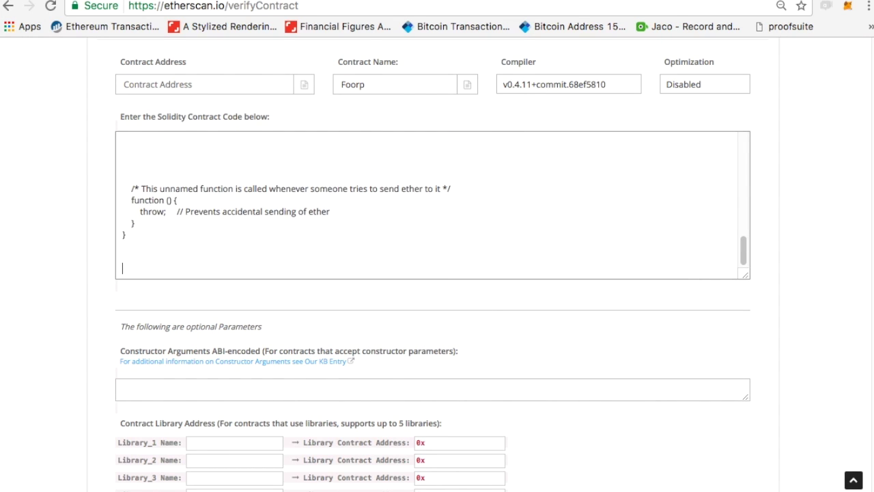
{"action": "key", "text": "BackSpace"}
{"action": "key", "text": "BackSpace"}
{"action": "scroll", "coordinate": [328, 230], "scroll_direction": "down", "scroll_amount": 5}
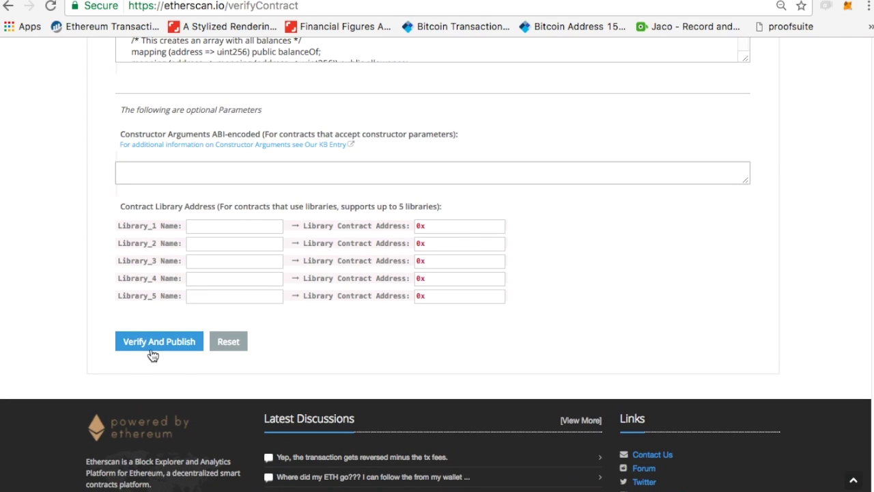
{"action": "left_click", "coordinate": [156, 341]}
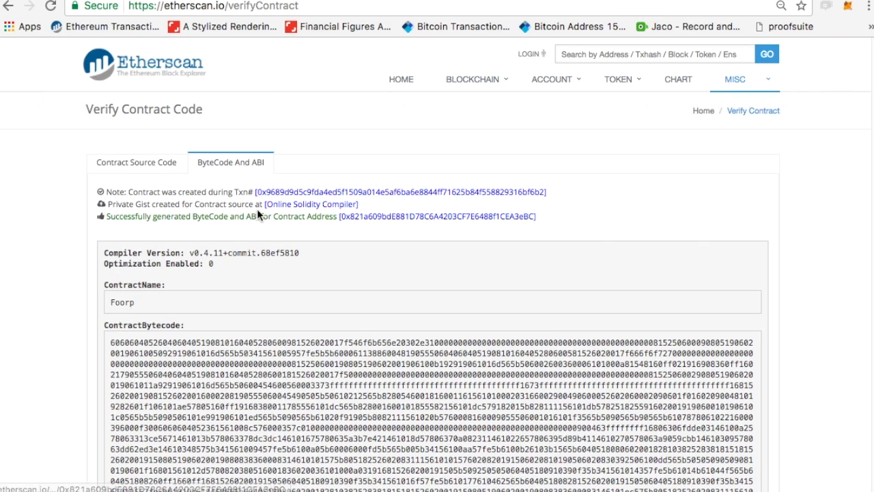
Review the verification result showing the verified contract name Foorp.
{"action": "scroll", "coordinate": [513, 264], "scroll_direction": "down", "scroll_amount": 1}
{"action": "left_click_drag", "start_coordinate": [137, 269], "coordinate": [94, 260]}
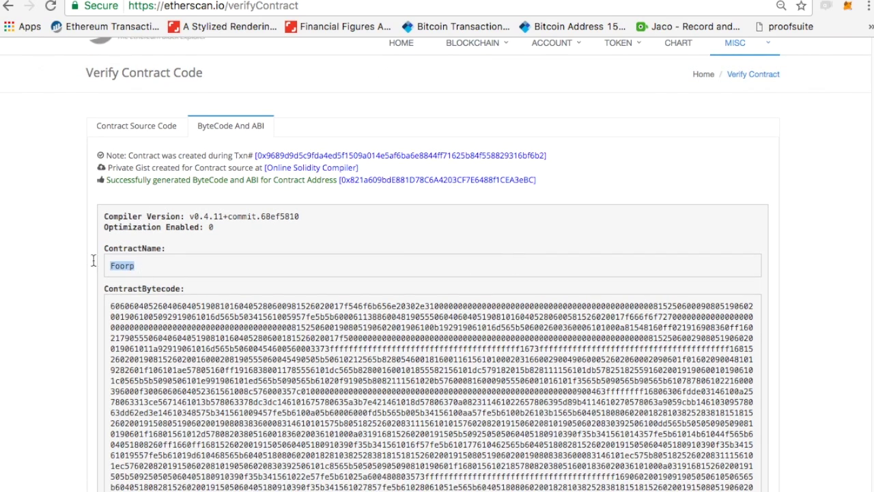
{"action": "scroll", "coordinate": [149, 287], "scroll_direction": "down", "scroll_amount": 20}
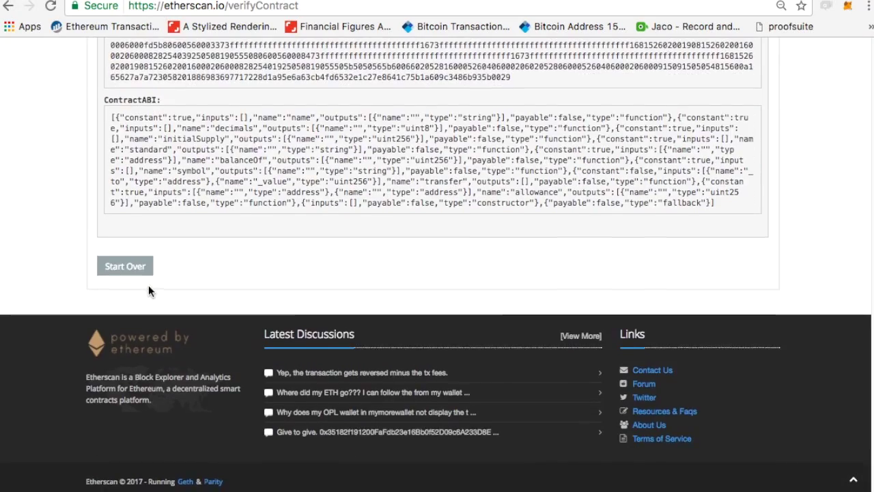
{"action": "scroll", "coordinate": [56, 142], "scroll_direction": "up", "scroll_amount": 17}
{"action": "scroll", "coordinate": [56, 142], "scroll_direction": "up", "scroll_amount": 5}
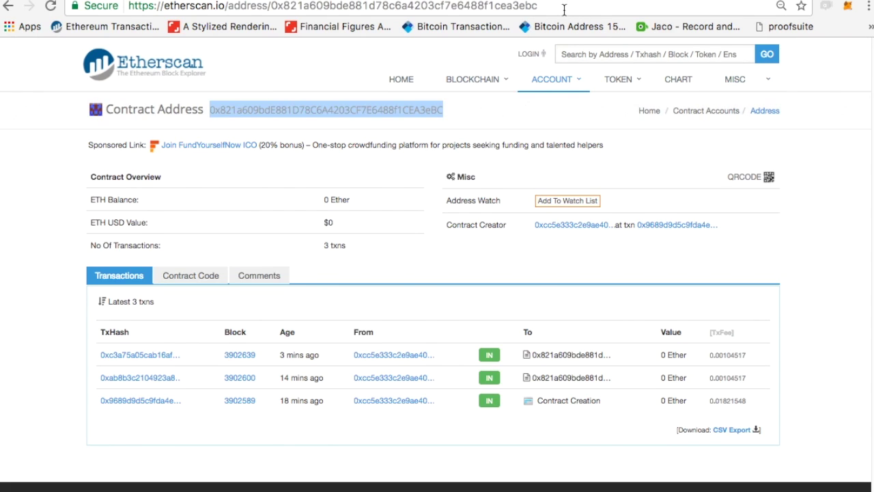
Reload the contract page and scroll through its verified Contract Source code.
{"action": "left_click", "coordinate": [564, 10]}
{"action": "key", "text": "Return"}
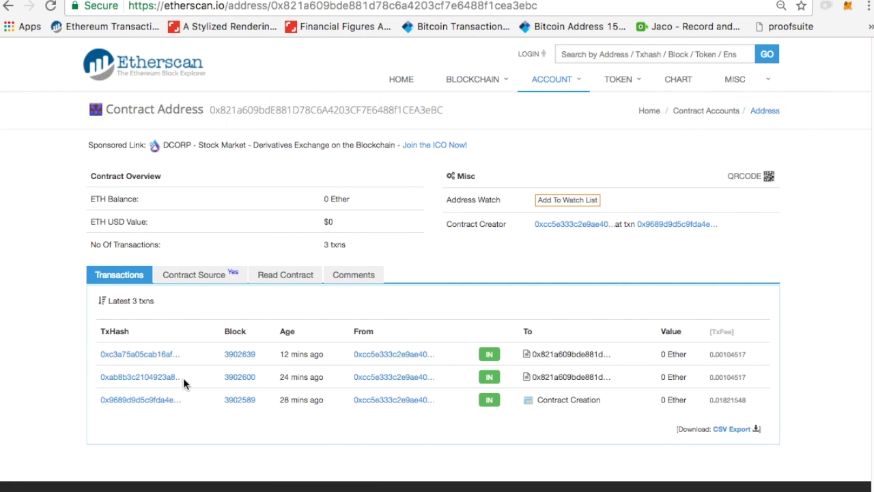
{"action": "left_click", "coordinate": [193, 274]}
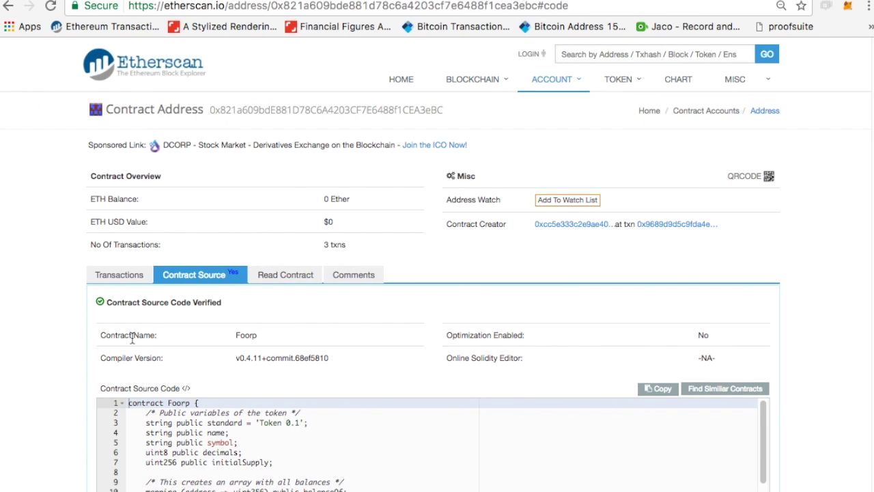
{"action": "scroll", "coordinate": [219, 382], "scroll_direction": "down", "scroll_amount": 5}
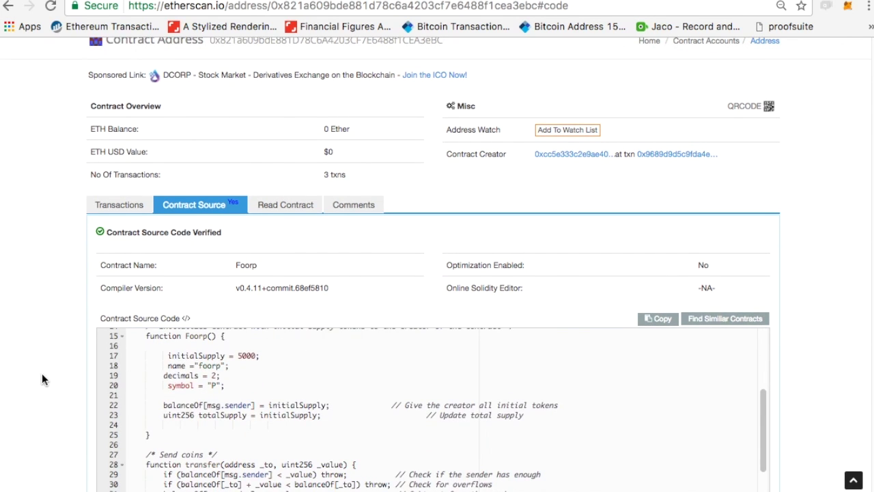
{"action": "scroll", "coordinate": [42, 373], "scroll_direction": "down", "scroll_amount": 1}
{"action": "scroll", "coordinate": [278, 373], "scroll_direction": "down", "scroll_amount": 2}
{"action": "scroll", "coordinate": [278, 372], "scroll_direction": "up", "scroll_amount": 5}
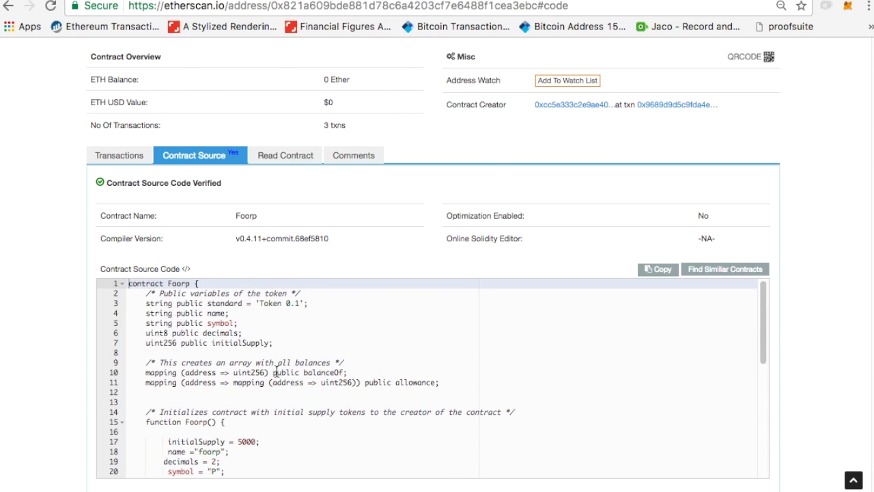
{"action": "scroll", "coordinate": [140, 275], "scroll_direction": "up", "scroll_amount": 3}
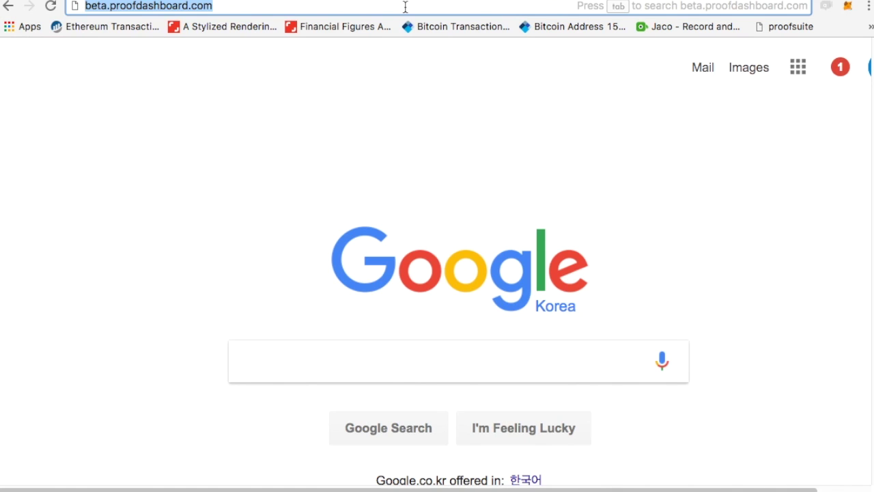
On proofsuite.com/i, edit the ICO page with title 'Foorp' and description 'It's awesome'.
{"action": "type", "text": "proofsuite.com/i/#"}
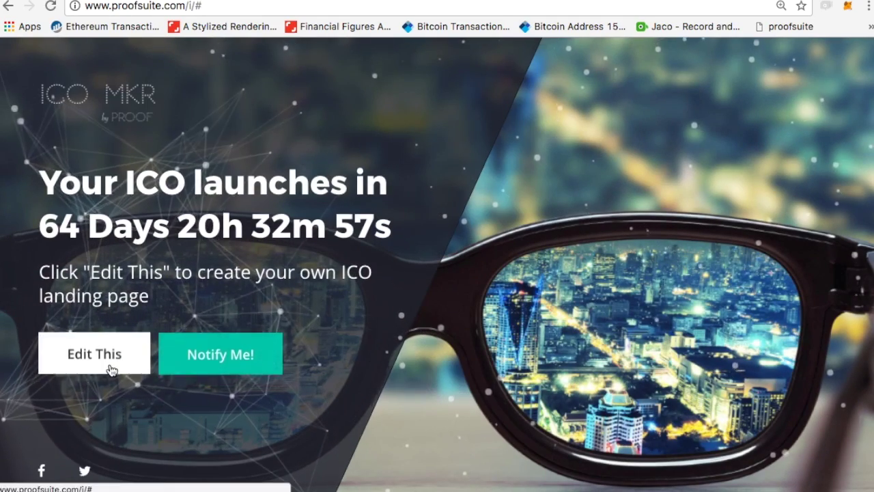
{"action": "left_click", "coordinate": [109, 367]}
{"action": "left_click", "coordinate": [568, 171]}
{"action": "type", "text": "Foorp"}
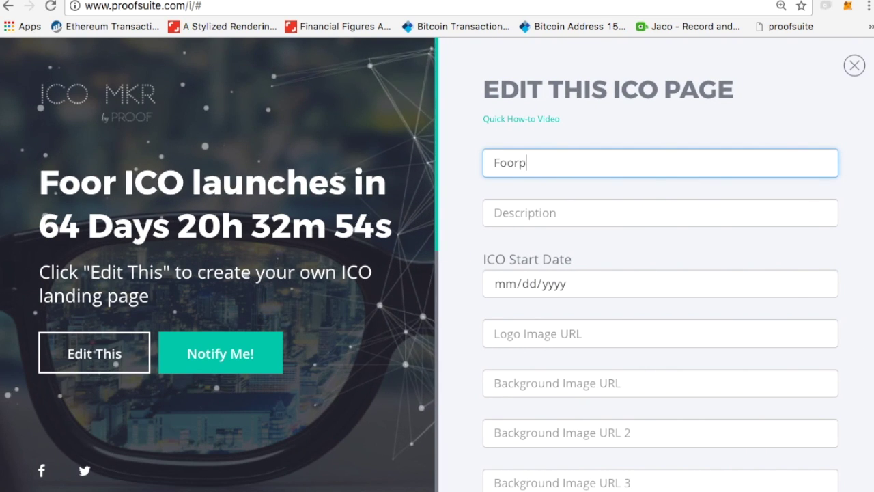
{"action": "key", "text": "Tab"}
{"action": "type", "text": "It's "}
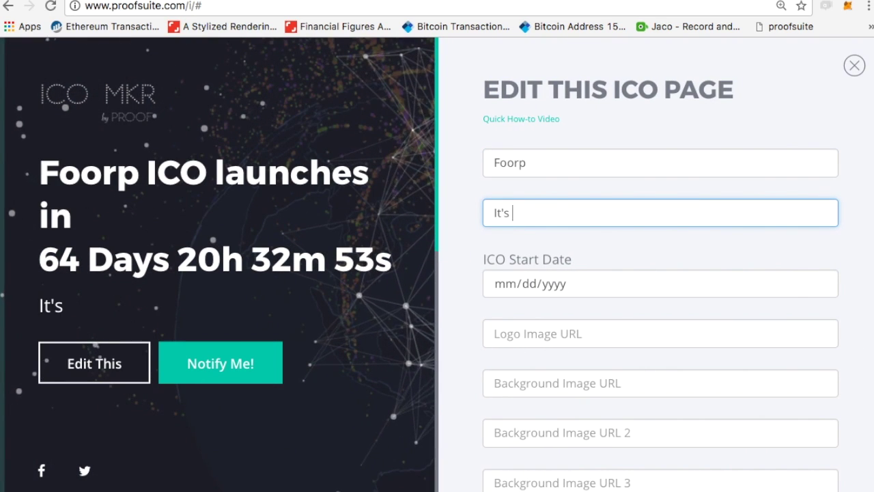
{"action": "type", "text": "awesome"}
Set the ICO start date to 06/24/2017 and save the page.
{"action": "left_click", "coordinate": [754, 284]}
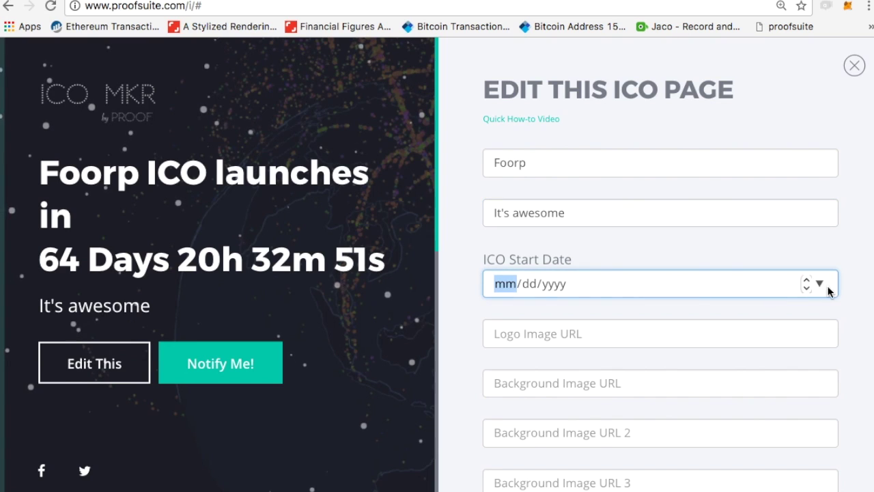
{"action": "left_click", "coordinate": [818, 285]}
{"action": "left_click", "coordinate": [675, 415]}
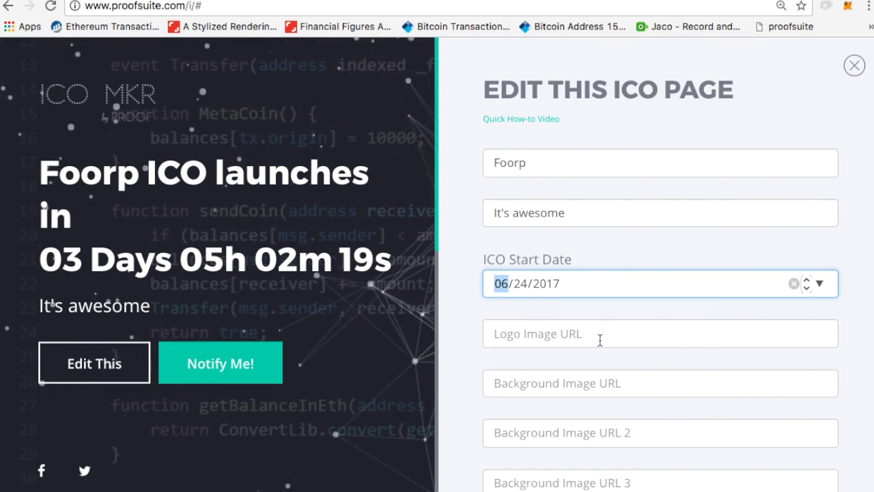
{"action": "scroll", "coordinate": [601, 340], "scroll_direction": "down", "scroll_amount": 3}
{"action": "scroll", "coordinate": [605, 341], "scroll_direction": "down", "scroll_amount": 4}
{"action": "left_click", "coordinate": [546, 307]}
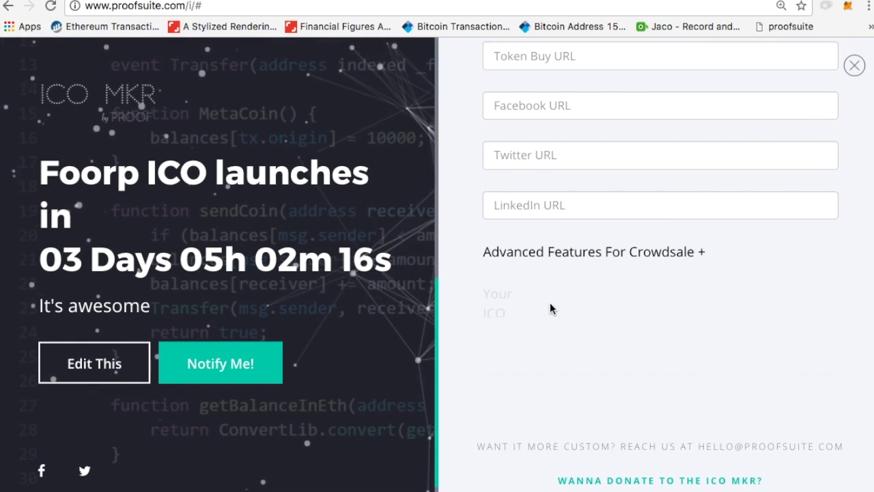
Select the full share link and the full embed code.
{"action": "left_click", "coordinate": [601, 317]}
{"action": "key", "text": "ctrl+a"}
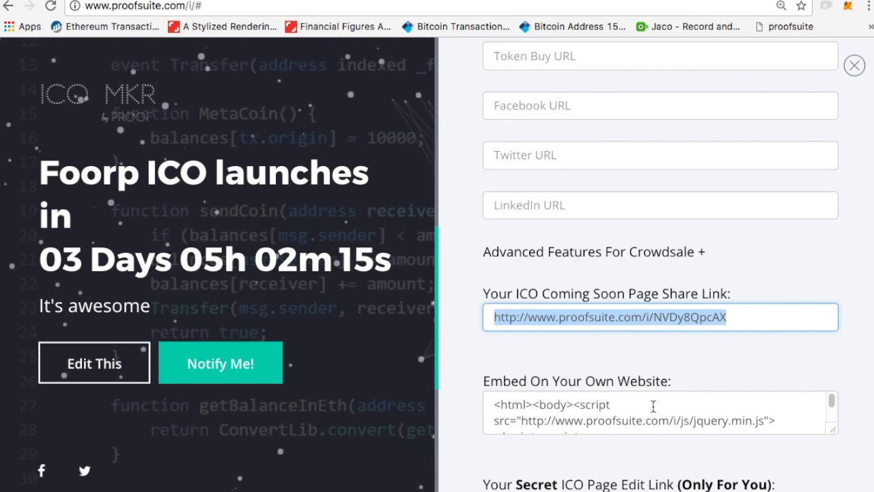
{"action": "left_click", "coordinate": [633, 407]}
{"action": "key", "text": "ctrl+a"}
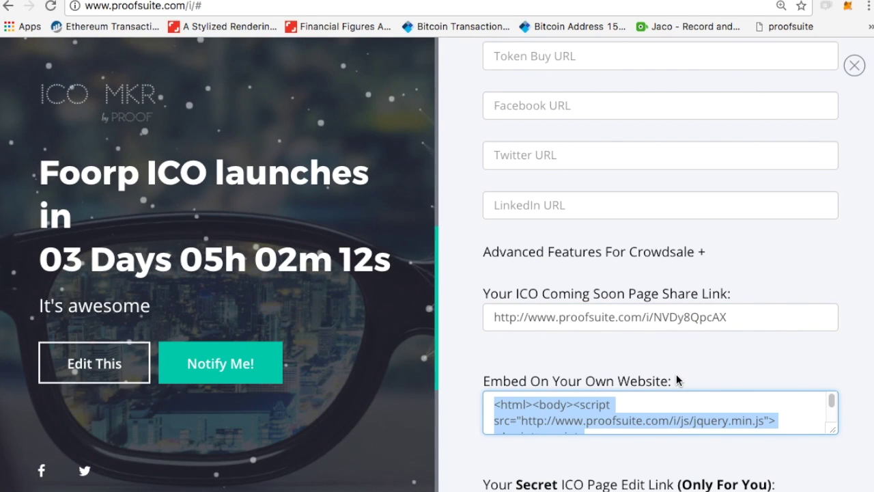